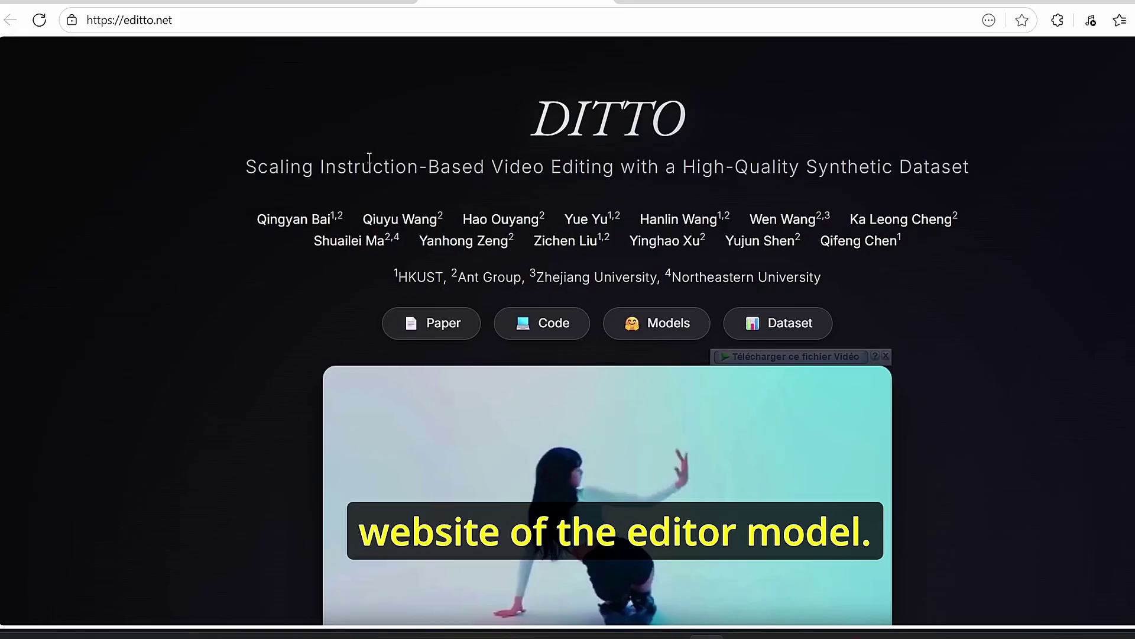
- Read the Ditto project page's abstract and dataset introduction, and examine its Global Editing before-and-after video samples
scroll(367, 158, down, 20)
scroll(368, 158, up, 5)
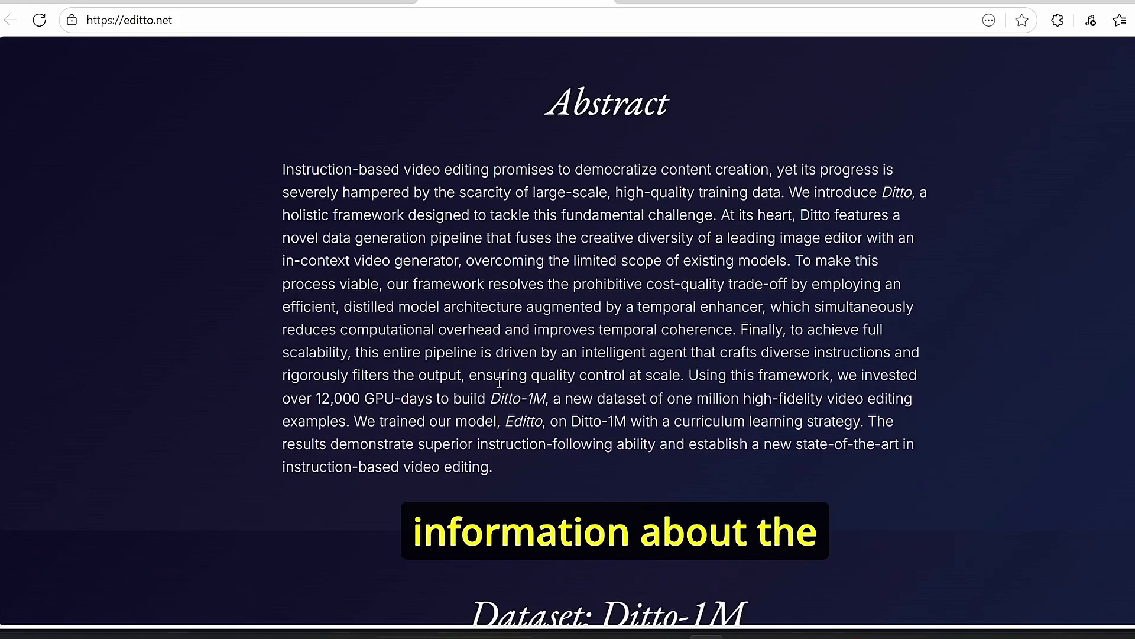
scroll(423, 236, down, 8)
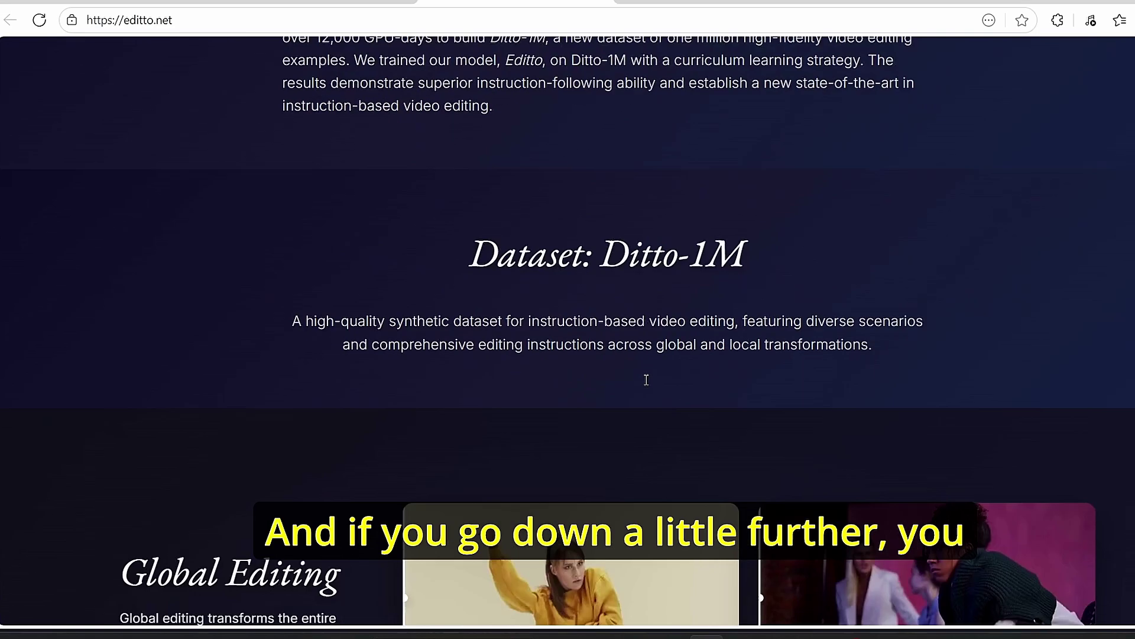
scroll(424, 237, down, 2)
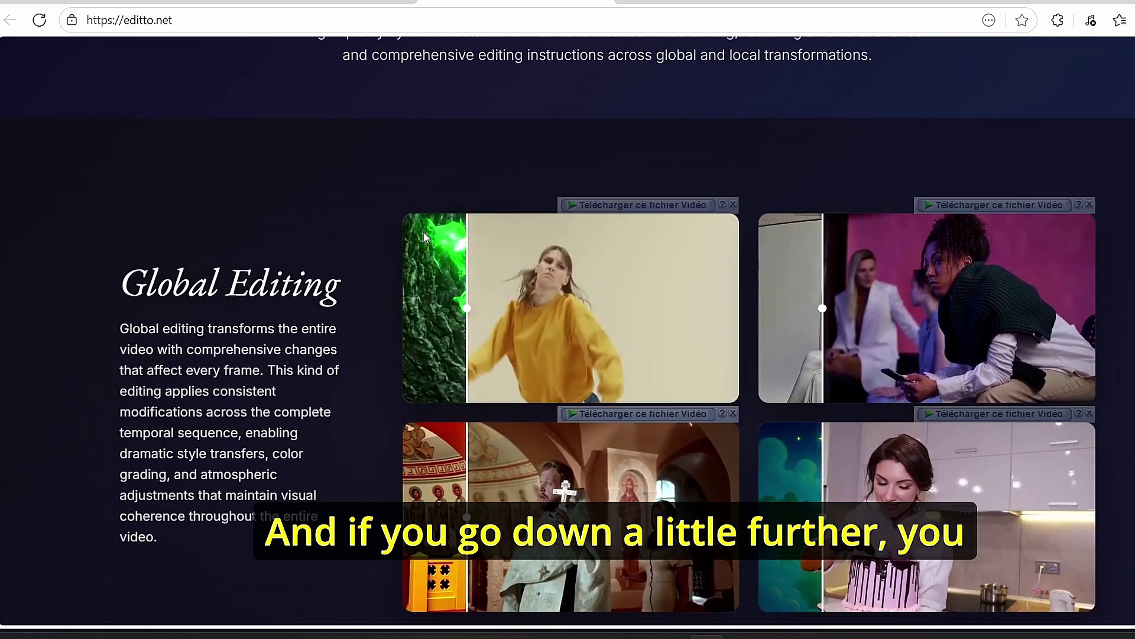
scroll(423, 236, down, 3)
scroll(423, 232, up, 3)
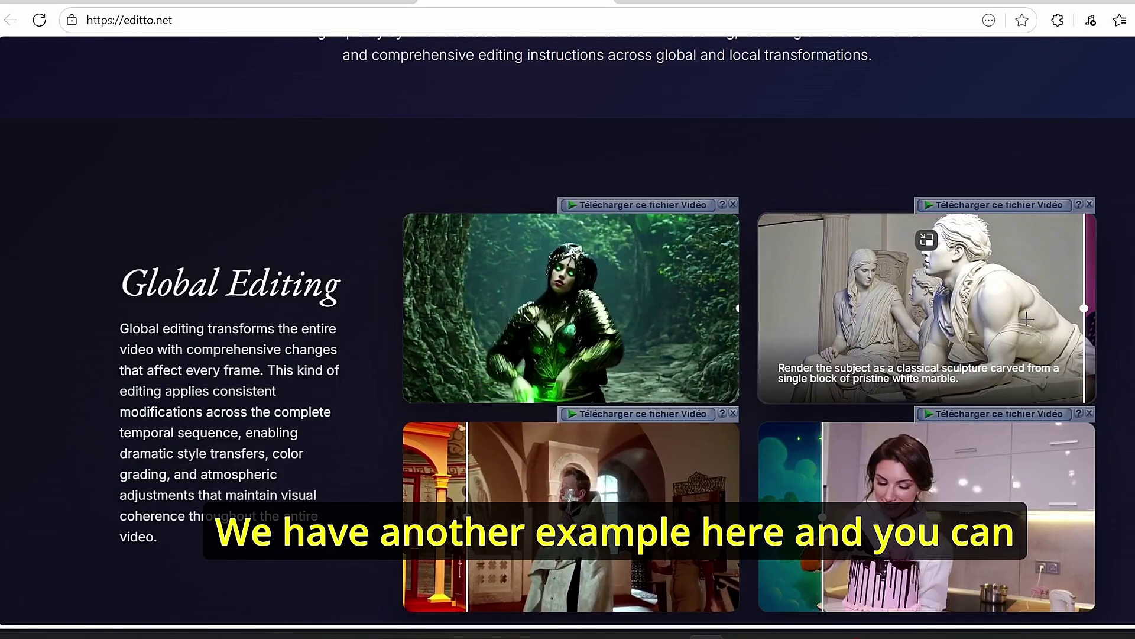
scroll(1030, 320, down, 1)
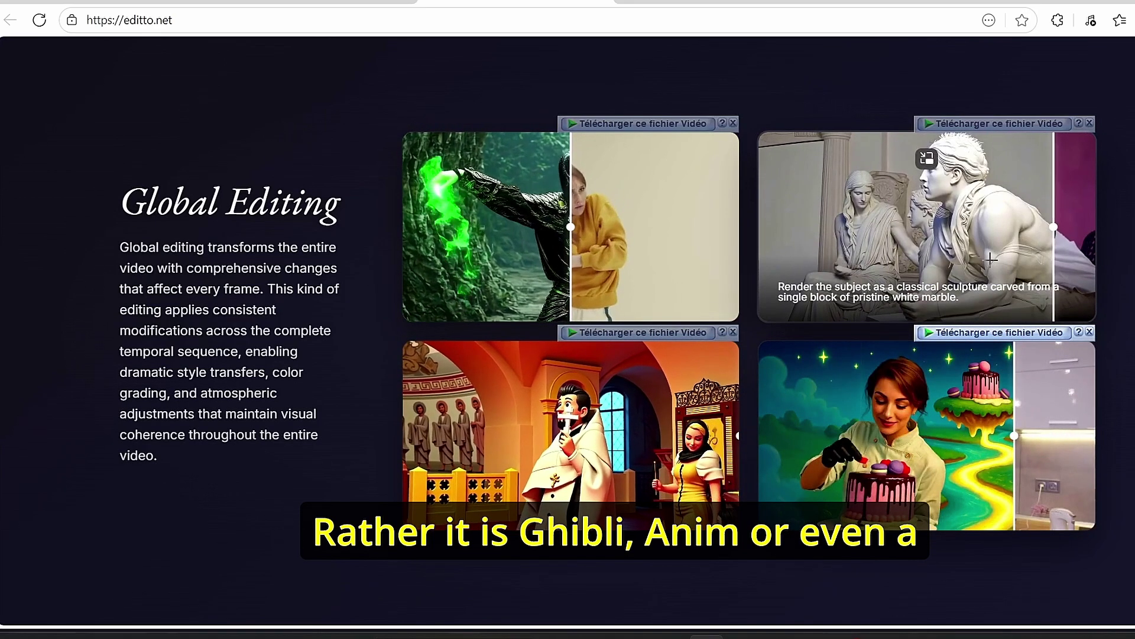
scroll(533, 308, down, 4)
scroll(534, 307, up, 2)
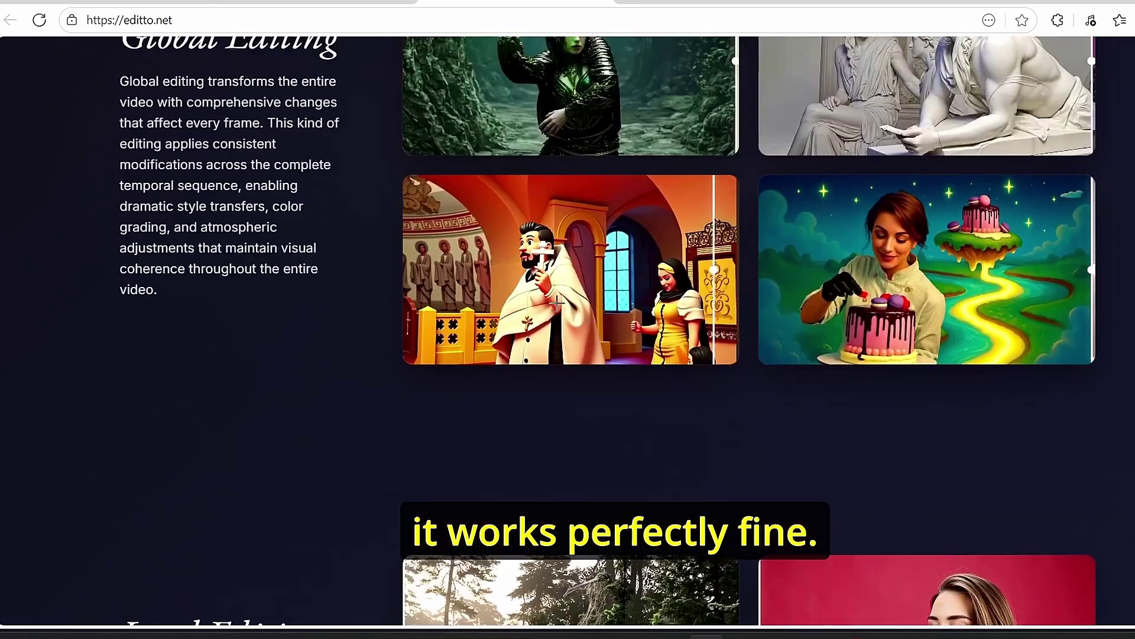
- Examine the Local Editing video samples and their prompts, including the deer, tank top, aurora and streetlamp edits
scroll(325, 413, down, 5)
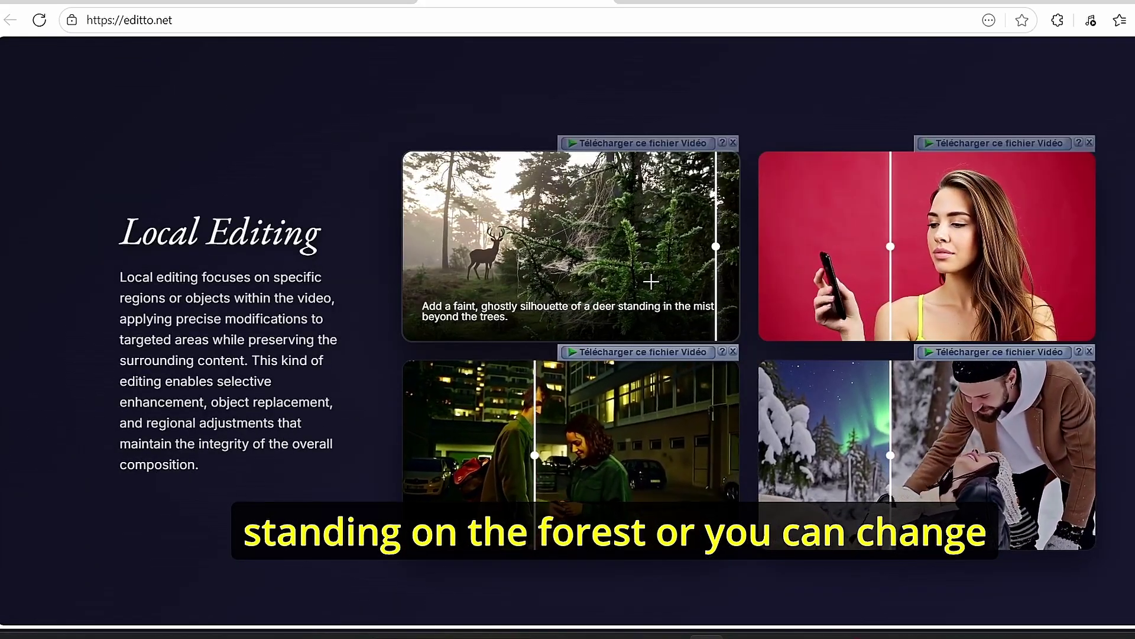
mouse_move(1031, 277)
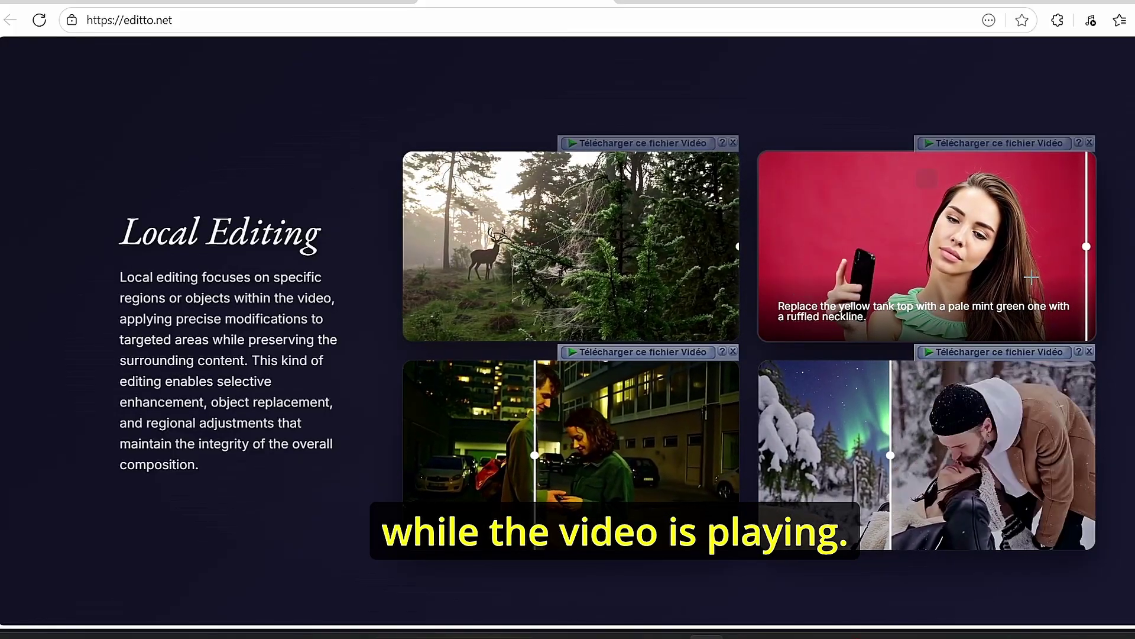
scroll(1031, 277, down, 2)
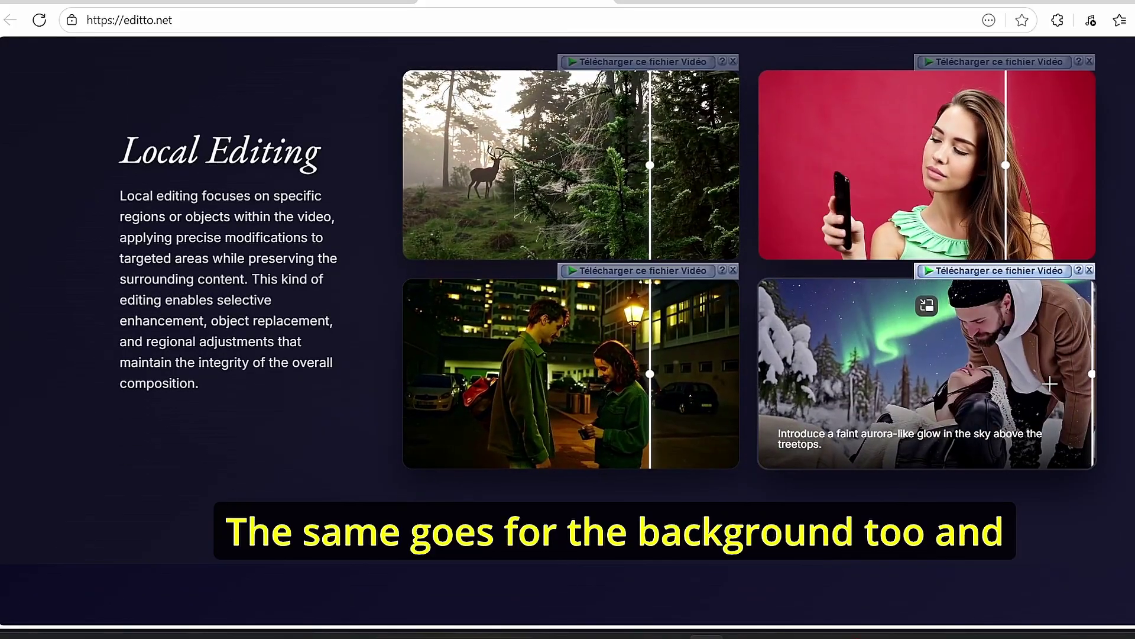
mouse_move(469, 310)
scroll(469, 310, down, 1)
scroll(520, 343, up, 1)
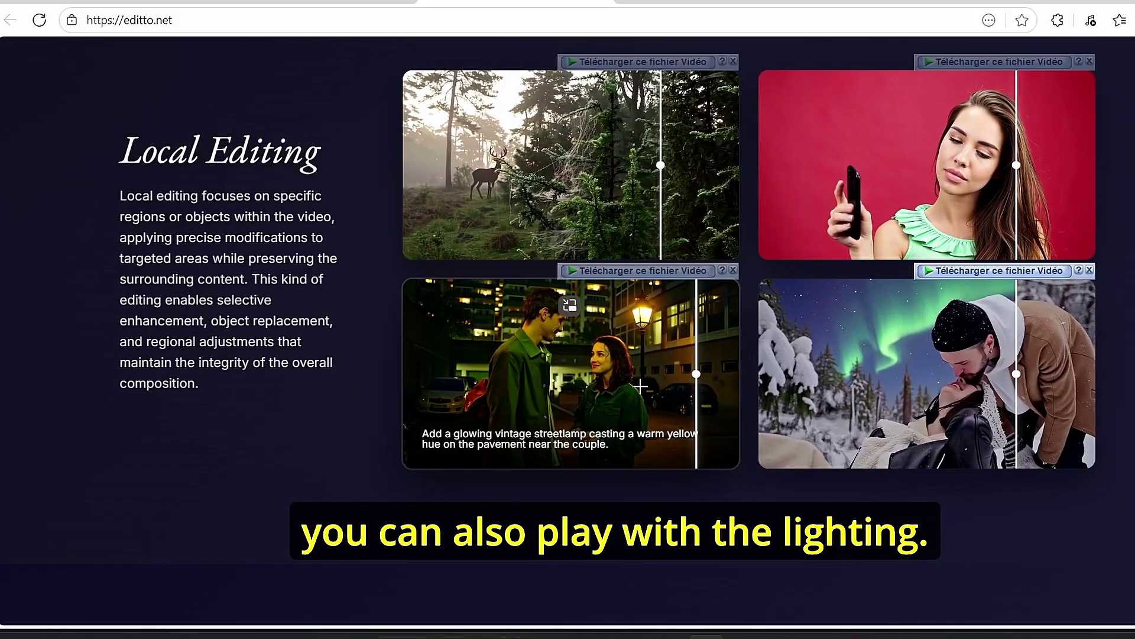
- Browse the More Dataset Samples gallery and review the edited videos with their style prompts
scroll(654, 385, down, 10)
scroll(367, 298, down, 3)
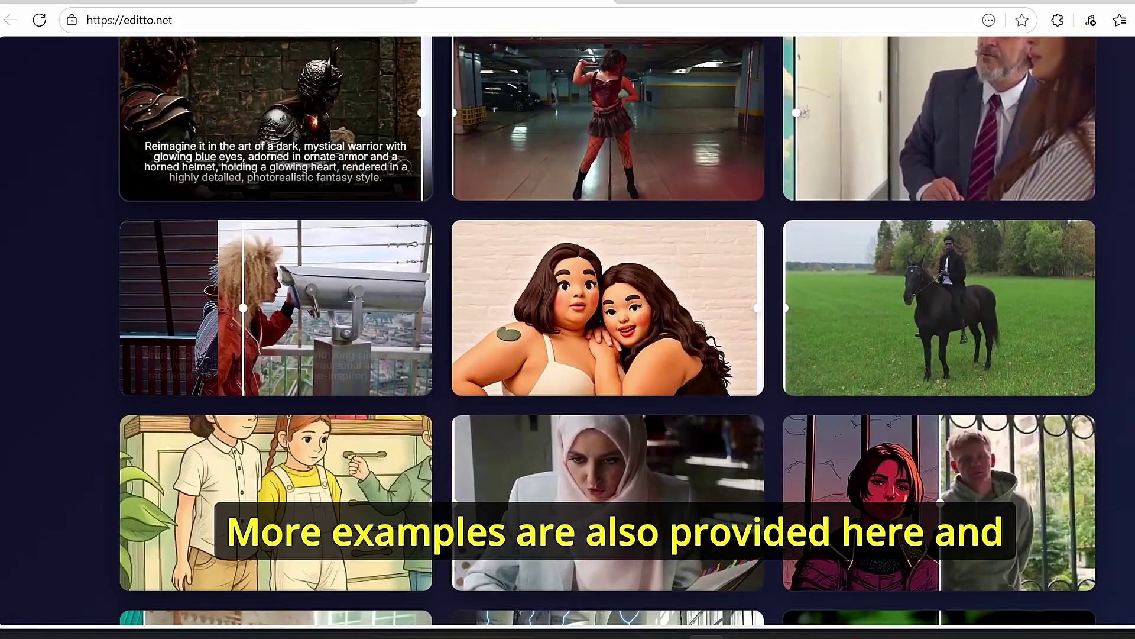
scroll(556, 337, up, 6)
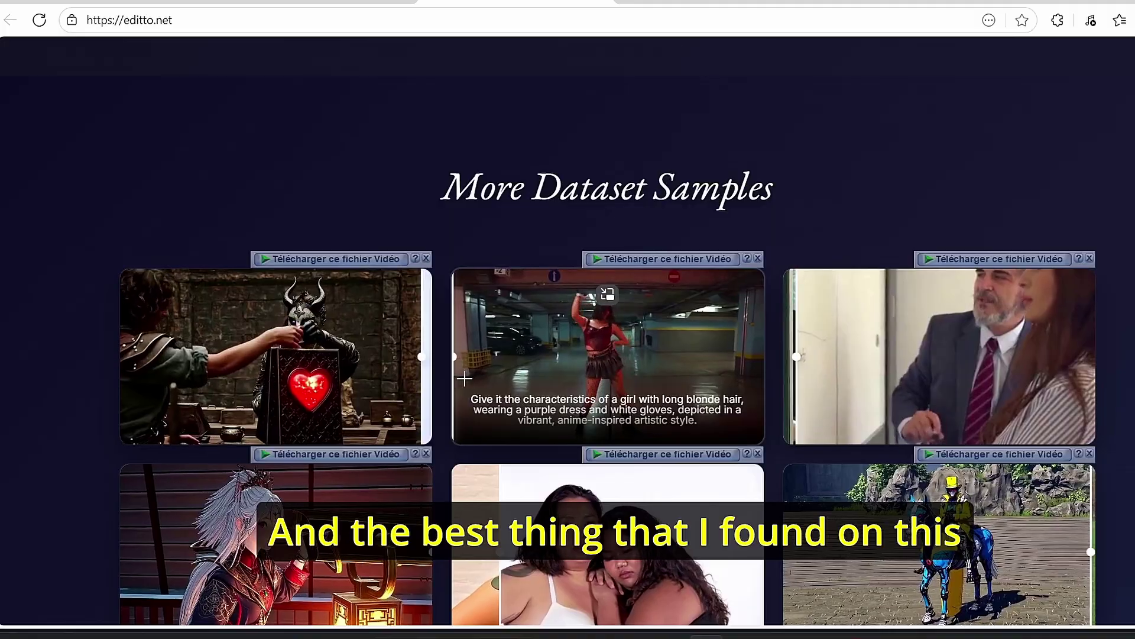
scroll(466, 381, down, 1)
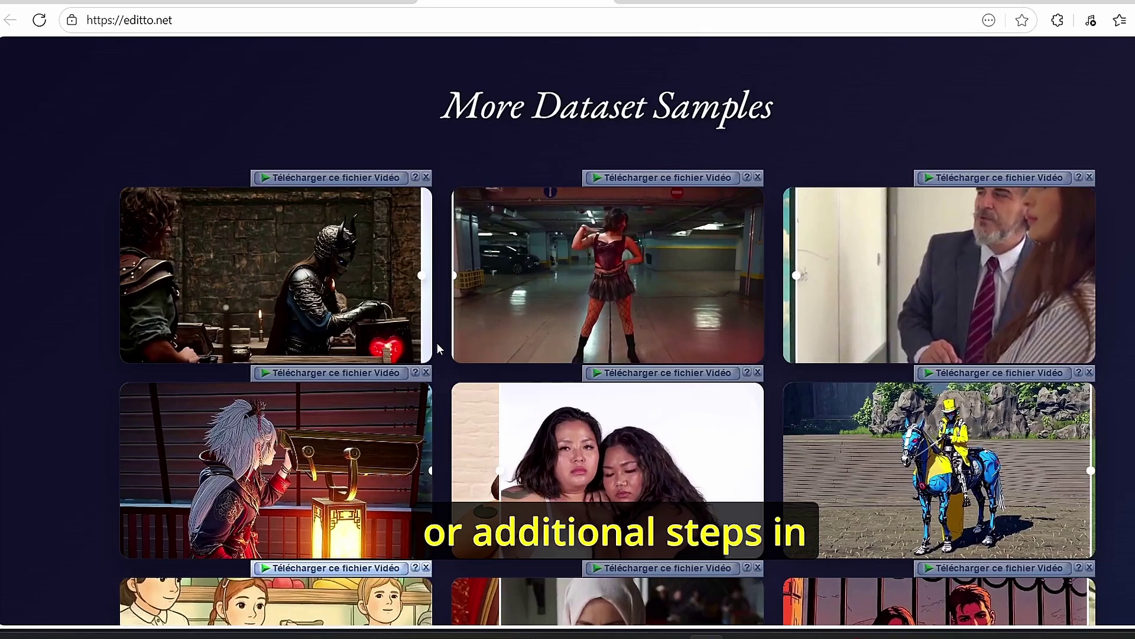
mouse_move(562, 302)
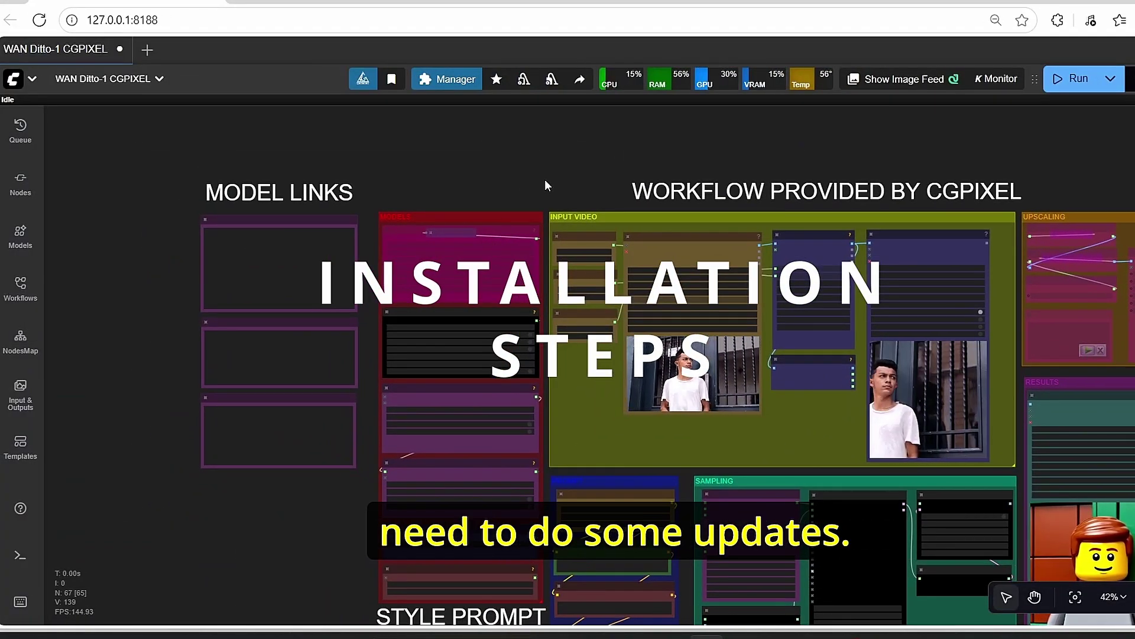
- Switch to the WAN Ditto-1 CGPIXEL workflow in ComfyUI and inspect its VACE module, VAE loader and CausVid LoRA nodes
scroll(368, 408, up, 4)
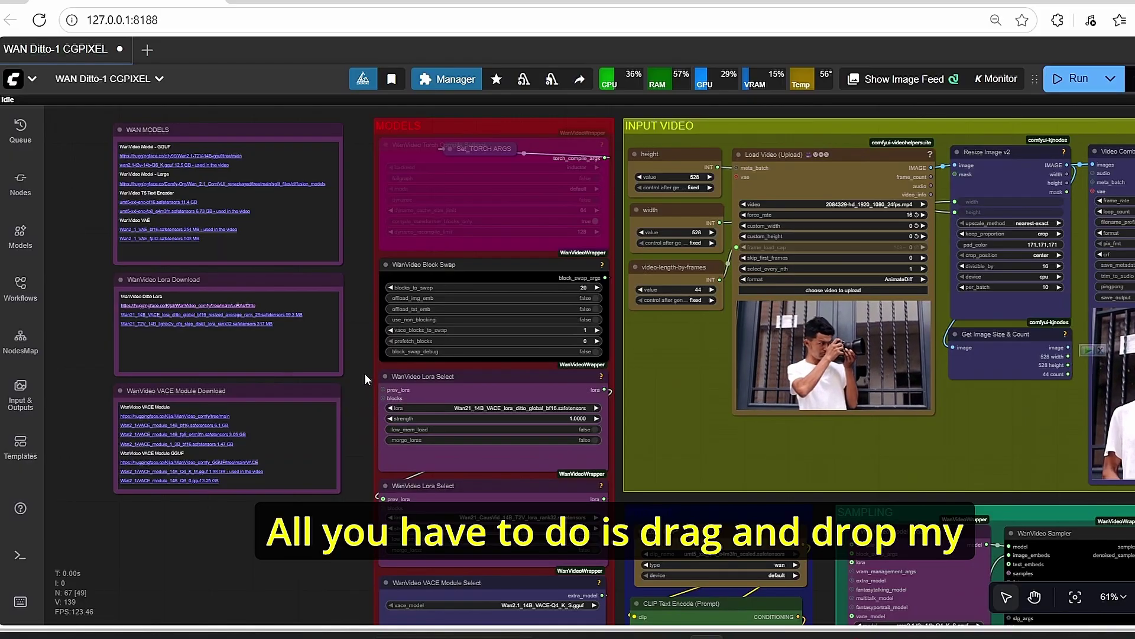
drag(364, 372, 510, 303)
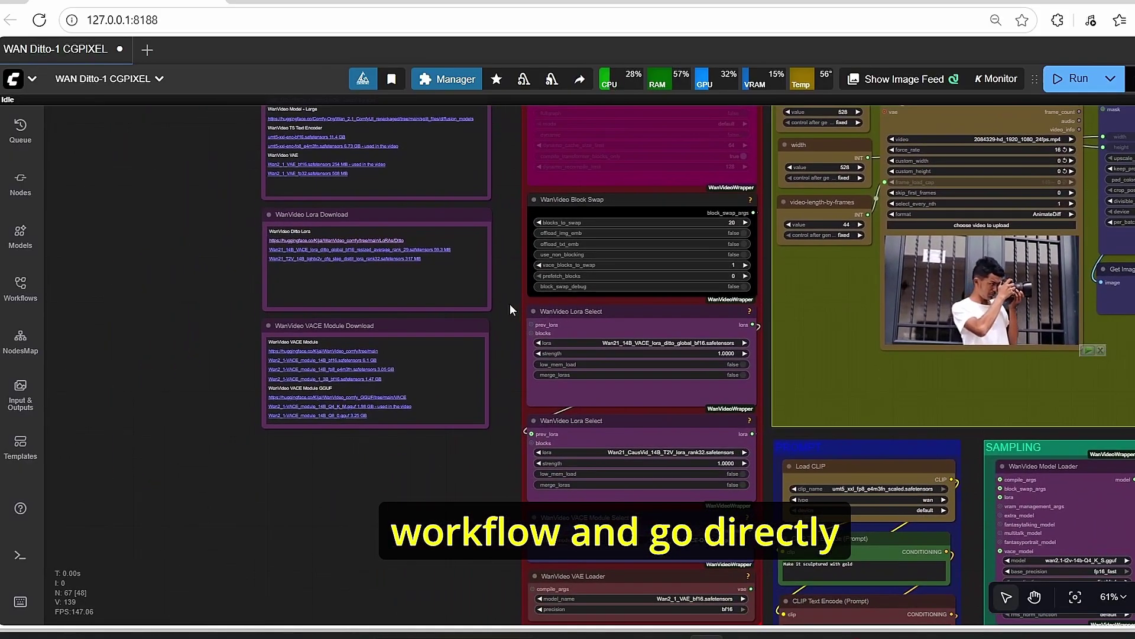
scroll(510, 303, down, 4)
scroll(510, 231, up, 4)
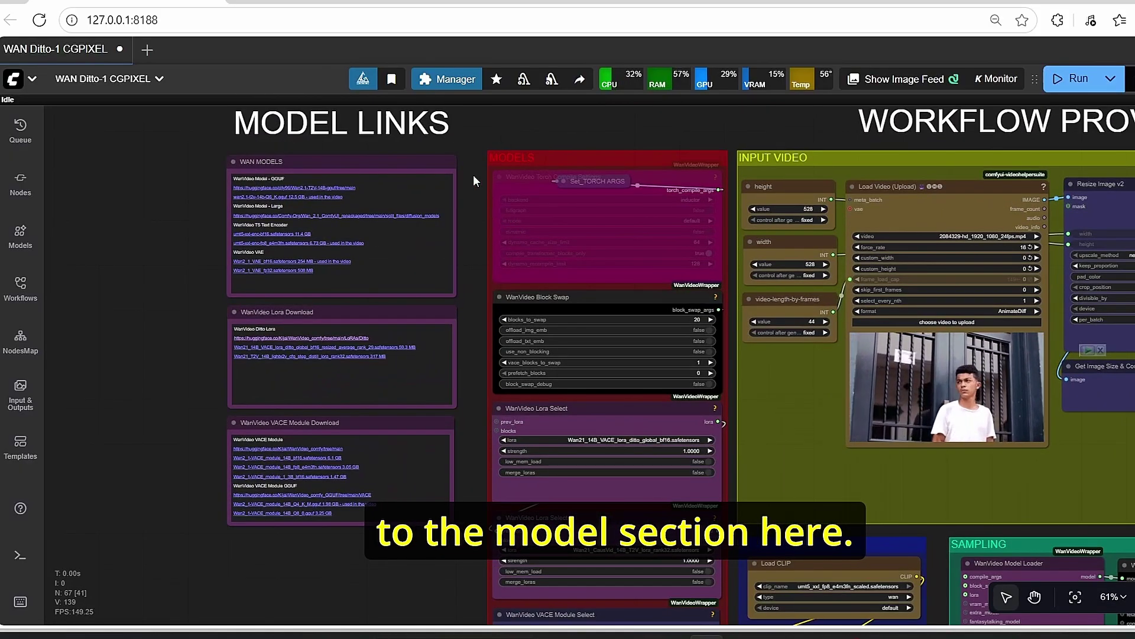
drag(472, 385, 458, 243)
scroll(401, 335, up, 7)
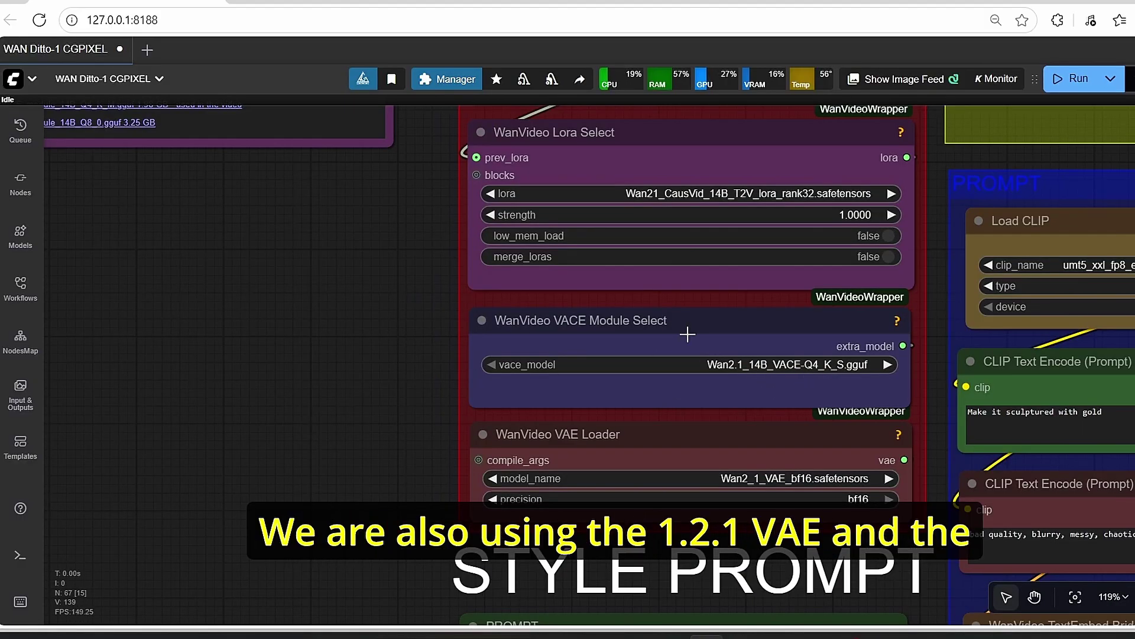
click(708, 333)
drag(362, 410, 340, 386)
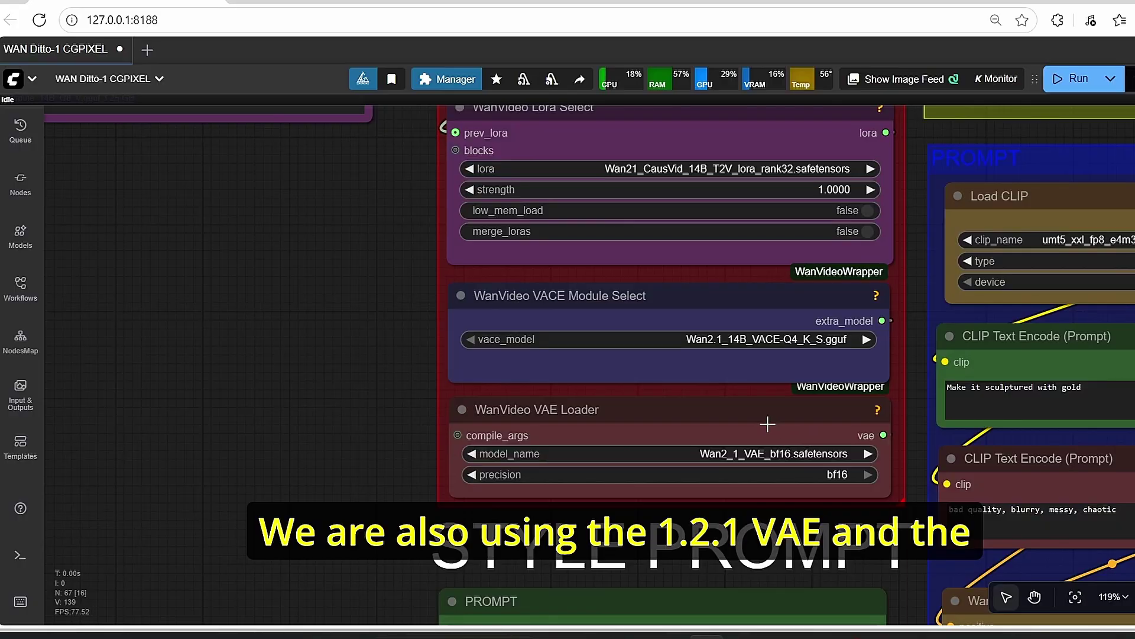
scroll(390, 331, up, 10)
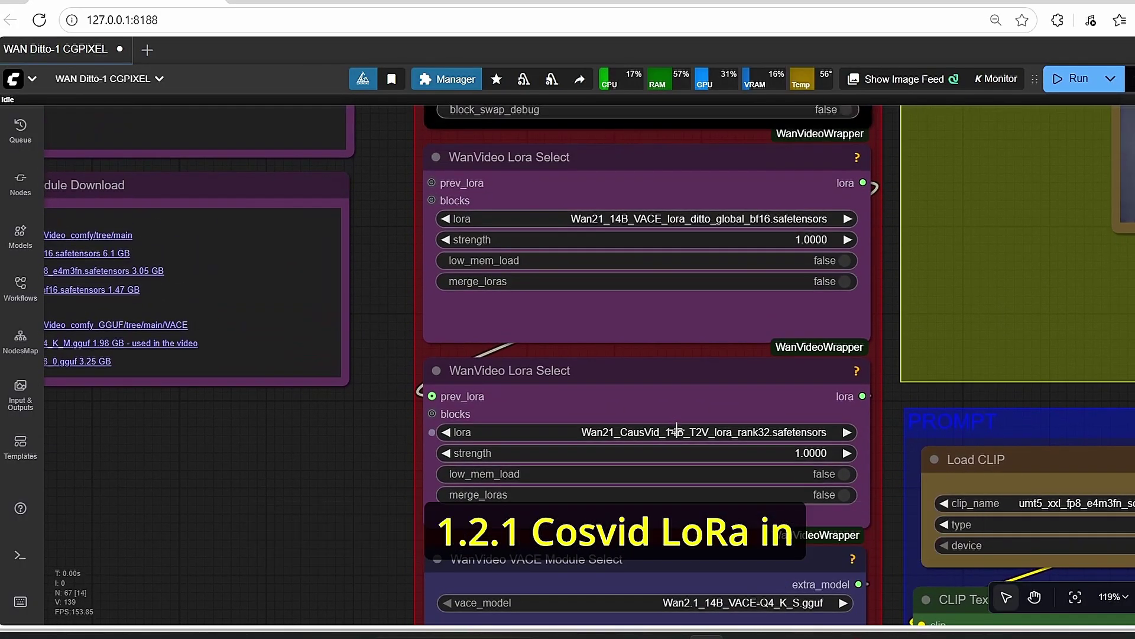
scroll(491, 381, down, 2)
scroll(491, 403, up, 3)
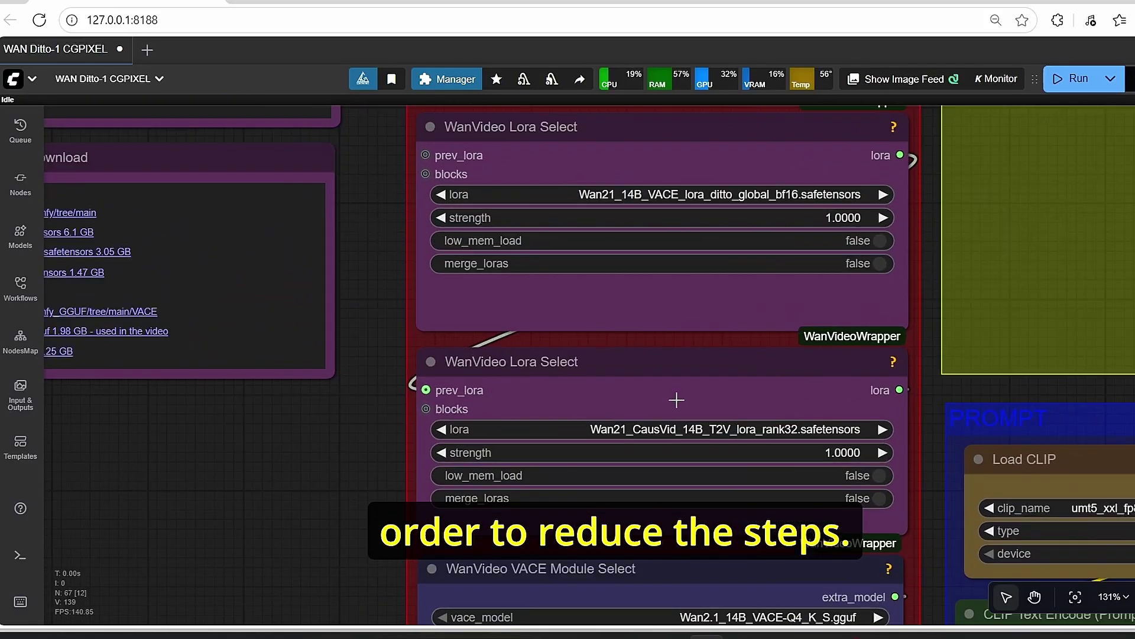
- Examine the first WanVideo Lora Select node, which loads the Ditto global LoRA, in the Models group
scroll(375, 304, down, 2)
drag(375, 304, 398, 389)
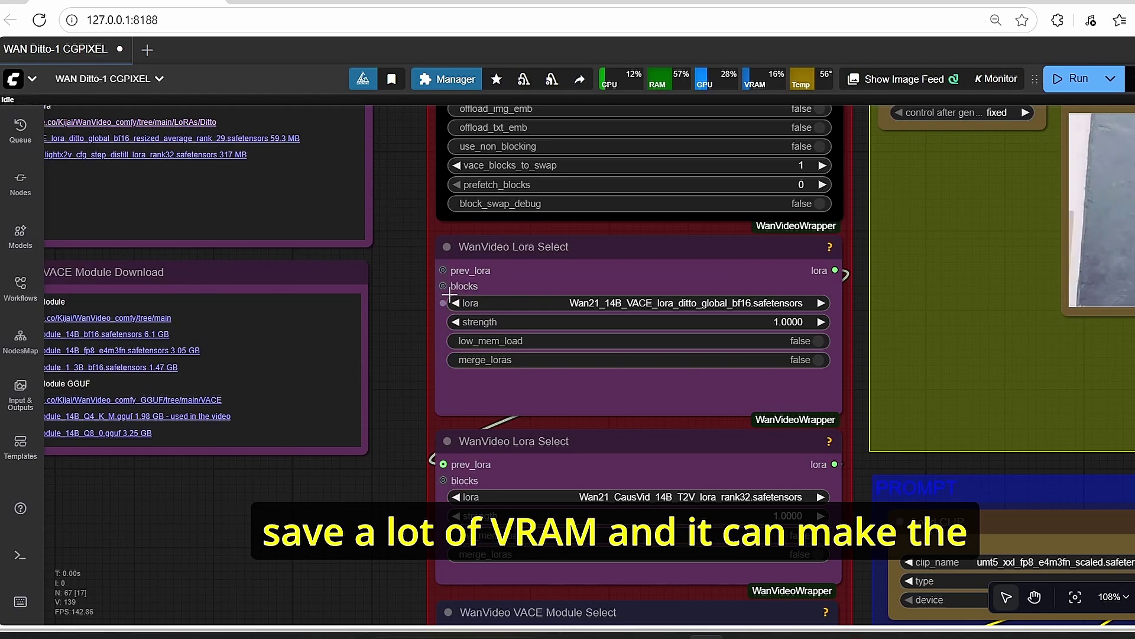
drag(408, 299, 410, 352)
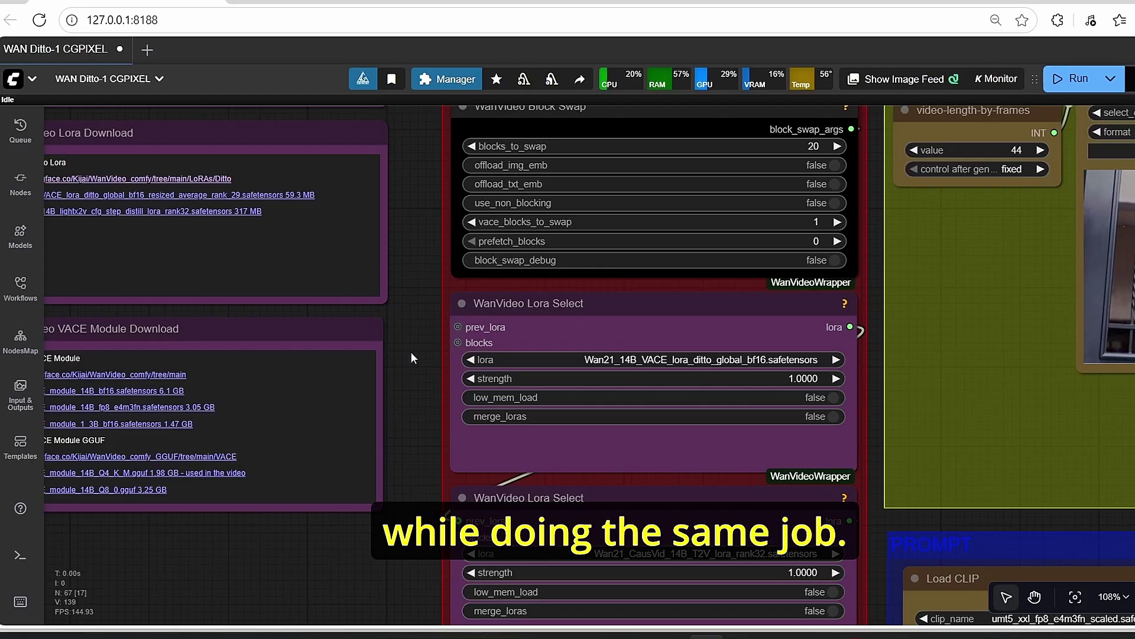
scroll(411, 351, up, 4)
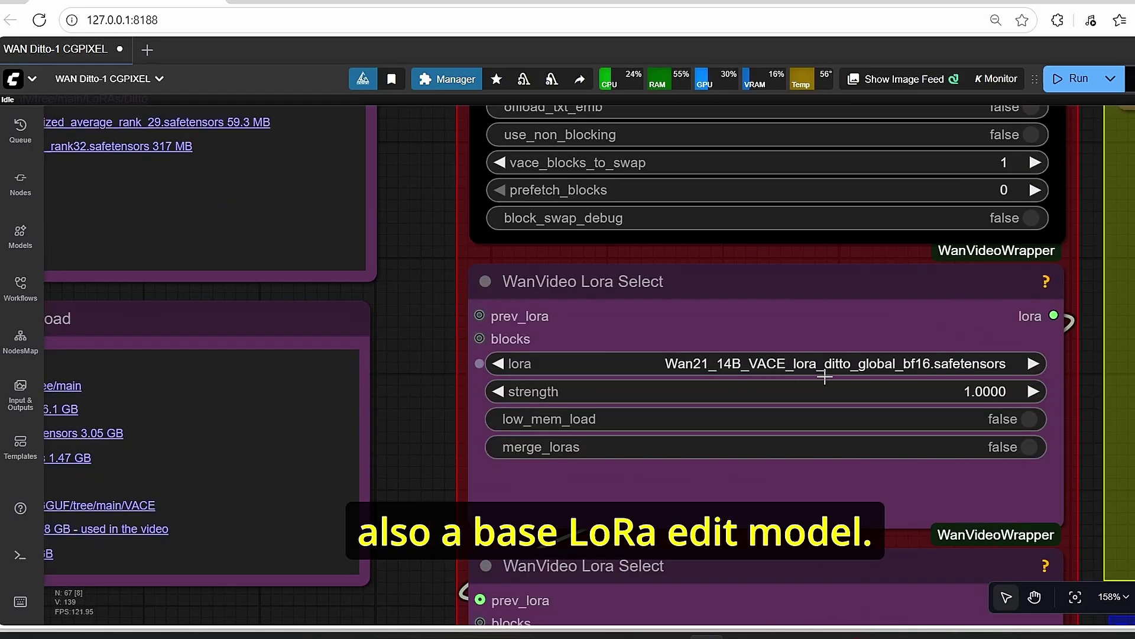
- Review the model link notes for the Wan models, text encoders, VAE, Ditto LoRAs and VACE modules
scroll(897, 383, down, 6)
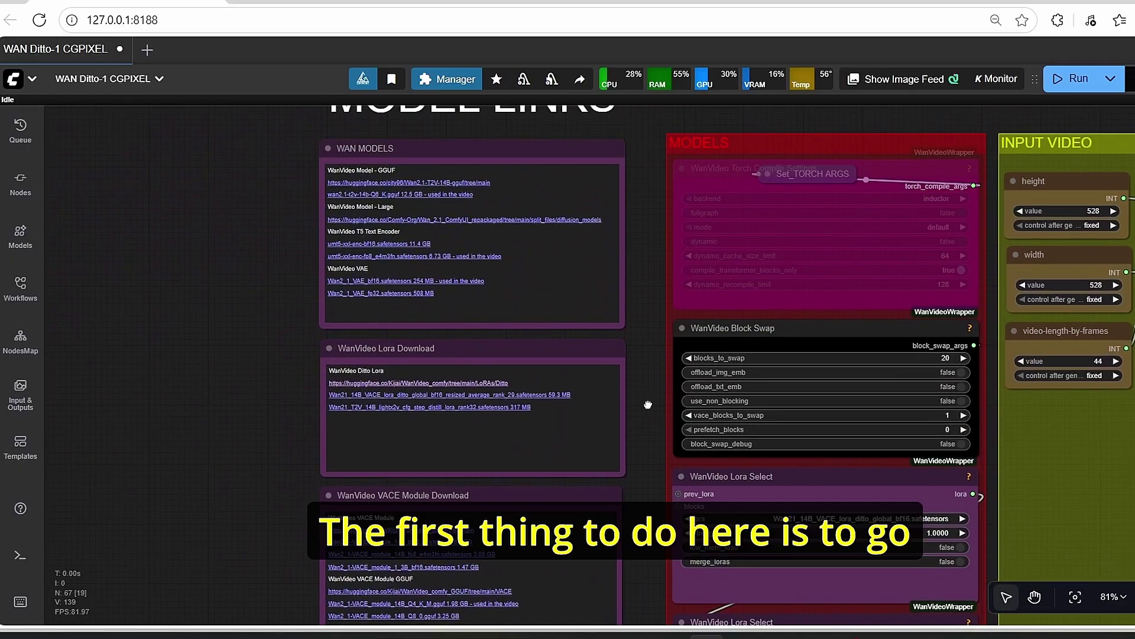
drag(654, 344, 715, 378)
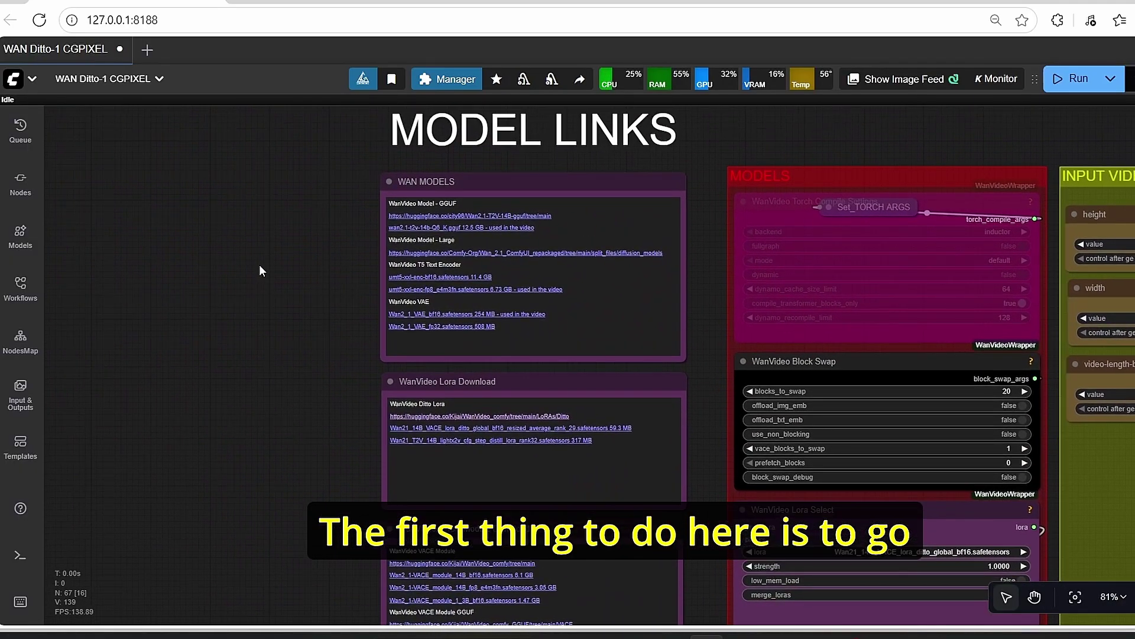
scroll(278, 259, up, 5)
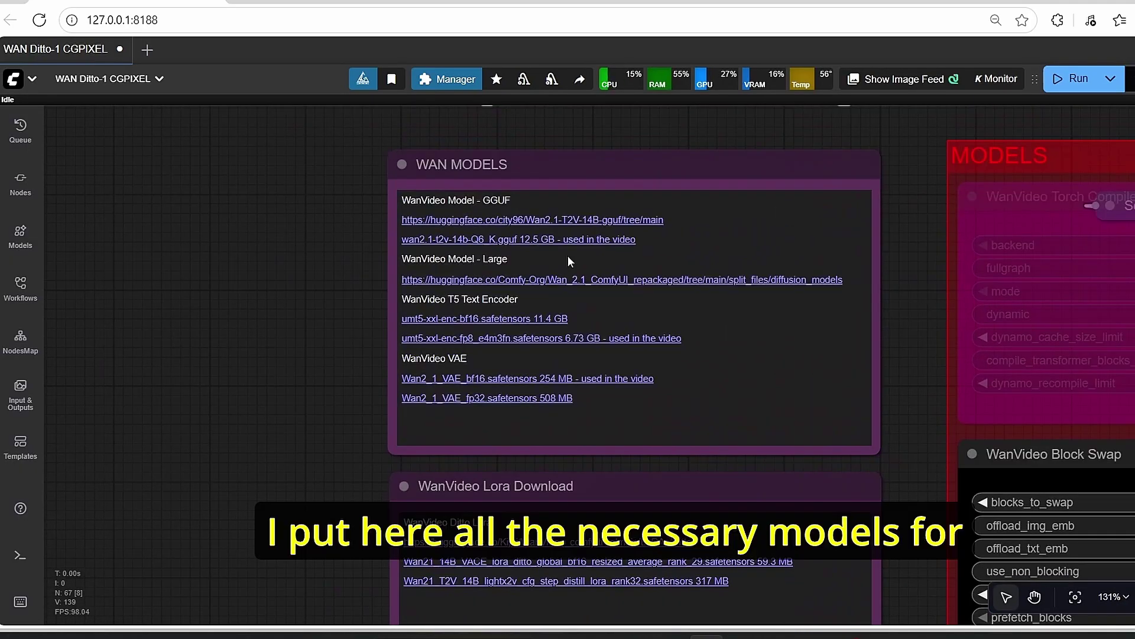
scroll(279, 467, down, 3)
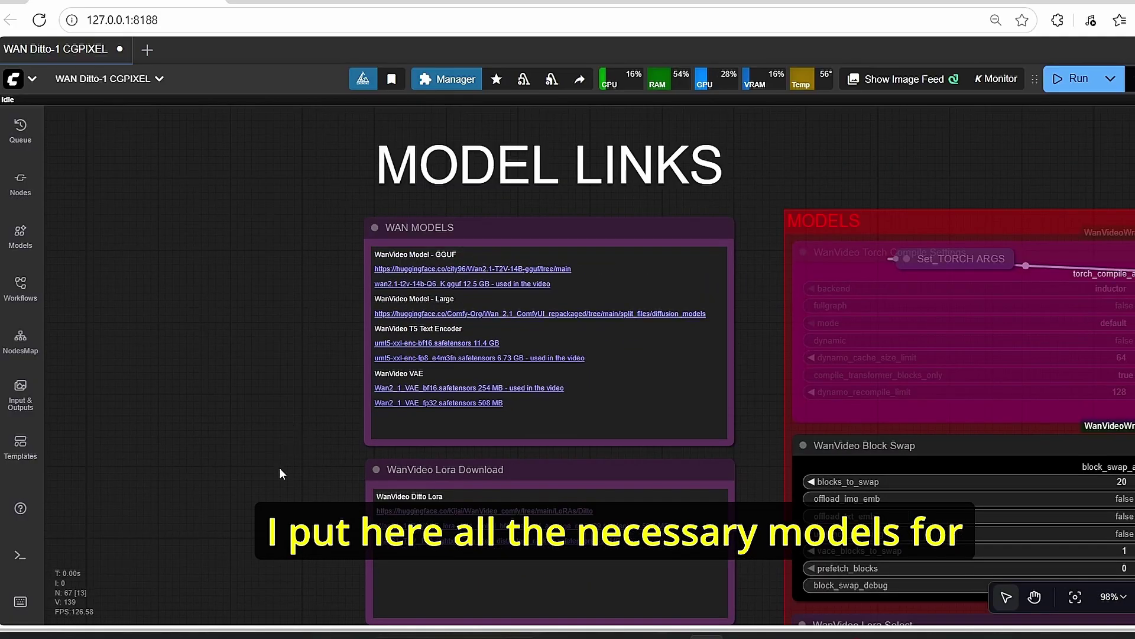
drag(279, 468, 396, 252)
scroll(396, 247, down, 2)
drag(560, 543, 437, 415)
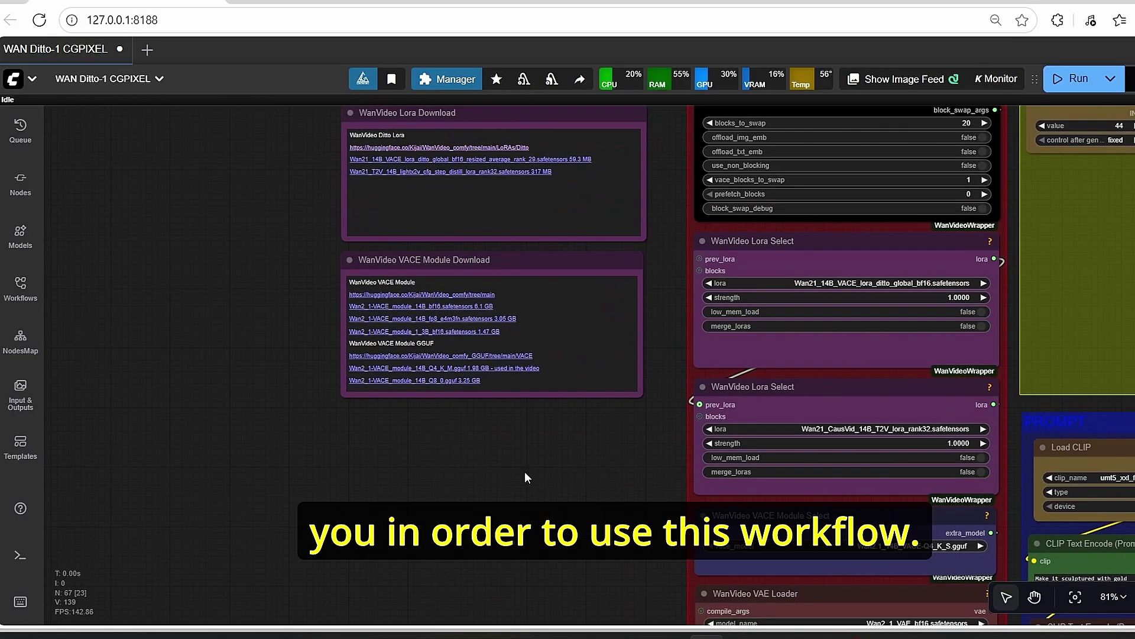
scroll(525, 472, down, 2)
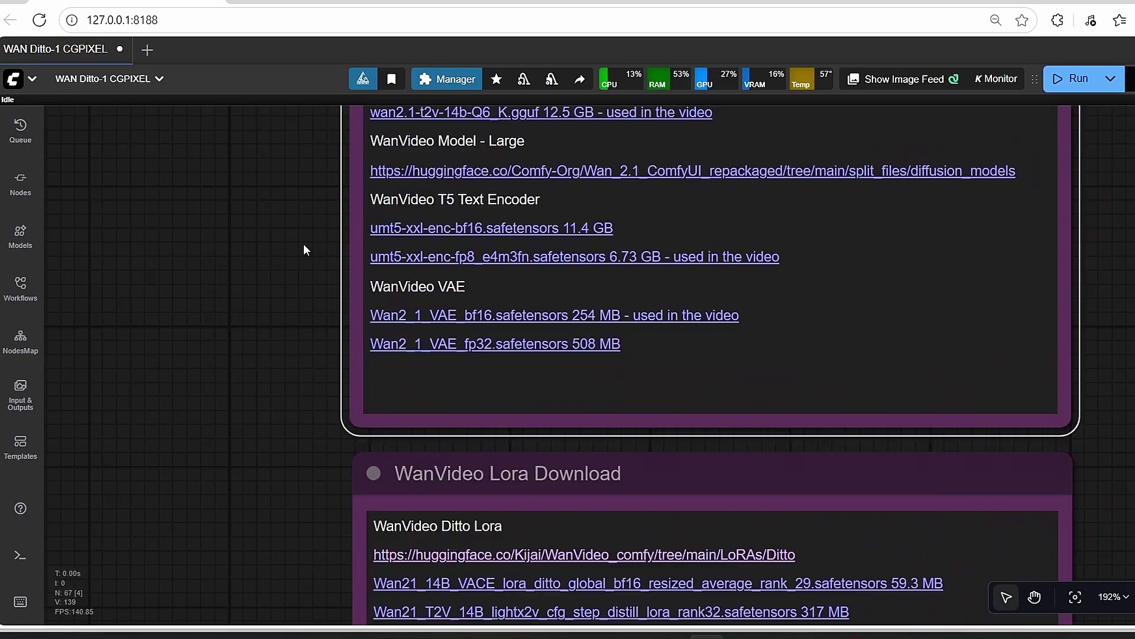
drag(304, 244, 299, 275)
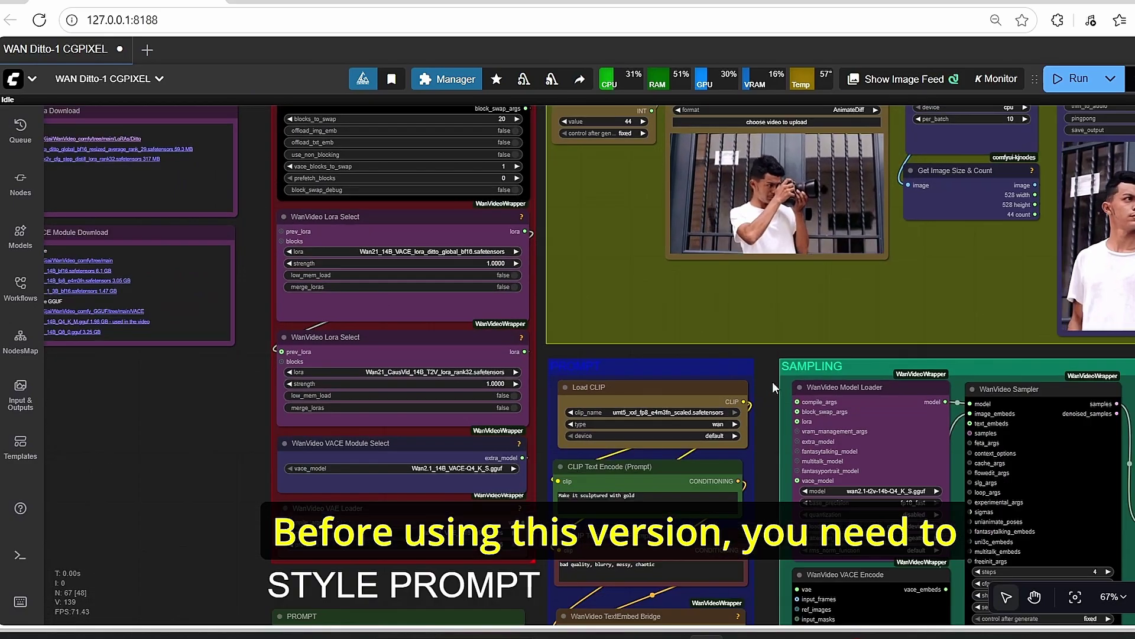
- Inspect the Sampling and Prompt groups, focusing on the CLIP Text Encode and WanVideo TextEmbed Bridge nodes
drag(680, 367, 414, 216)
scroll(858, 324, up, 2)
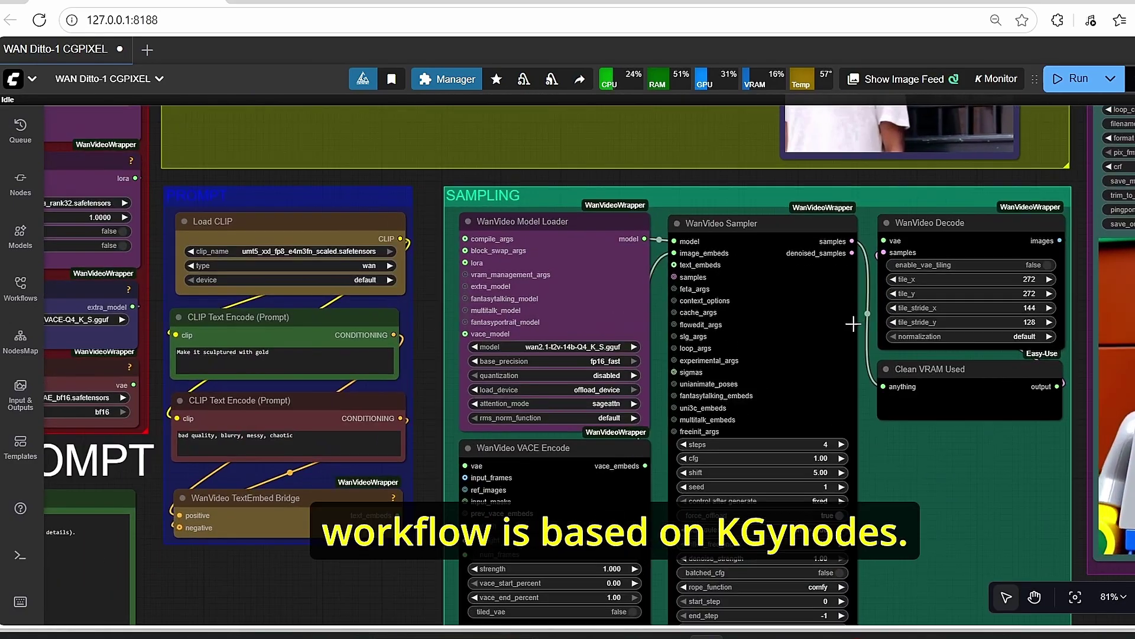
scroll(848, 438, down, 1)
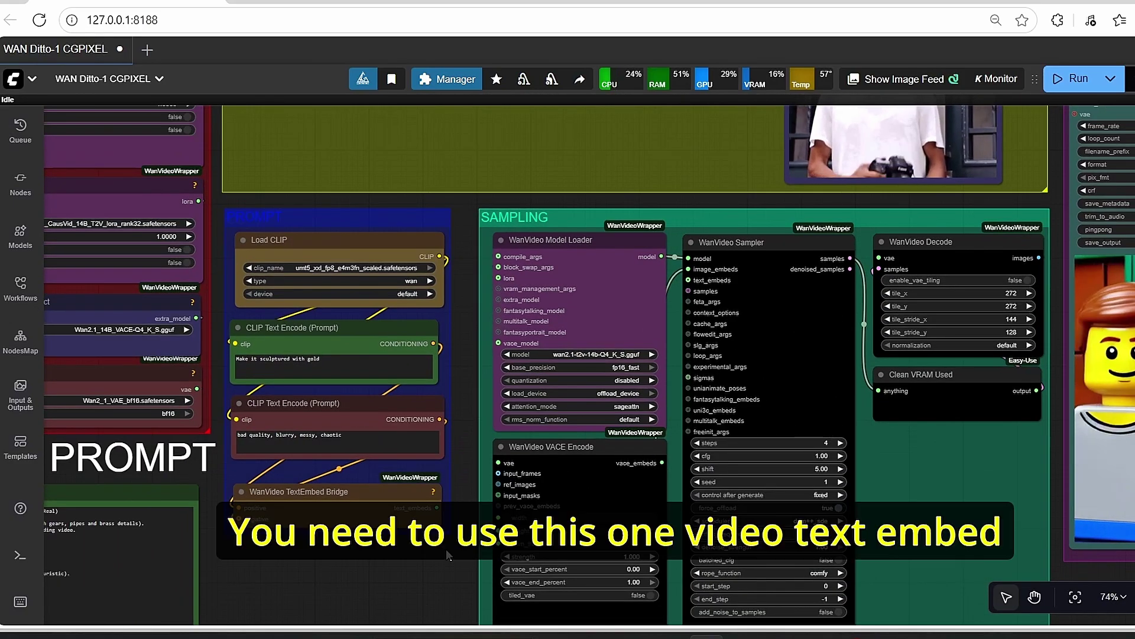
drag(375, 568, 417, 569)
drag(355, 551, 407, 561)
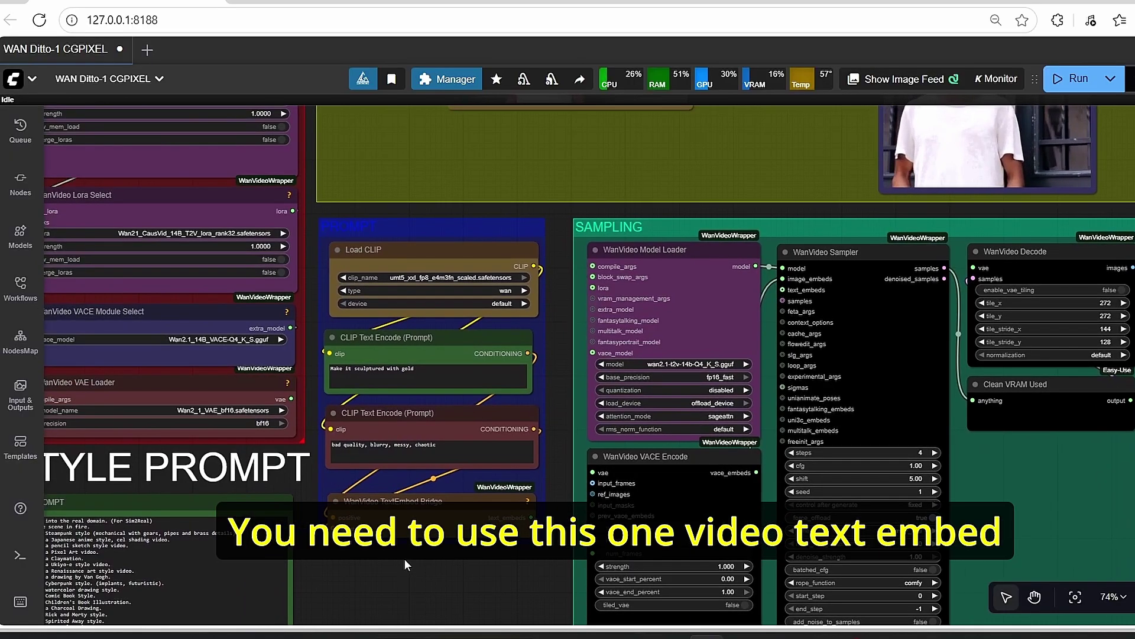
scroll(404, 557, up, 3)
scroll(403, 558, up, 4)
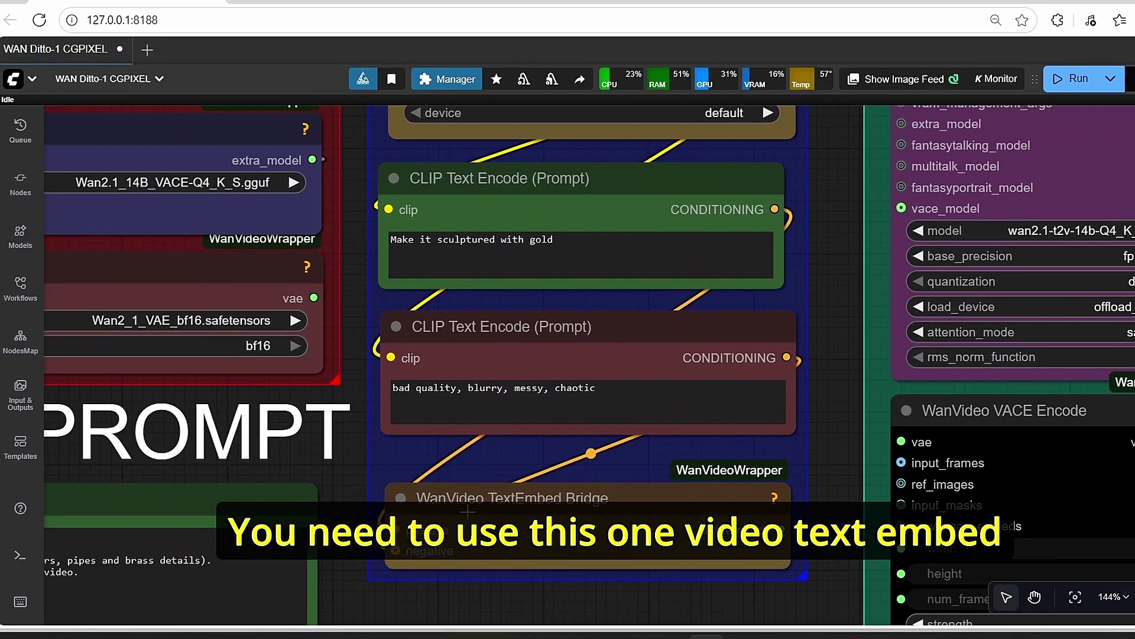
- Review the text encoder in the Prompt group's Load CLIP node and the VAE download links in the WAN Models note
scroll(519, 518, down, 3)
scroll(533, 268, up, 4)
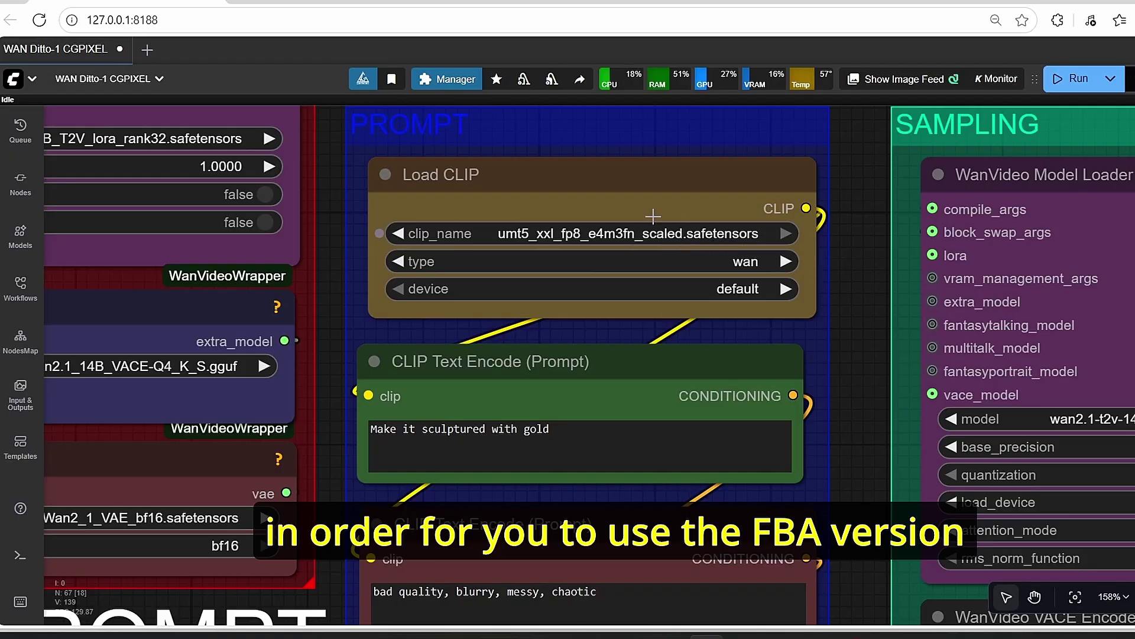
scroll(653, 217, down, 10)
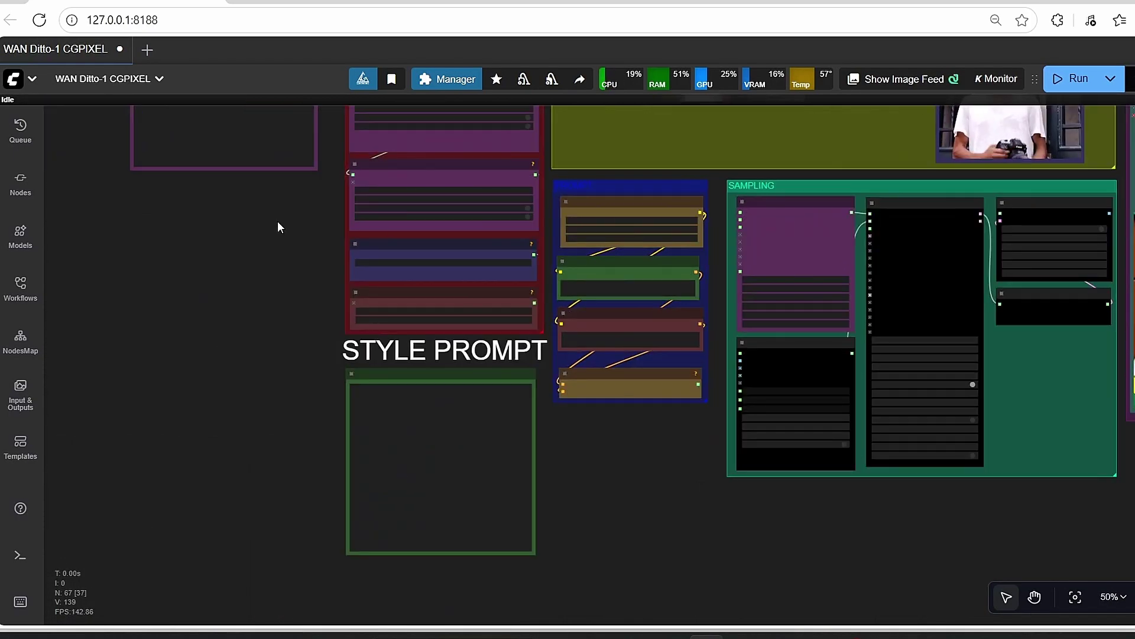
drag(278, 225, 335, 360)
scroll(309, 397, up, 4)
scroll(250, 293, up, 3)
scroll(335, 359, up, 5)
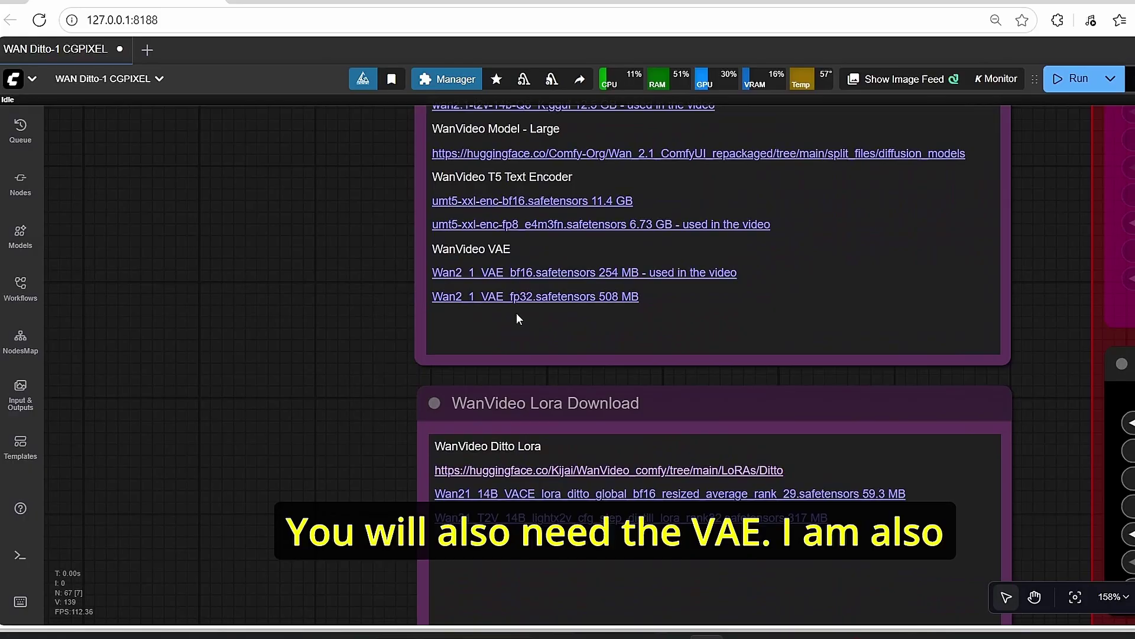
scroll(353, 340, down, 2)
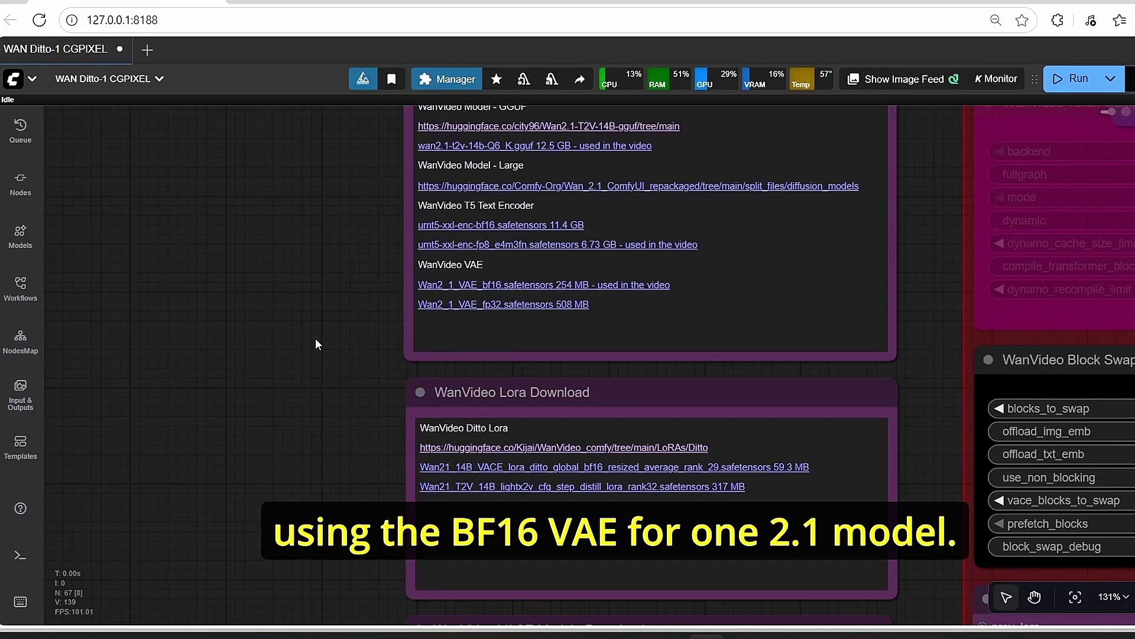
- Open the Hugging Face repository link for the GGUF VACE module from the WanVideo VACE Module Download note
scroll(313, 347, down, 3)
drag(316, 440, 351, 291)
scroll(351, 291, up, 5)
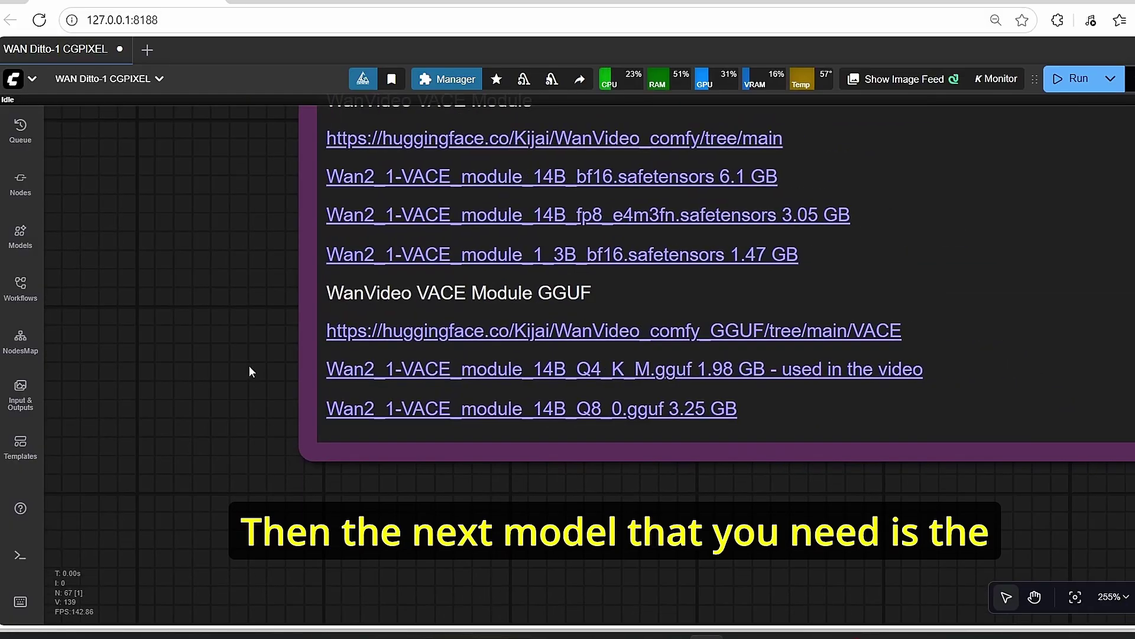
scroll(249, 368, down, 2)
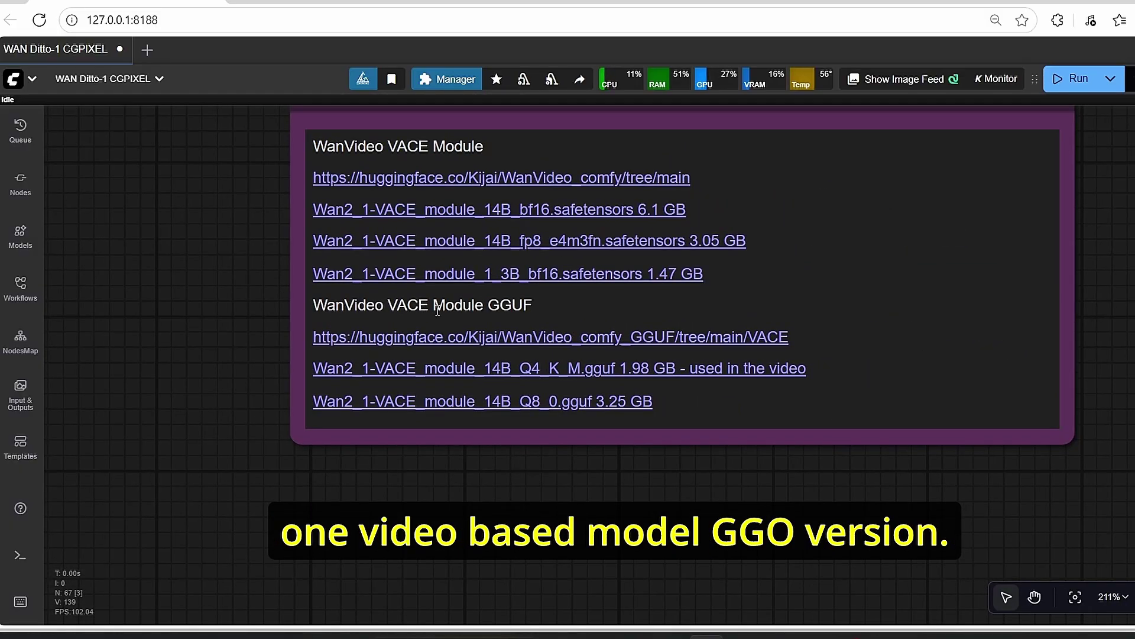
click(443, 342)
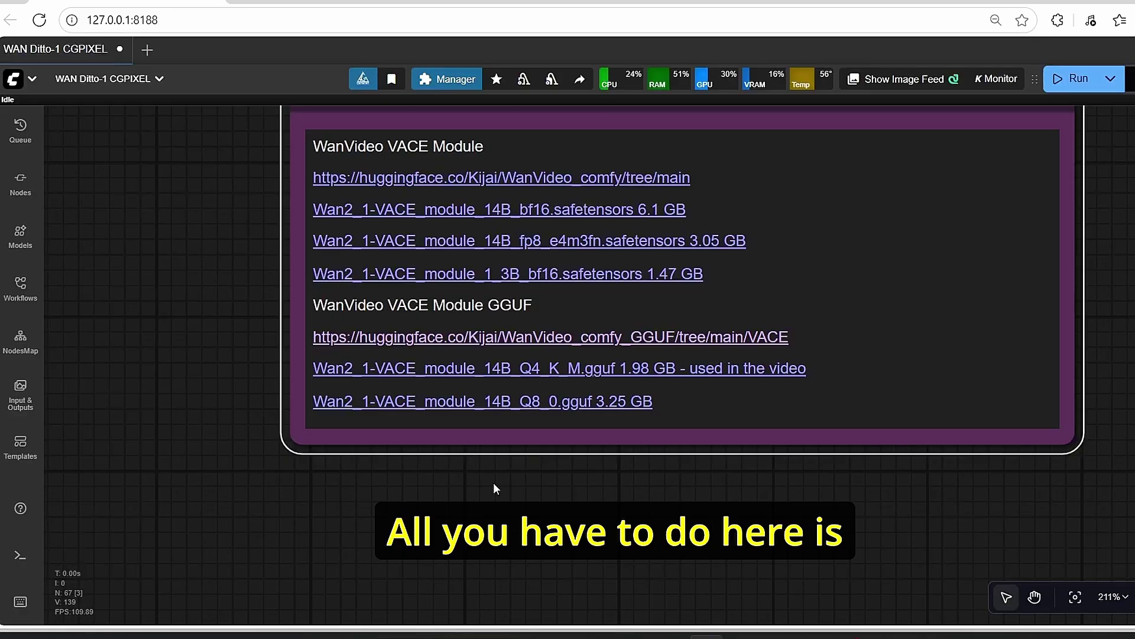
scroll(514, 509, down, 1)
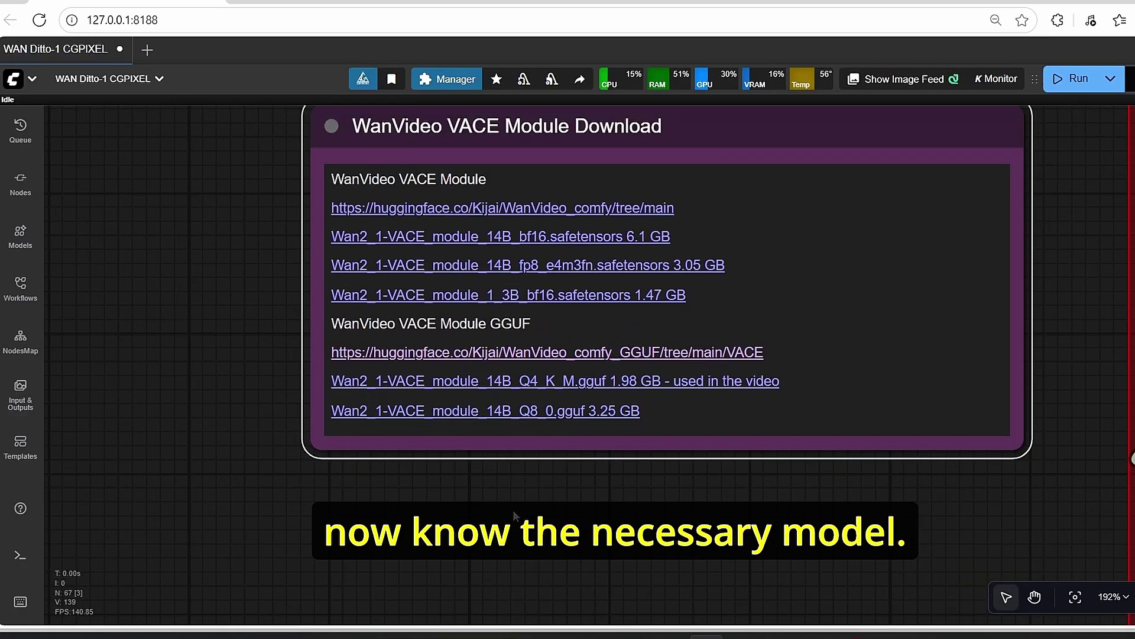
click(513, 510)
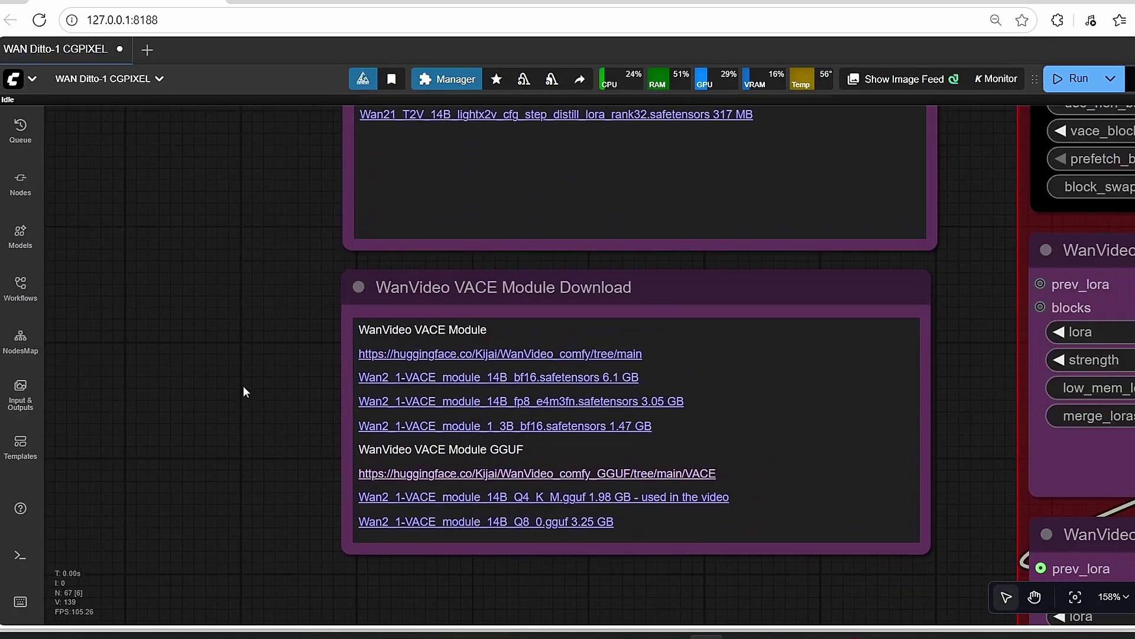
- Switch to File Explorer and open the unet folder inside ComfyUI's models folder, checking it against the VACE module download note
scroll(243, 386, down, 4)
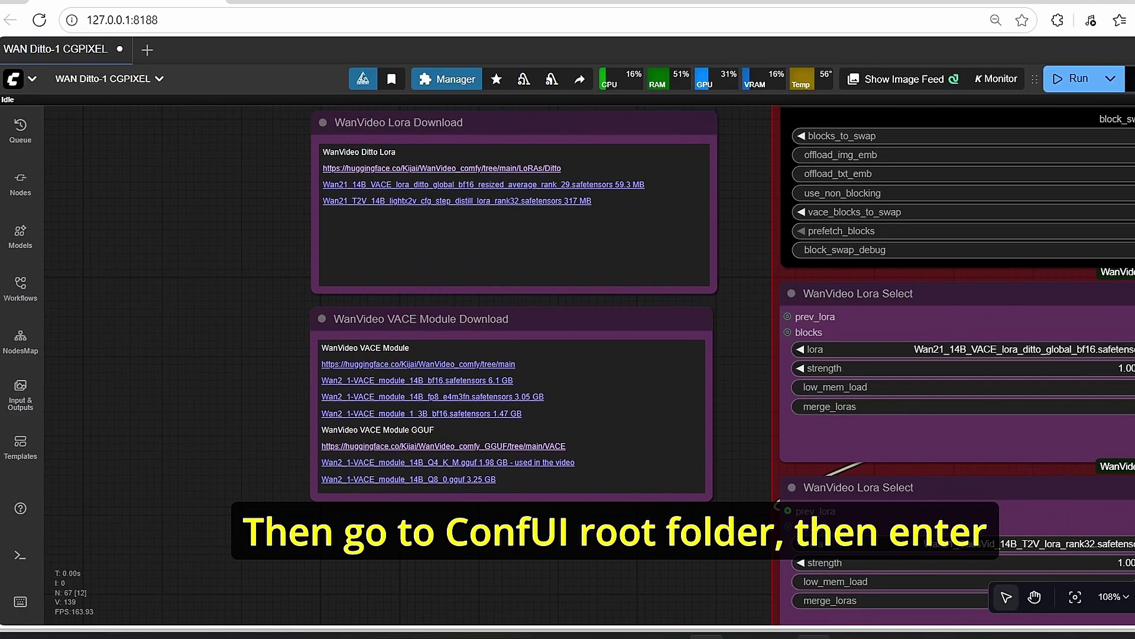
click(201, 210)
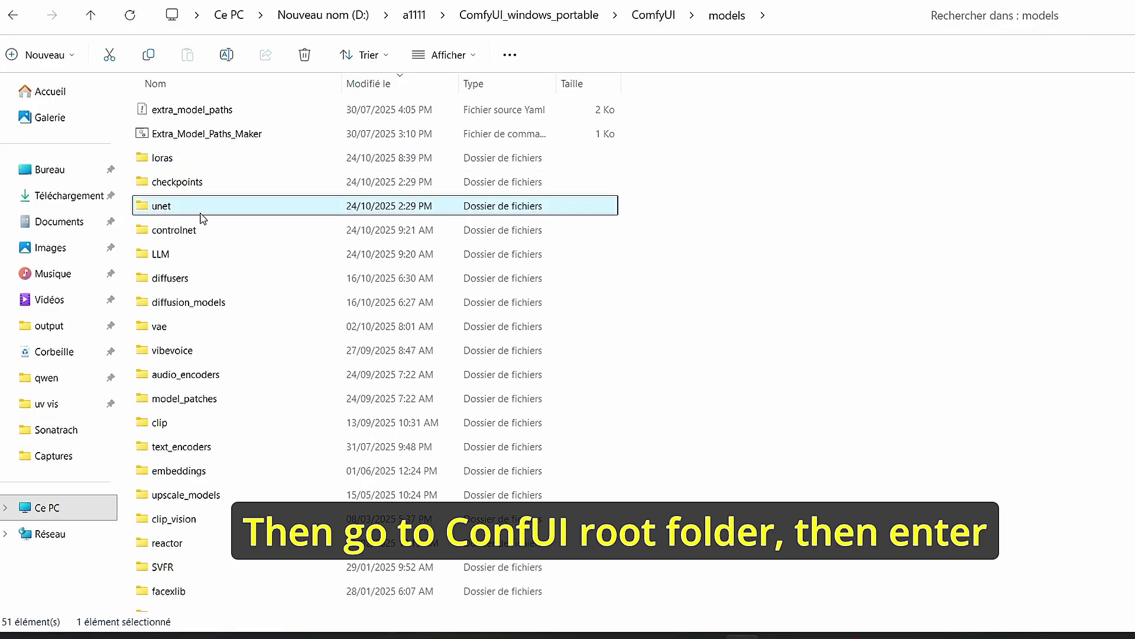
double_click(201, 214)
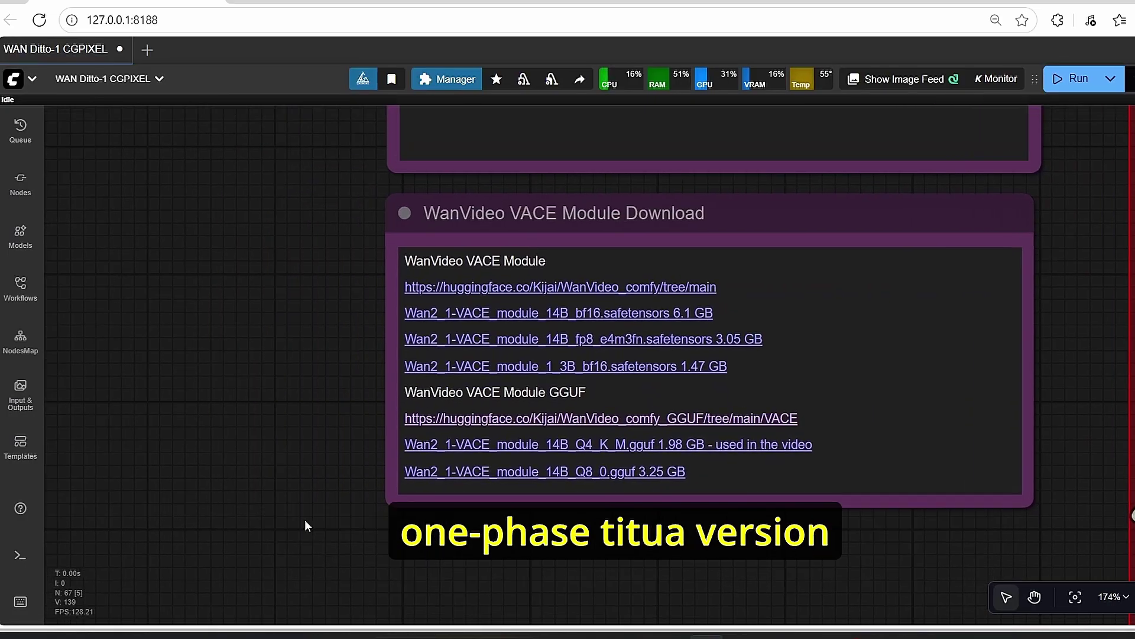
scroll(304, 519, up, 8)
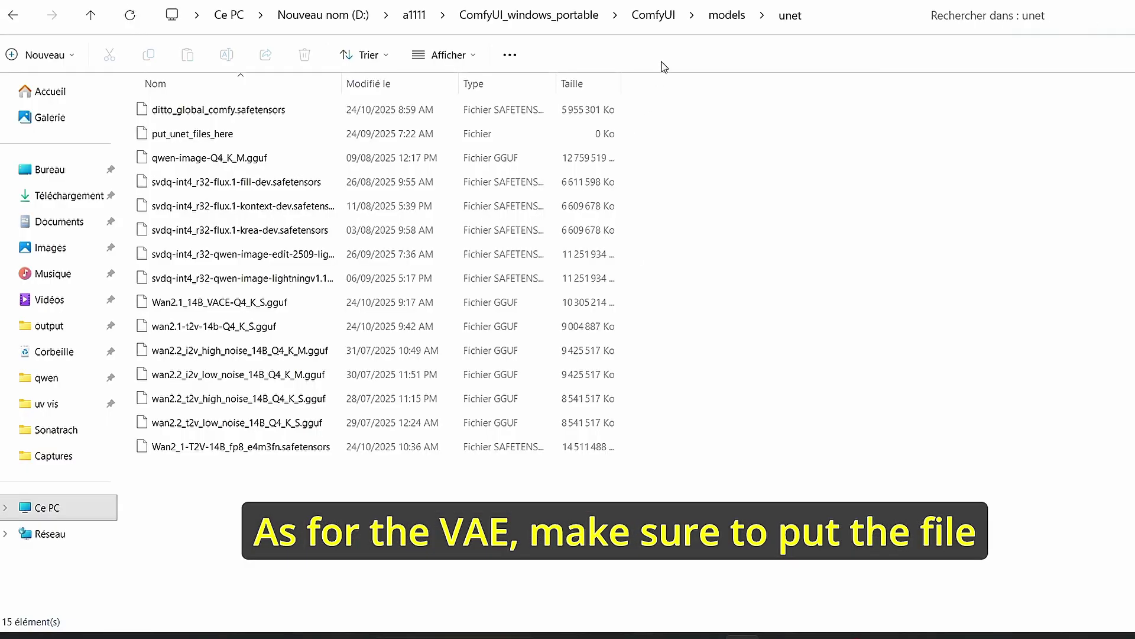
- Return to the models folder and locate the vae and clip subfolders for the VAE and text encoder files
click(718, 18)
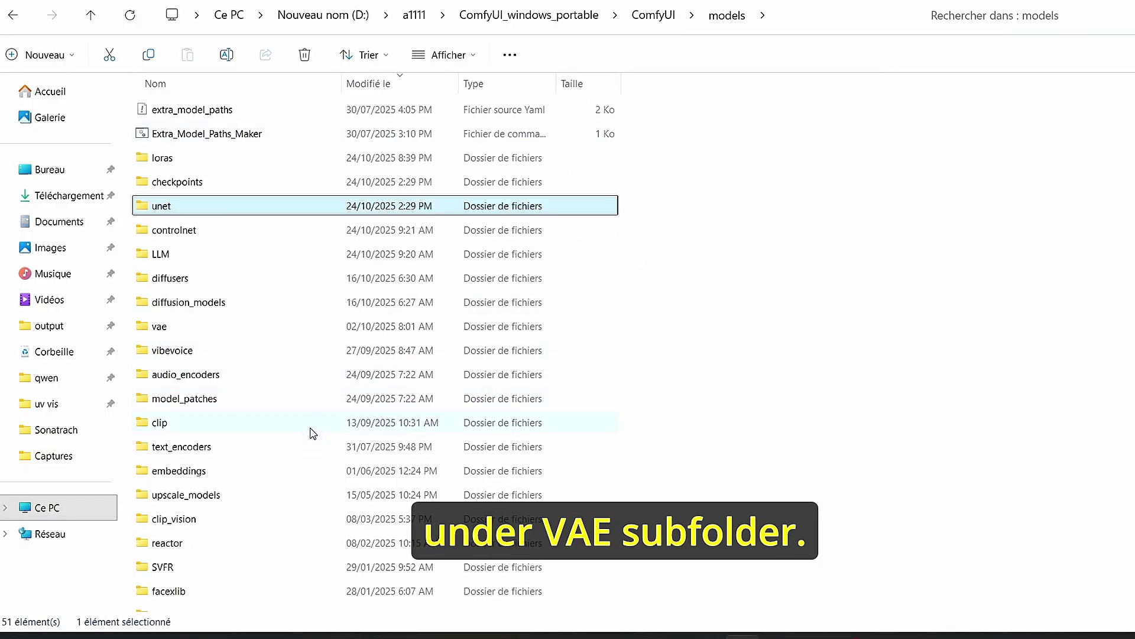
click(194, 333)
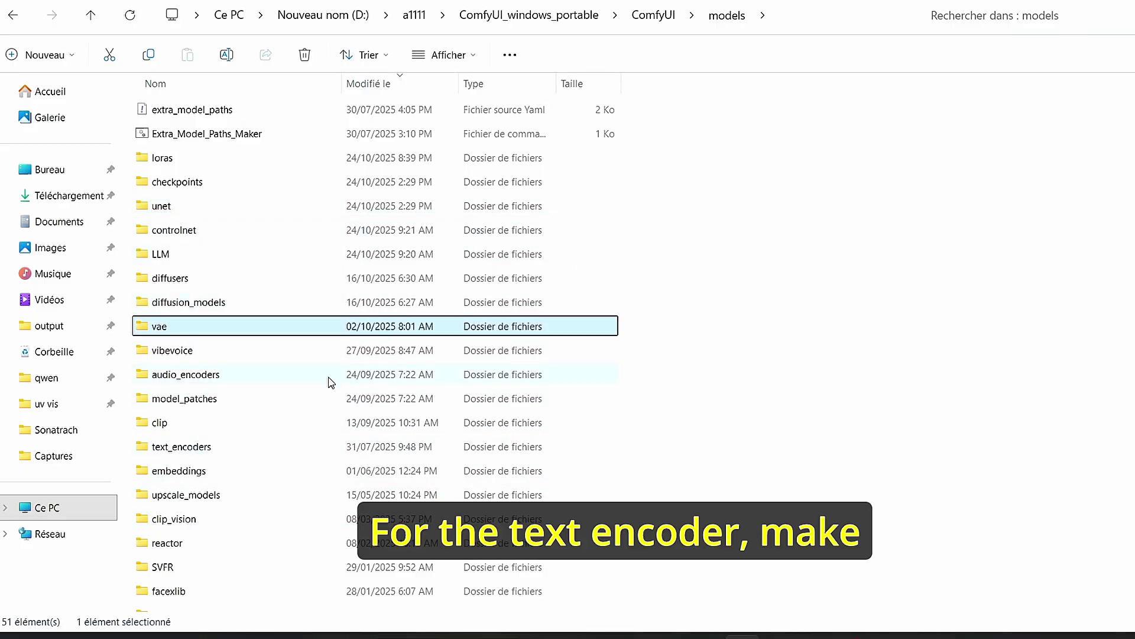
double_click(261, 428)
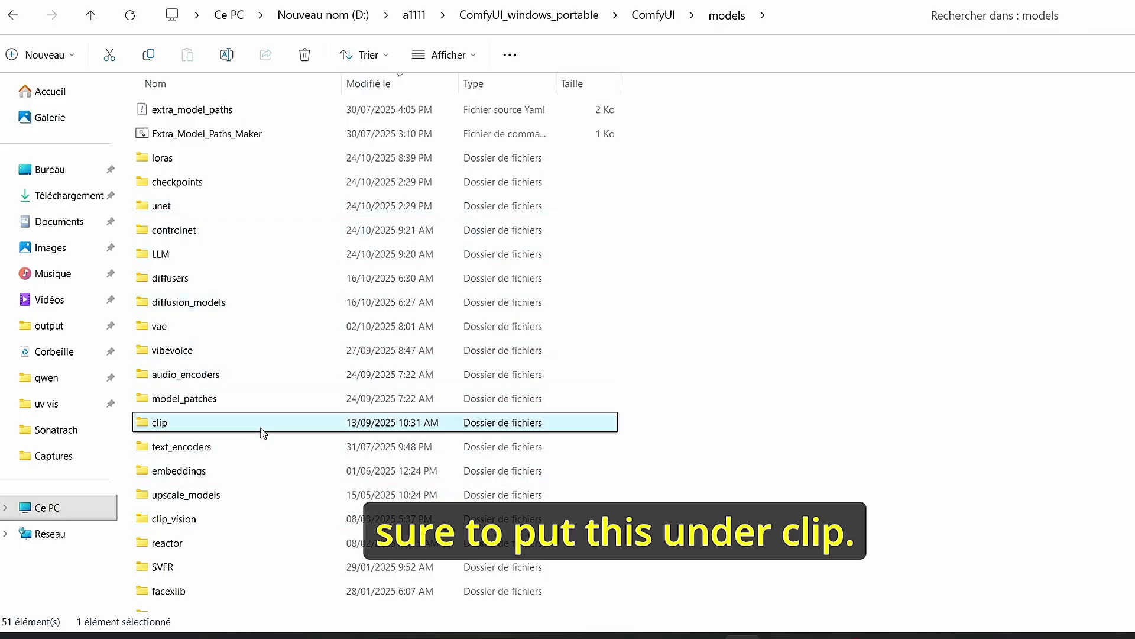
key(alt+Left)
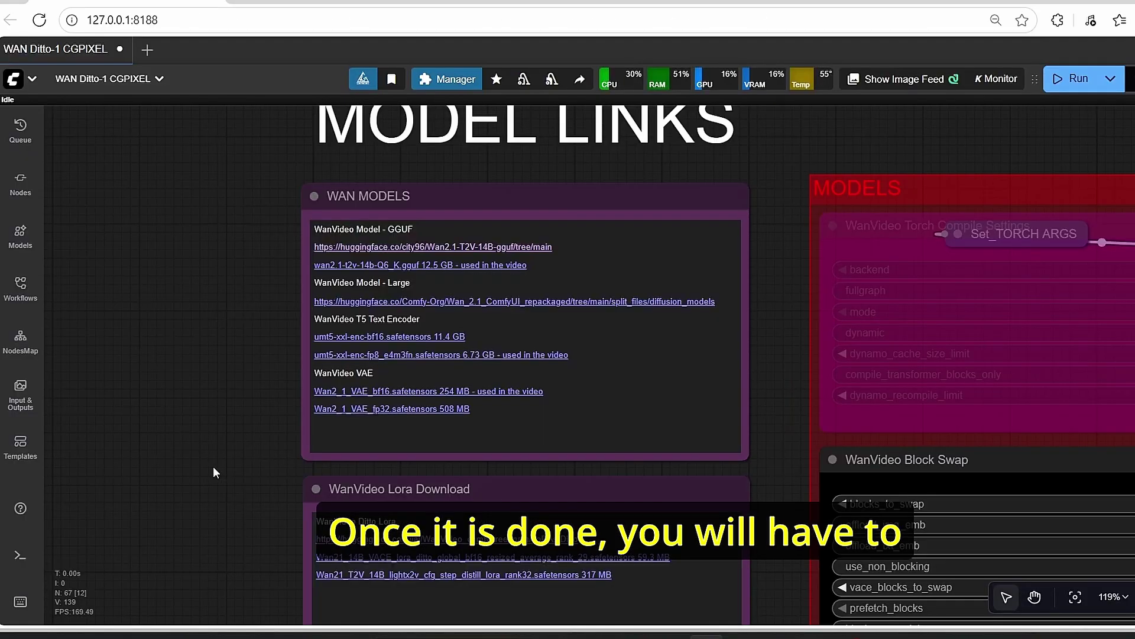
- Switch to ComfyUI and open the Ditto LoRA repository link from the WanVideo Lora Download note
scroll(224, 315, down, 4)
scroll(287, 331, up, 4)
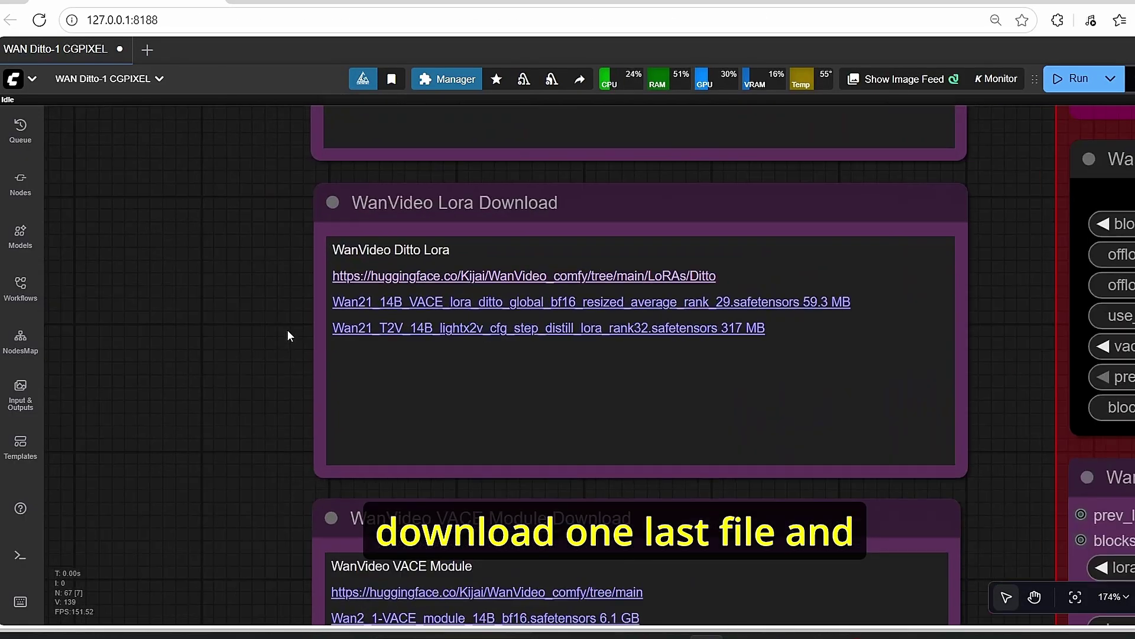
click(638, 281)
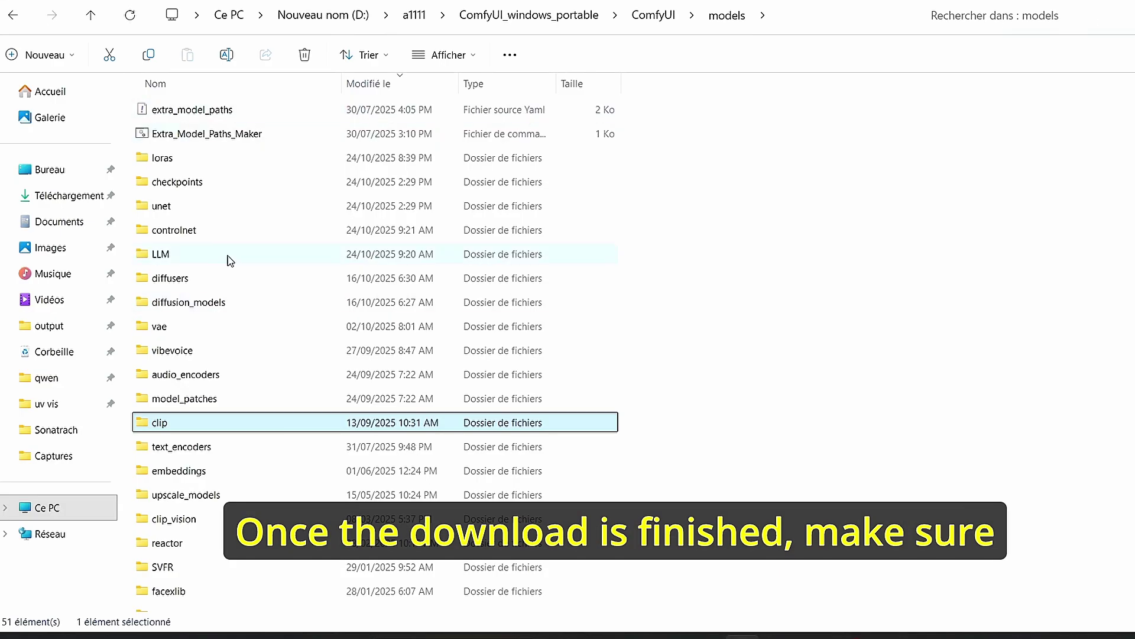
- Switch to File Explorer and check the models folder's loras subfolder for the Ditto global LoRA file
double_click(190, 166)
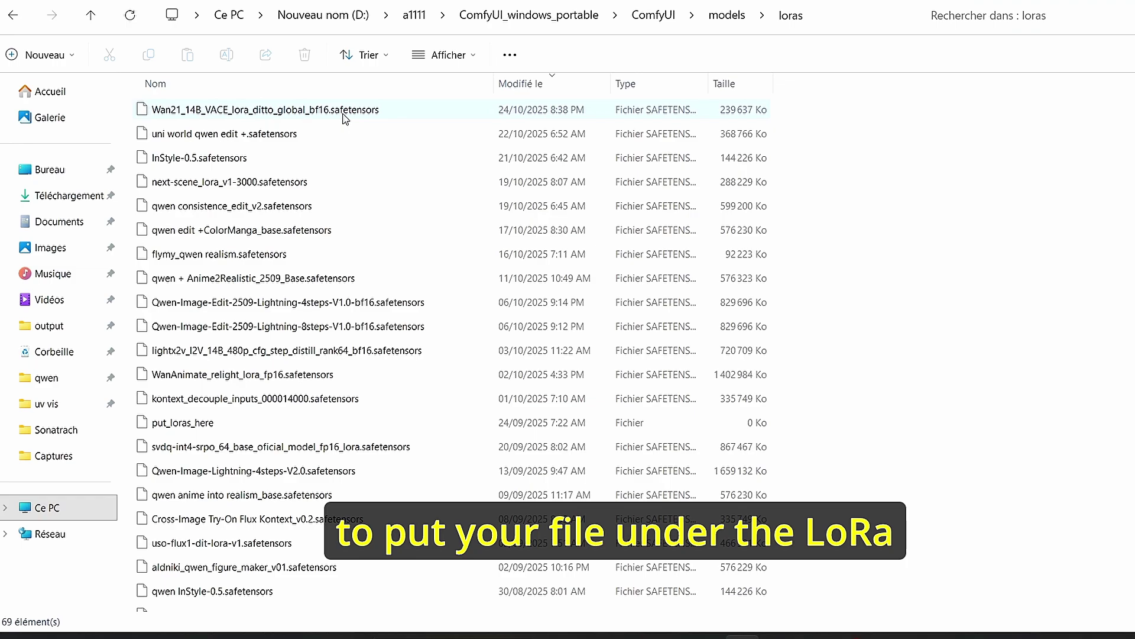
click(653, 15)
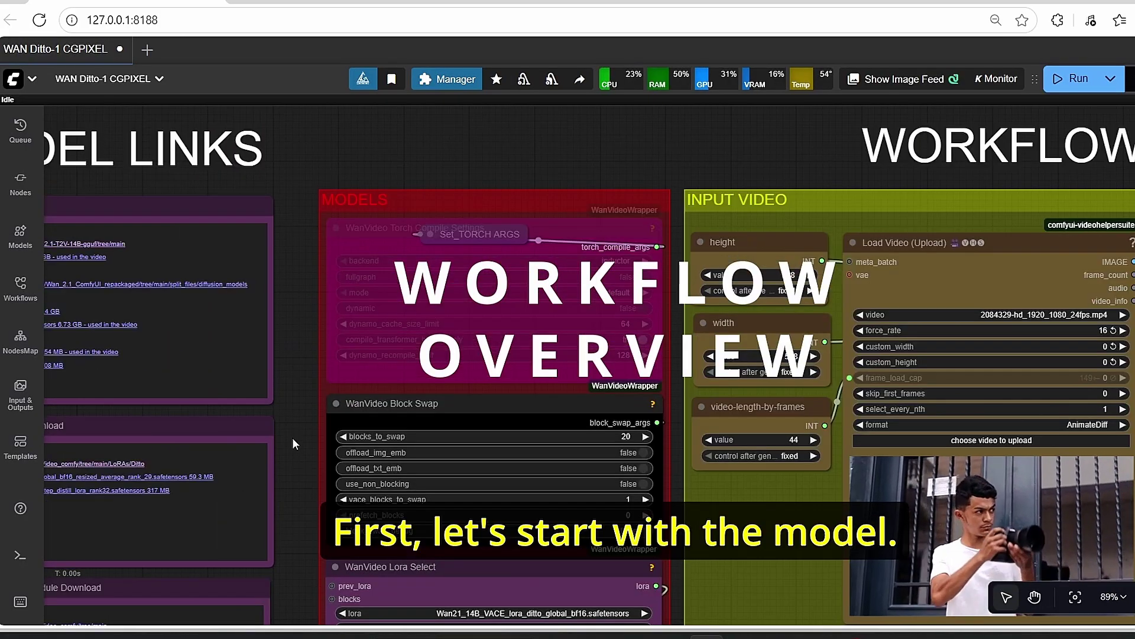
- Switch to ComfyUI and review the Models group's Ditto and CausVid LoRA, VACE Module Select and VAE Loader nodes
drag(305, 364, 318, 285)
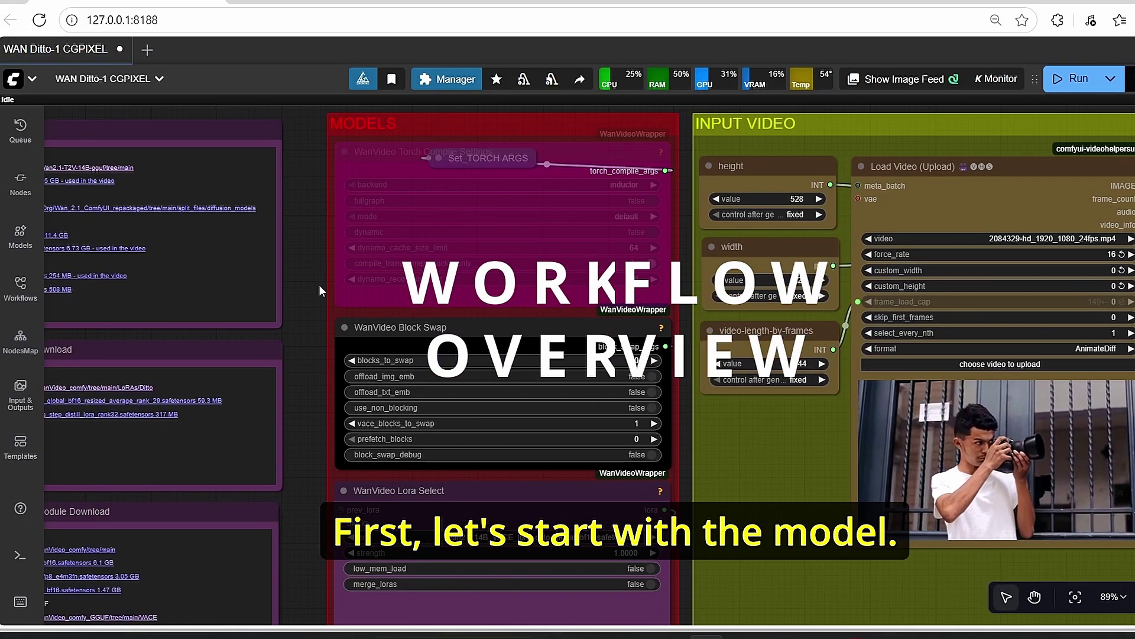
drag(304, 414, 311, 261)
drag(308, 340, 316, 240)
scroll(338, 277, up, 2)
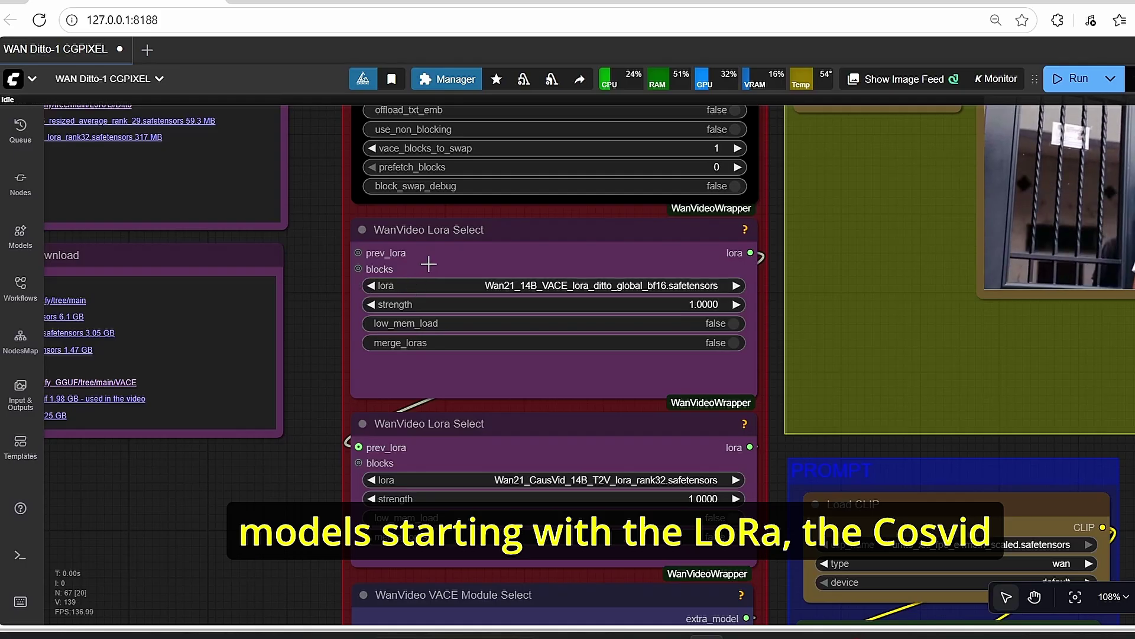
scroll(464, 263, down, 2)
drag(331, 473, 299, 283)
scroll(449, 254, up, 4)
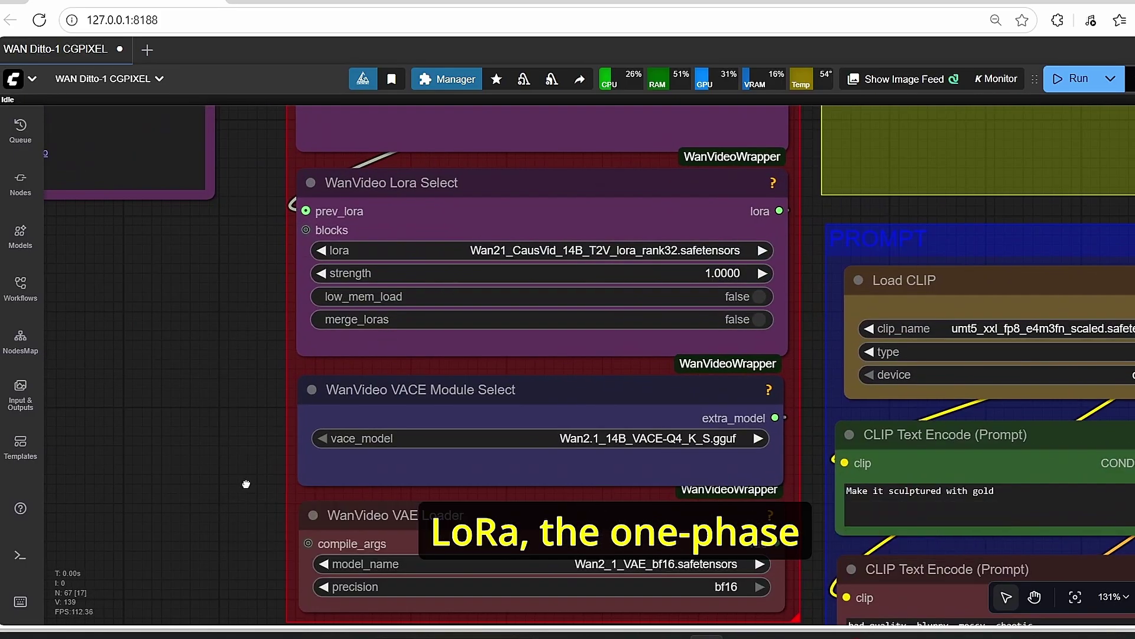
drag(245, 481, 241, 294)
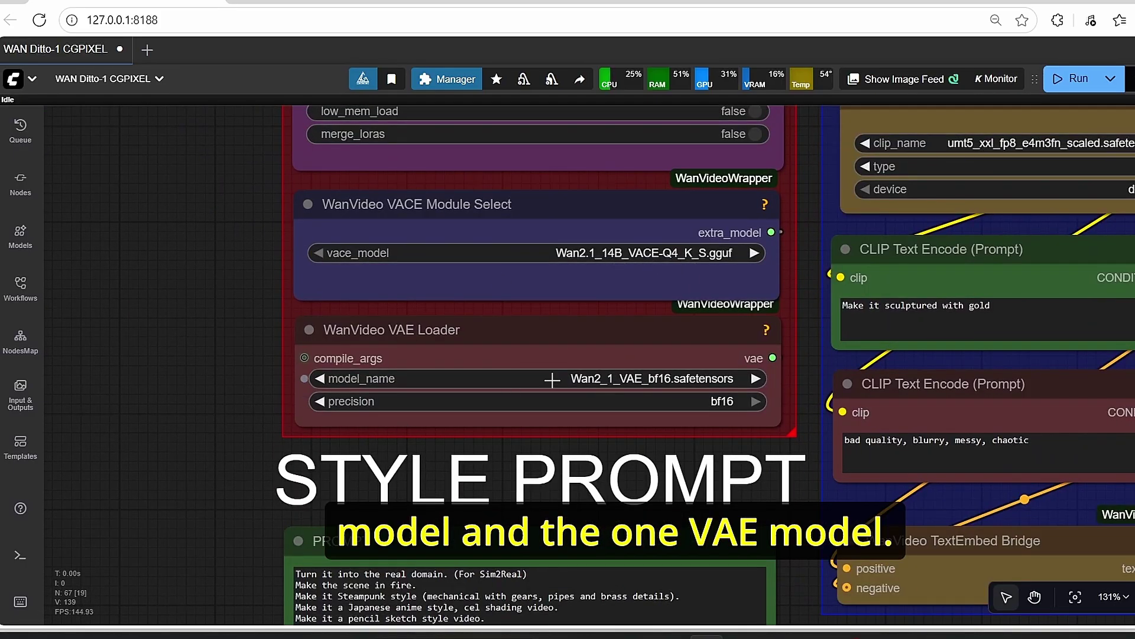
- Turn off the bypass on the WanVideo Torch Compile Settings node in the Models group
scroll(420, 395, down, 4)
drag(294, 133, 294, 445)
drag(307, 248, 272, 438)
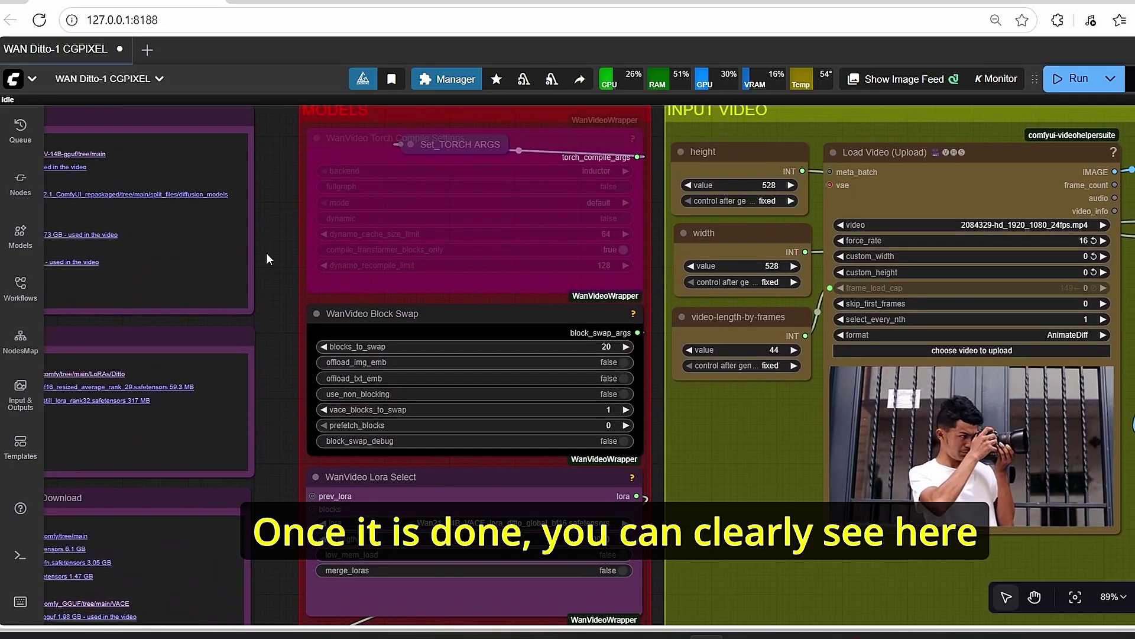
drag(266, 253, 273, 306)
scroll(273, 312, up, 2)
click(368, 190)
key(ctrl+b)
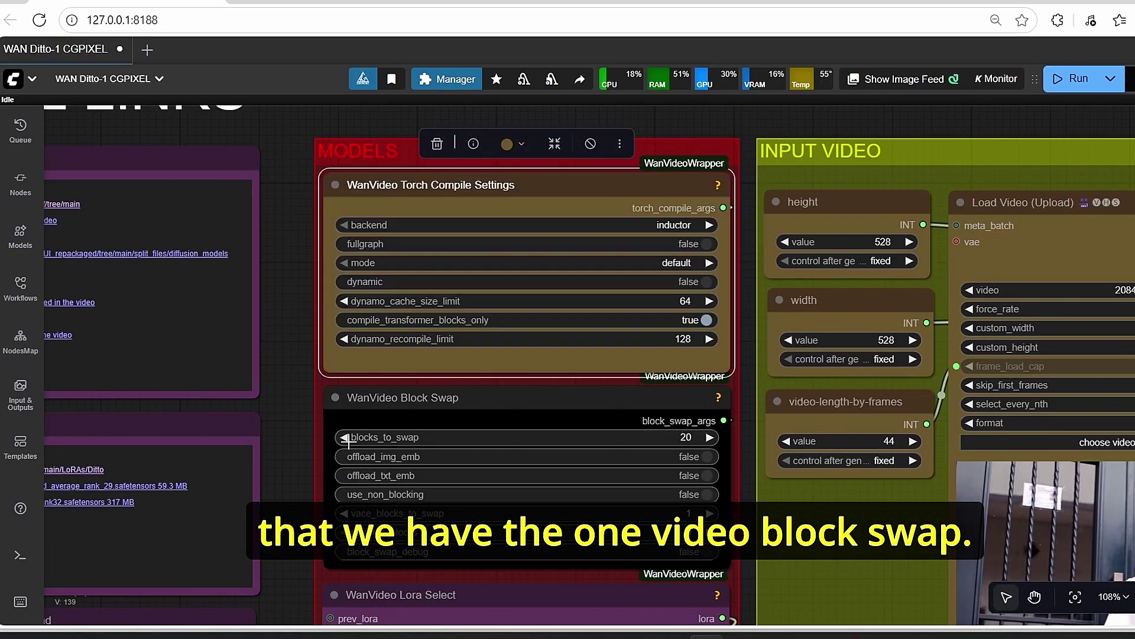
- Examine the WanVideo Block Swap node, reading the descriptions of the node and its blocks_to_swap setting
scroll(278, 459, up, 3)
drag(278, 459, 250, 364)
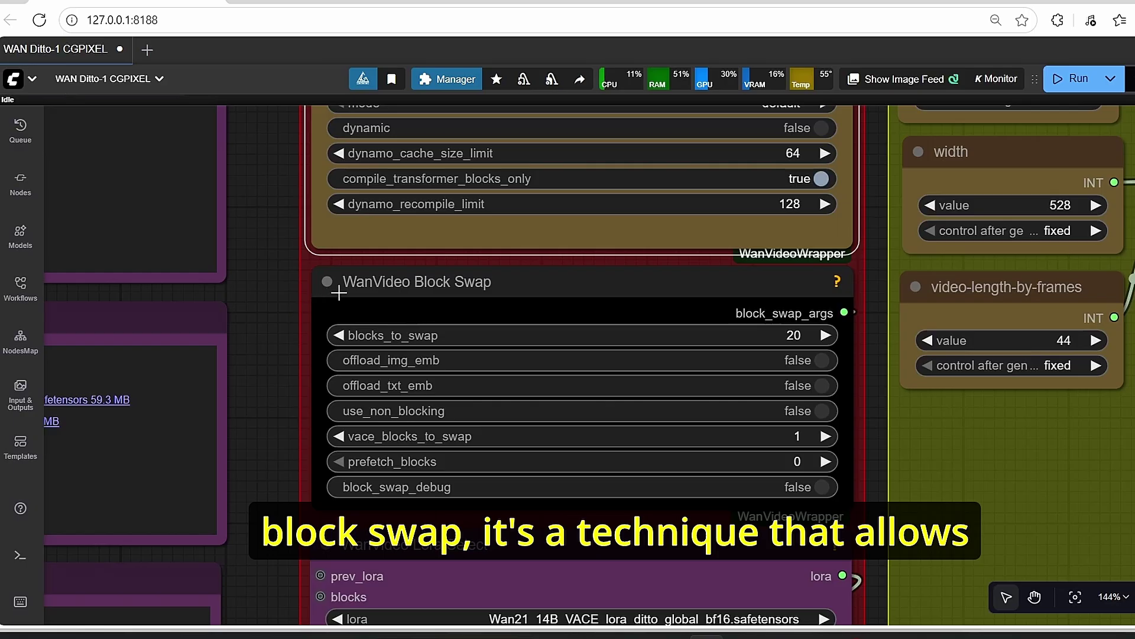
mouse_move(437, 281)
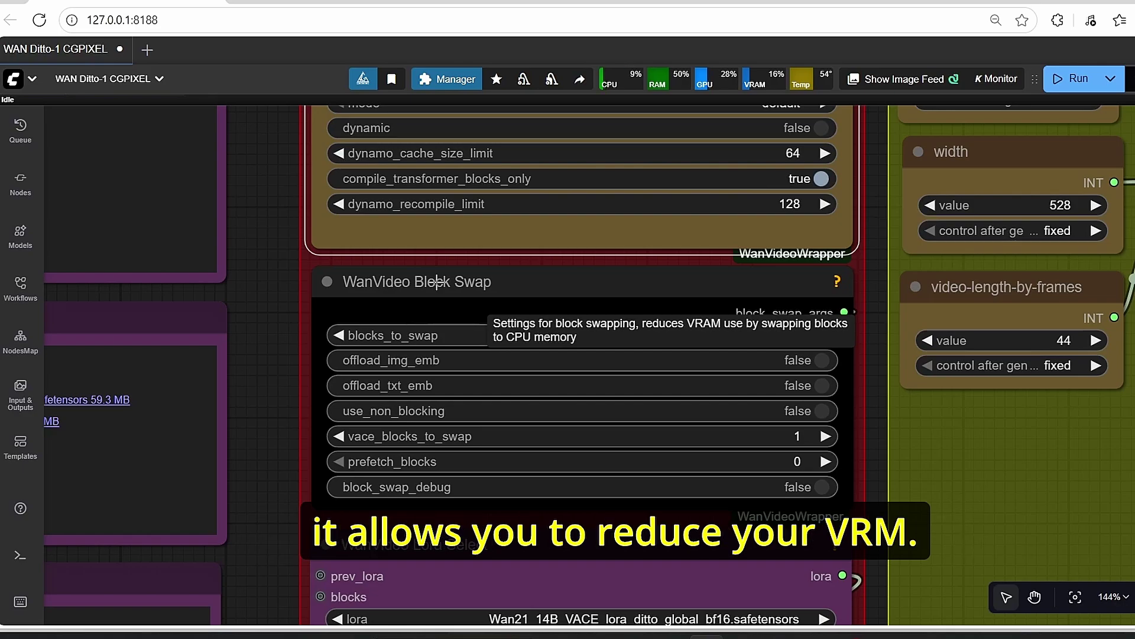
scroll(363, 332, up, 2)
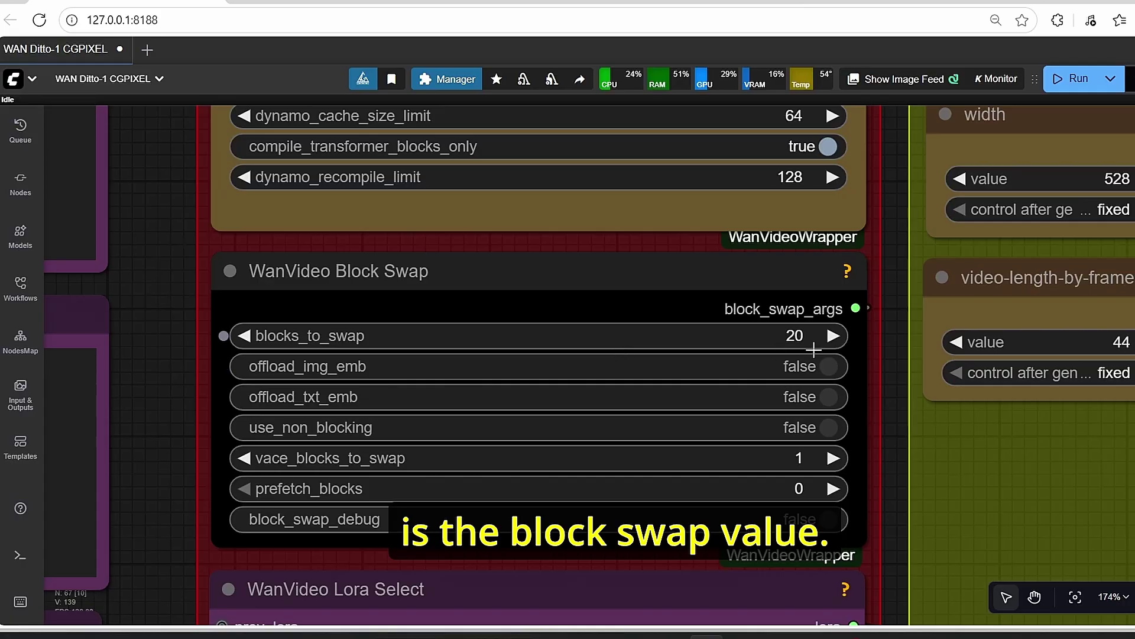
mouse_move(785, 338)
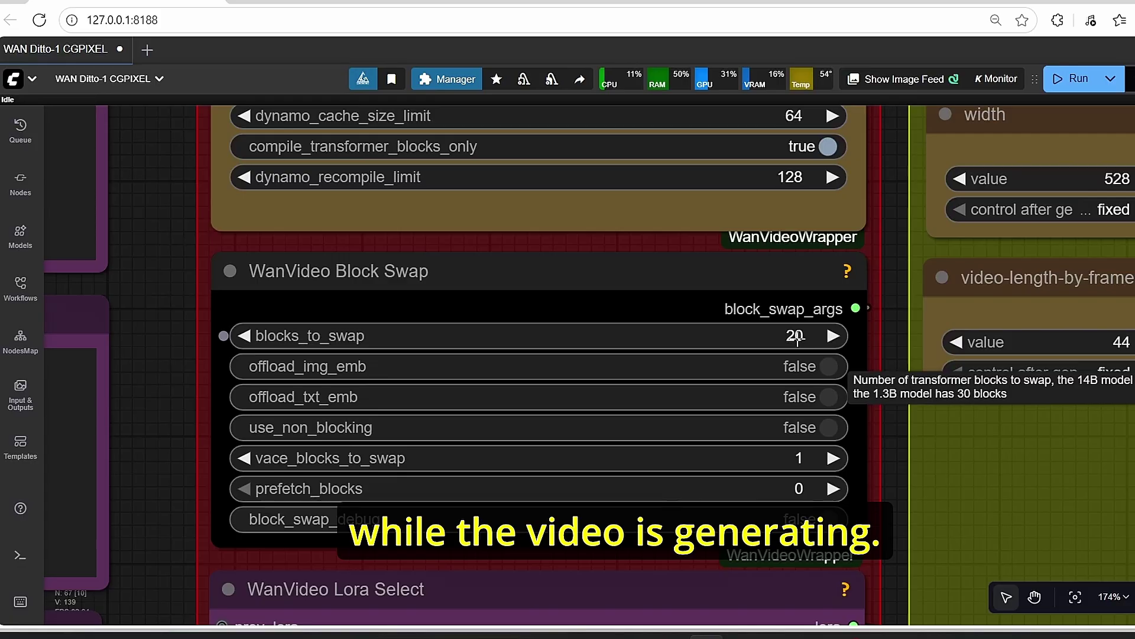
scroll(896, 360, down, 4)
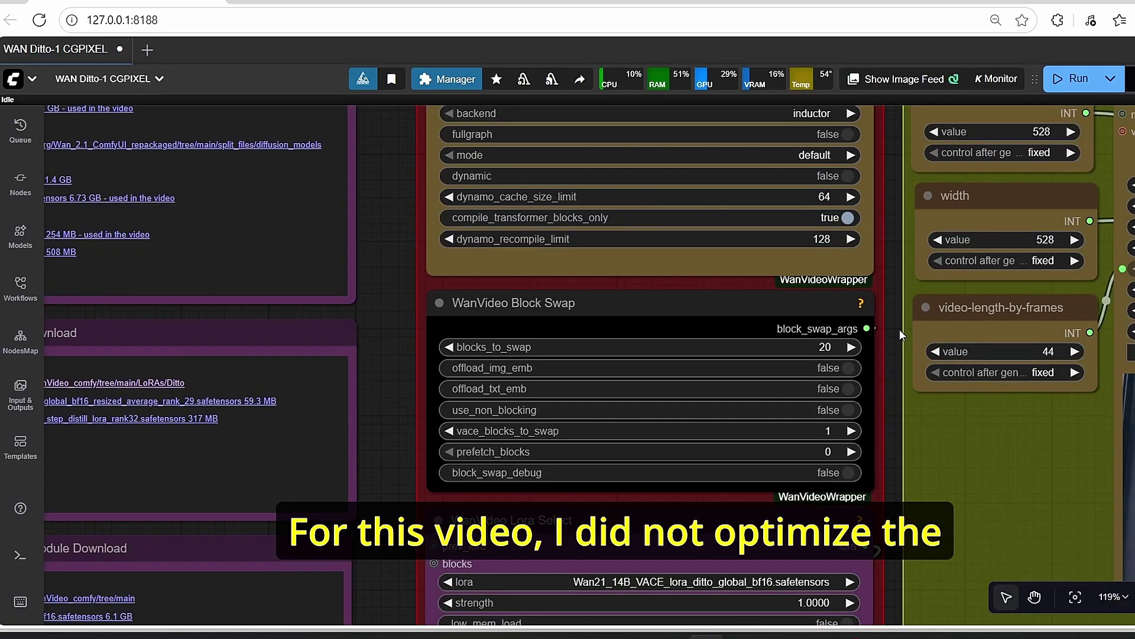
scroll(899, 329, up, 3)
click(585, 317)
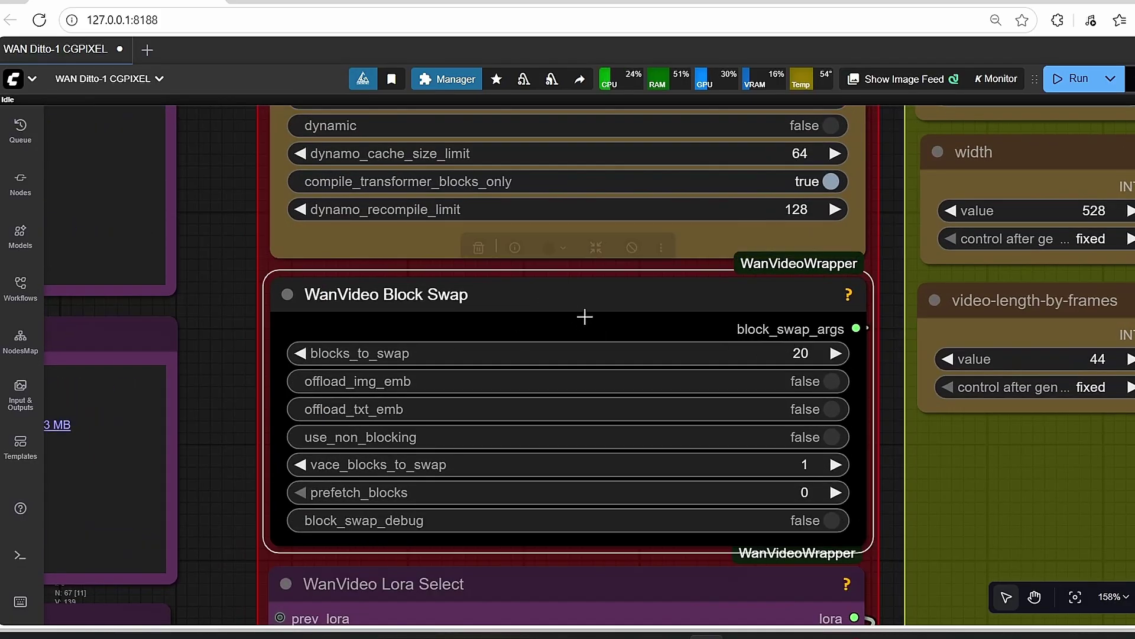
click(899, 372)
scroll(899, 366, down, 3)
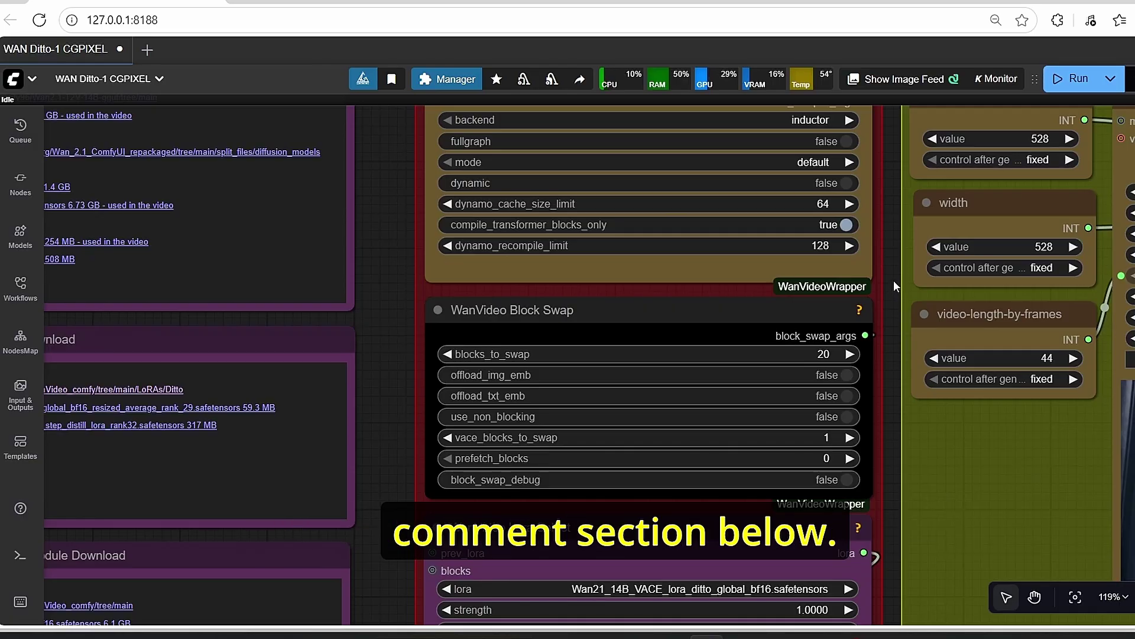
- Examine the WanVideo Torch Compile Settings node and its options in the Models group
drag(893, 281, 830, 426)
scroll(339, 274, up, 3)
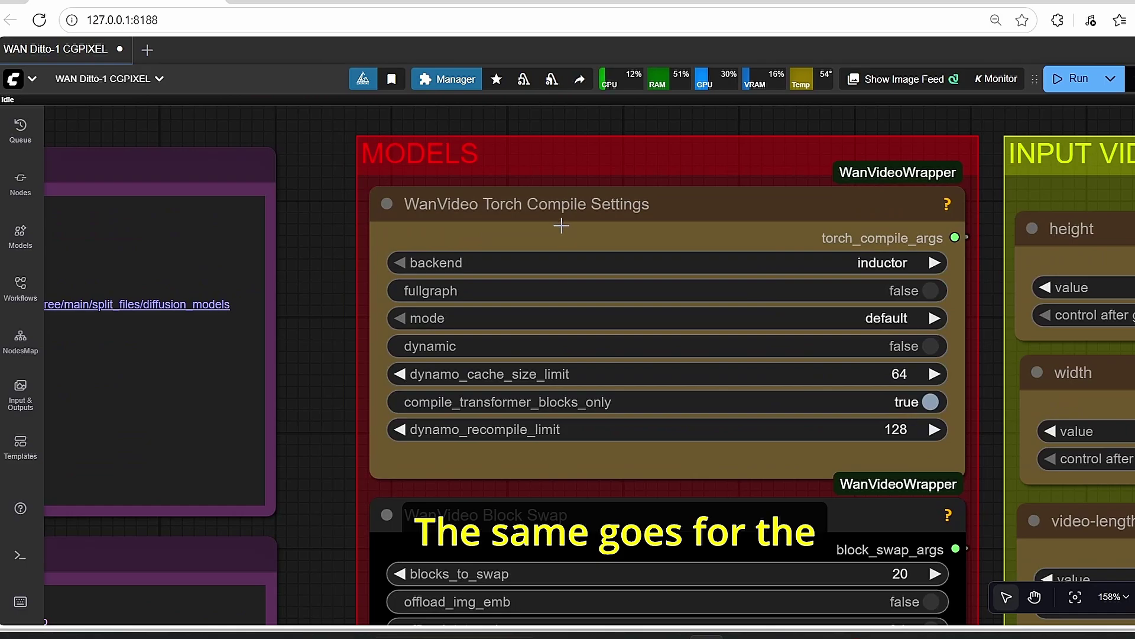
click(702, 216)
scroll(419, 234, down, 2)
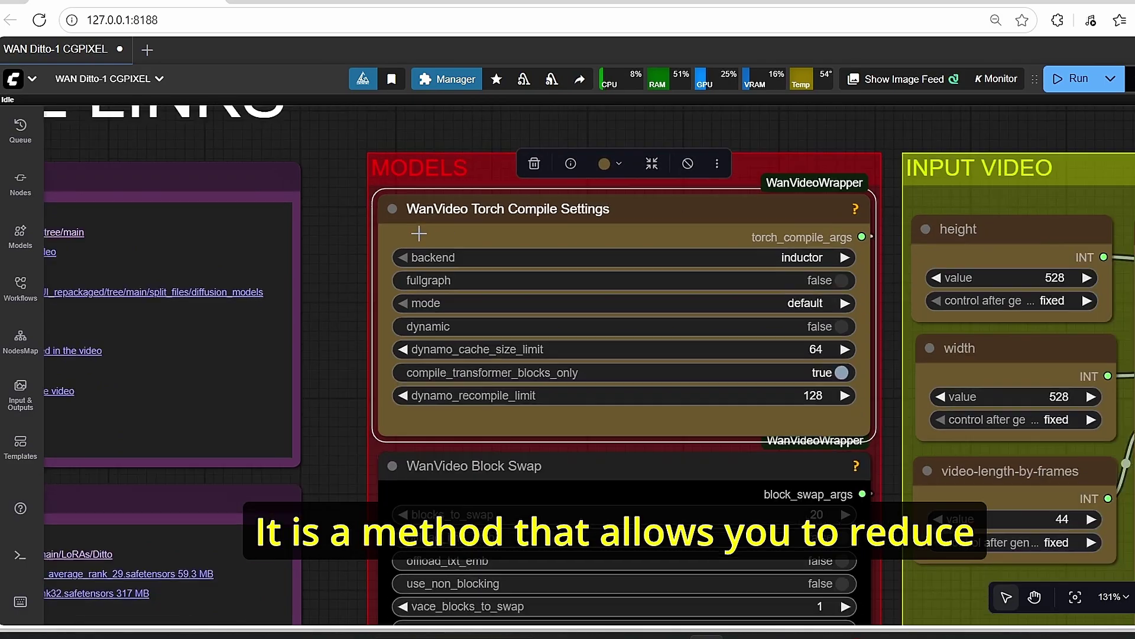
scroll(419, 234, down, 1)
click(353, 253)
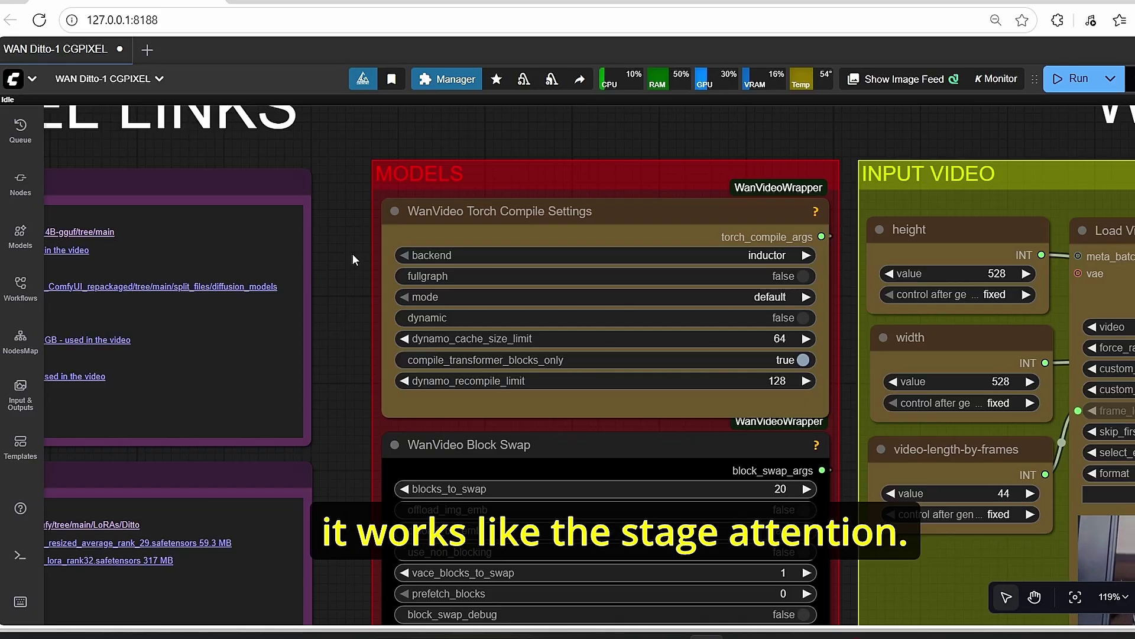
scroll(352, 253, up, 2)
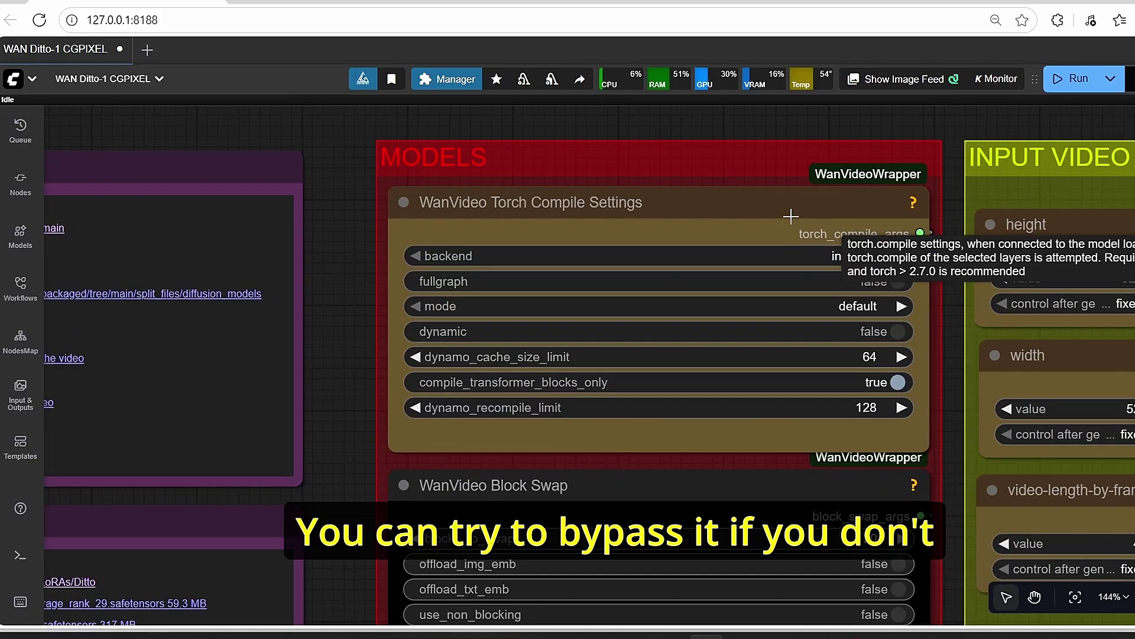
- Bypass the WanVideo Torch Compile Settings node, then turn the bypass off again
click(791, 216)
key(ctrl+b)
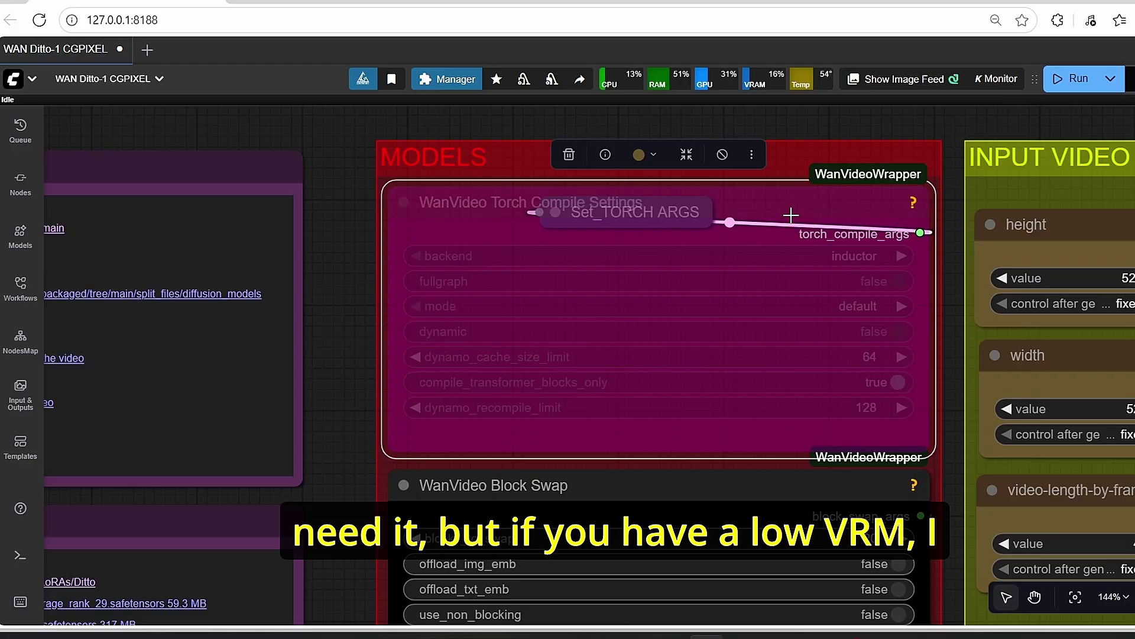
key(ctrl+b)
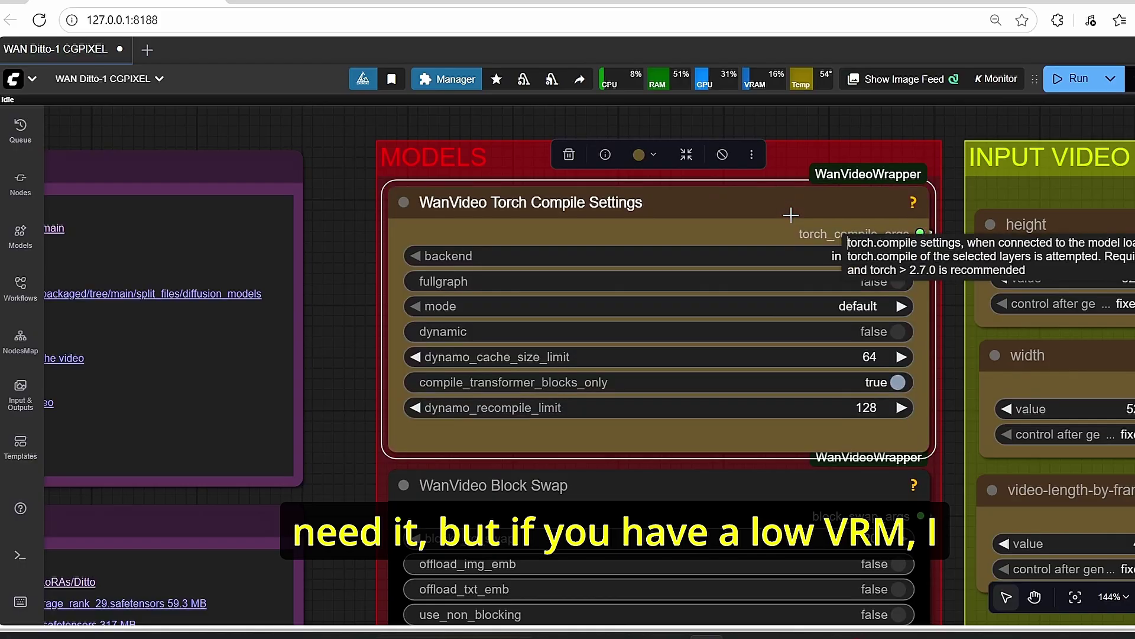
click(967, 397)
- Look over the Input Video group, focusing on the Load Video (Upload) node and its source video
scroll(967, 397, down, 4)
scroll(526, 203, down, 2)
drag(1089, 178, 318, 125)
scroll(377, 168, up, 2)
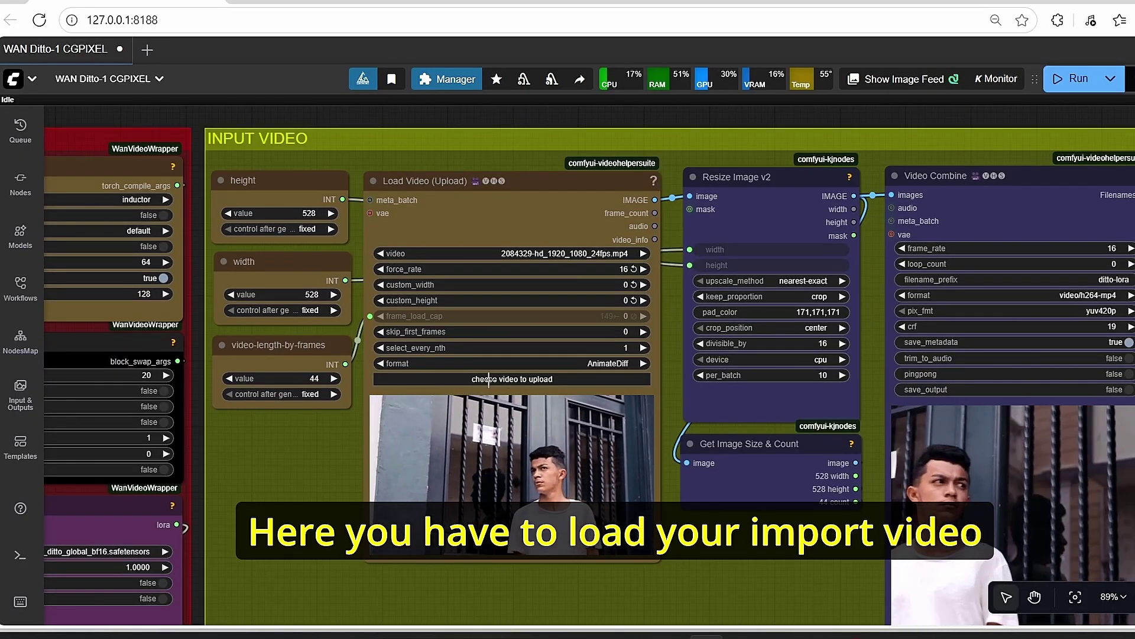
scroll(239, 428, up, 2)
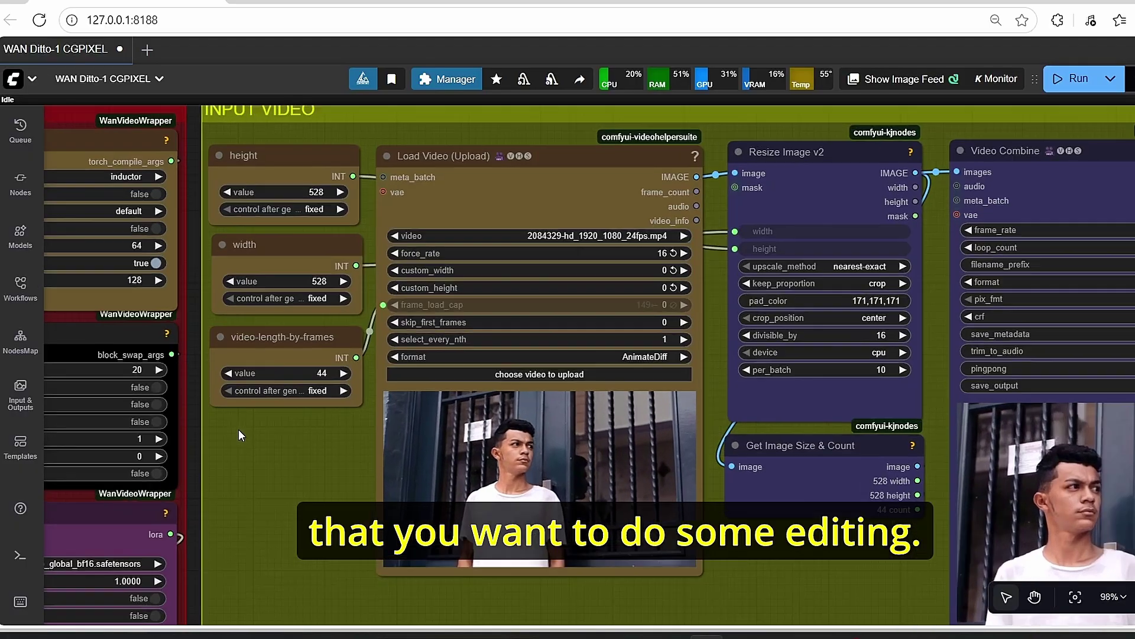
- Review the height and width nodes that define the resolution in the Input Video group
drag(191, 355, 337, 473)
scroll(338, 473, up, 4)
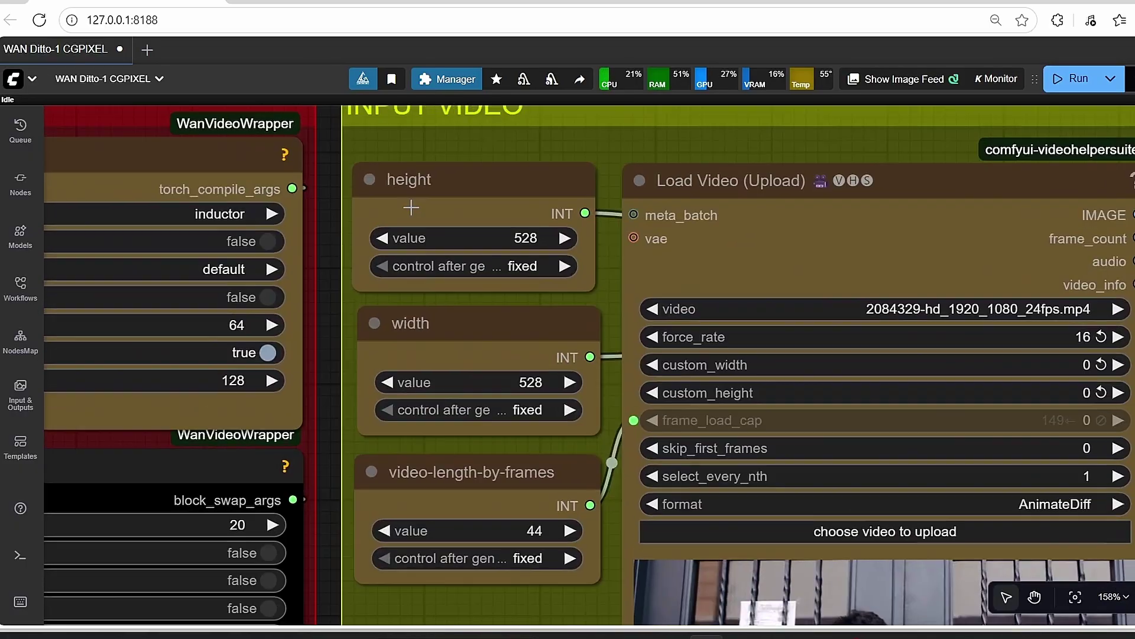
click(439, 194)
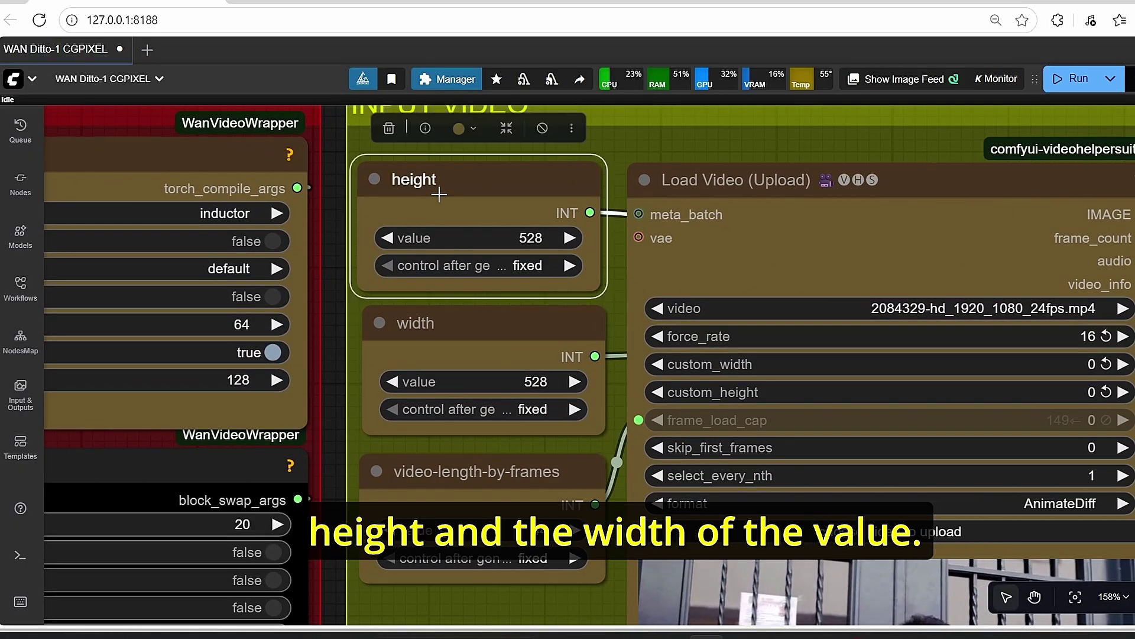
click(459, 332)
drag(334, 490, 339, 407)
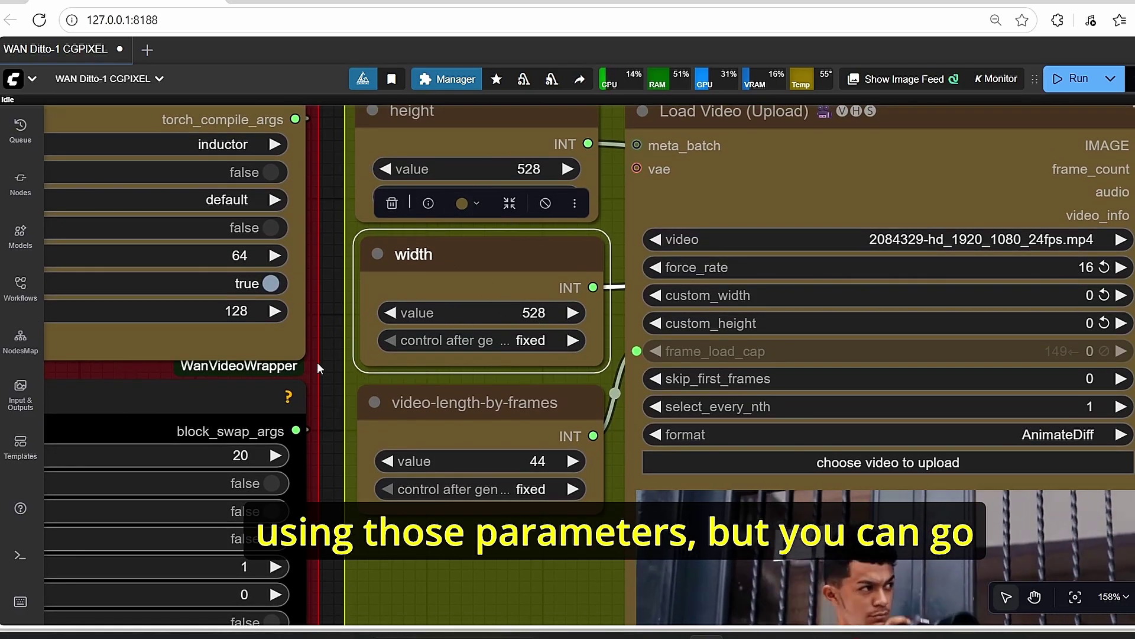
mouse_move(317, 366)
mouse_down()
mouse_move(328, 331)
mouse_move(327, 383)
mouse_up()
scroll(328, 331, down, 3)
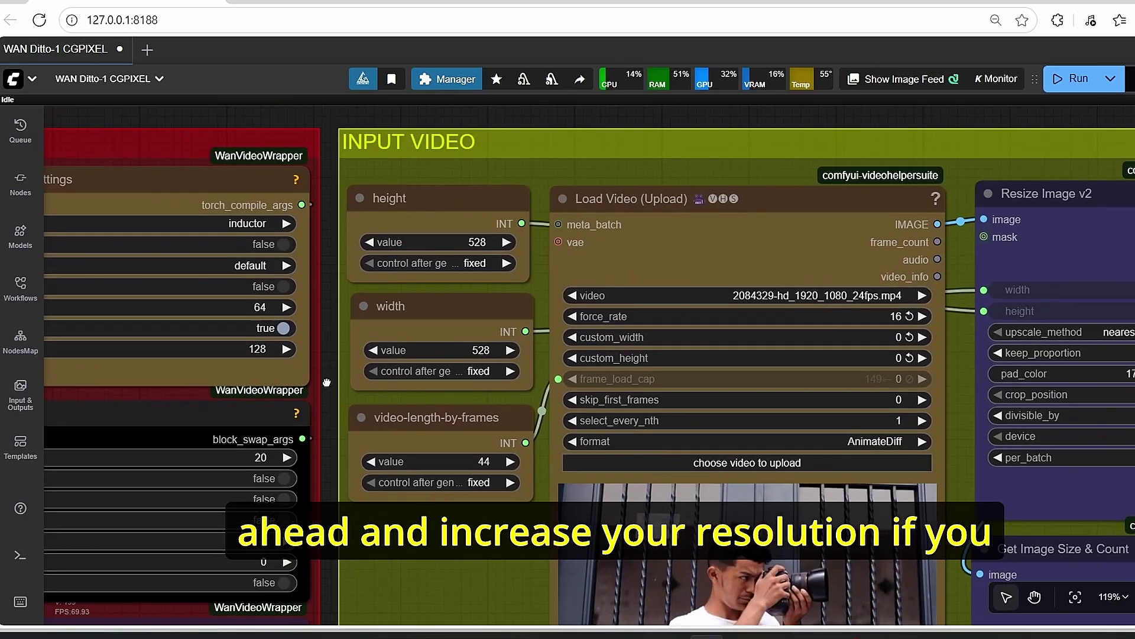
drag(327, 440, 340, 349)
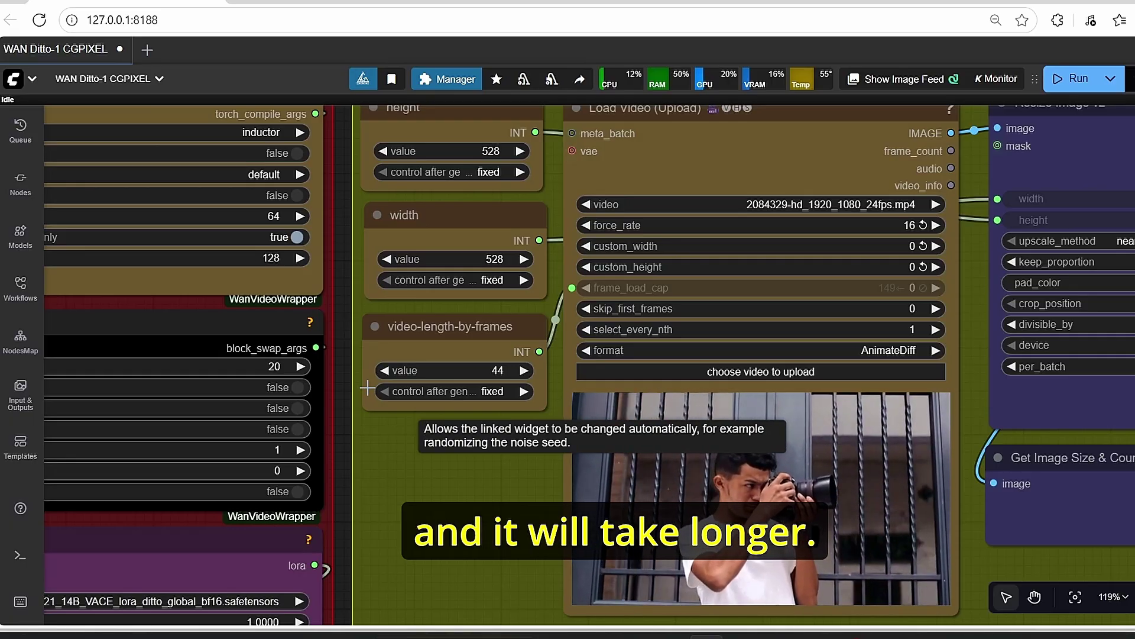
- Review the video-length-by-frames node, opening its value and confirming 44 frames
scroll(424, 366, up, 3)
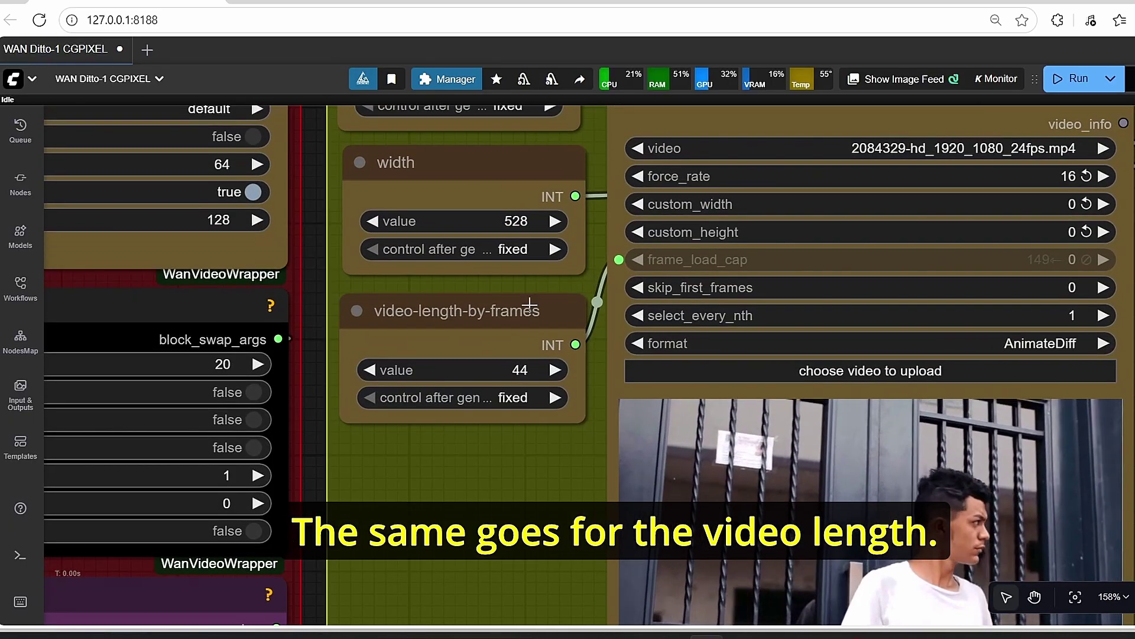
click(473, 370)
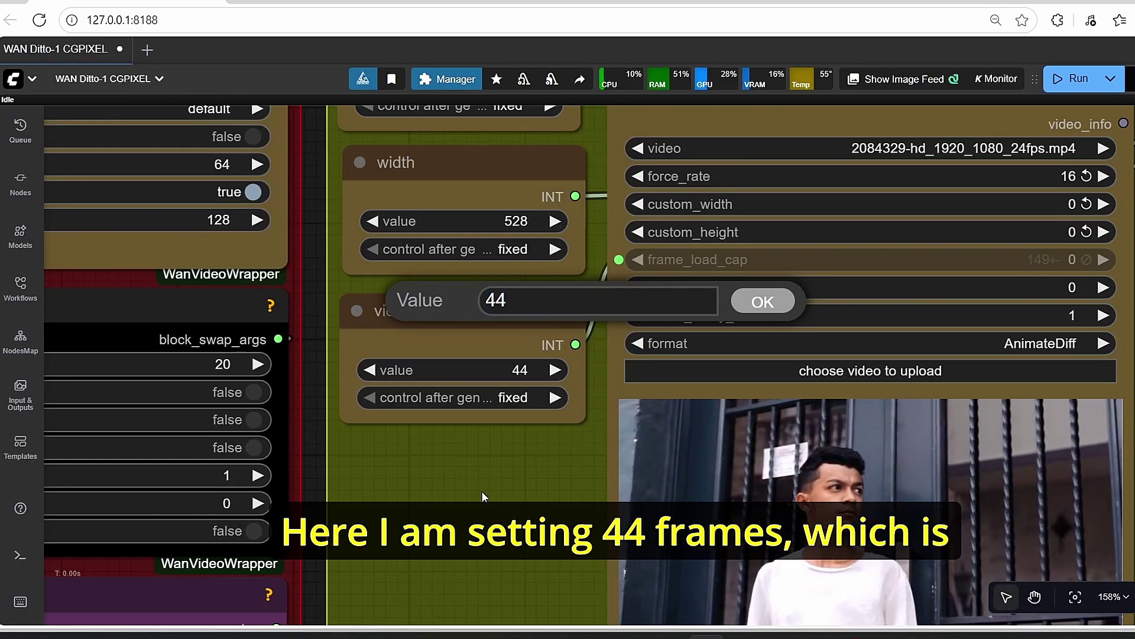
key(Return)
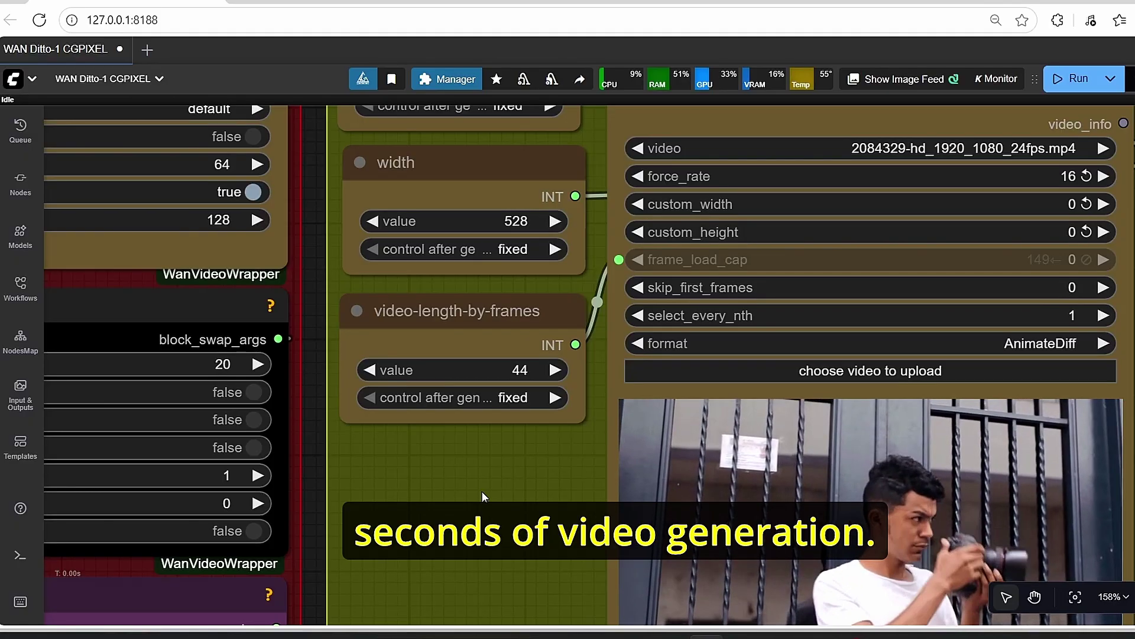
scroll(481, 491, down, 5)
scroll(481, 491, down, 4)
drag(481, 491, 378, 403)
scroll(378, 403, up, 3)
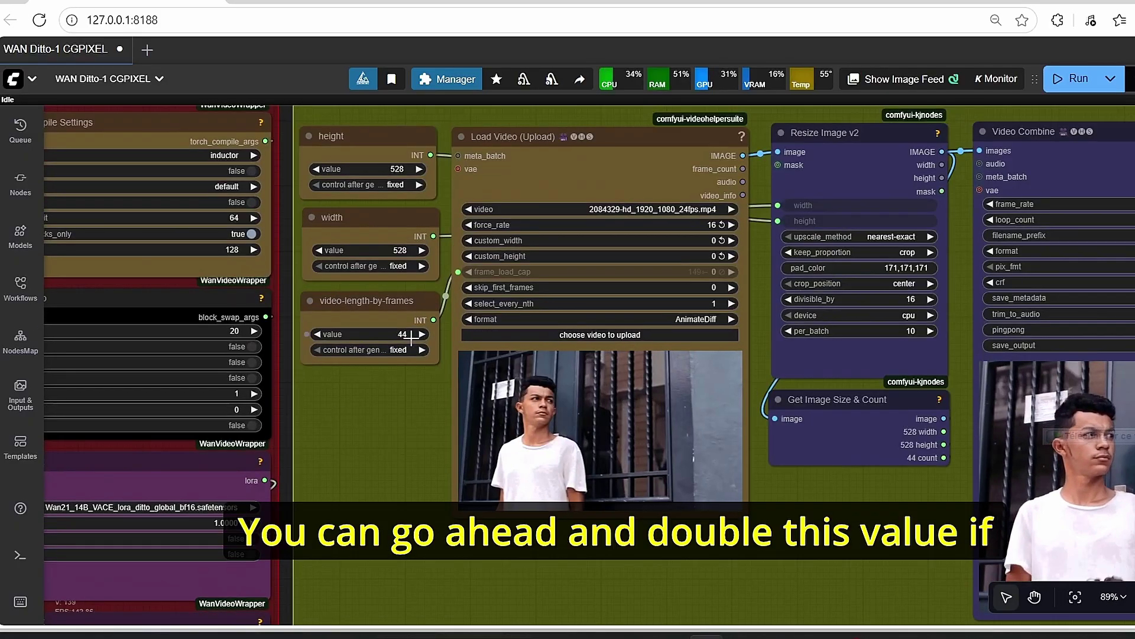
scroll(407, 337, up, 4)
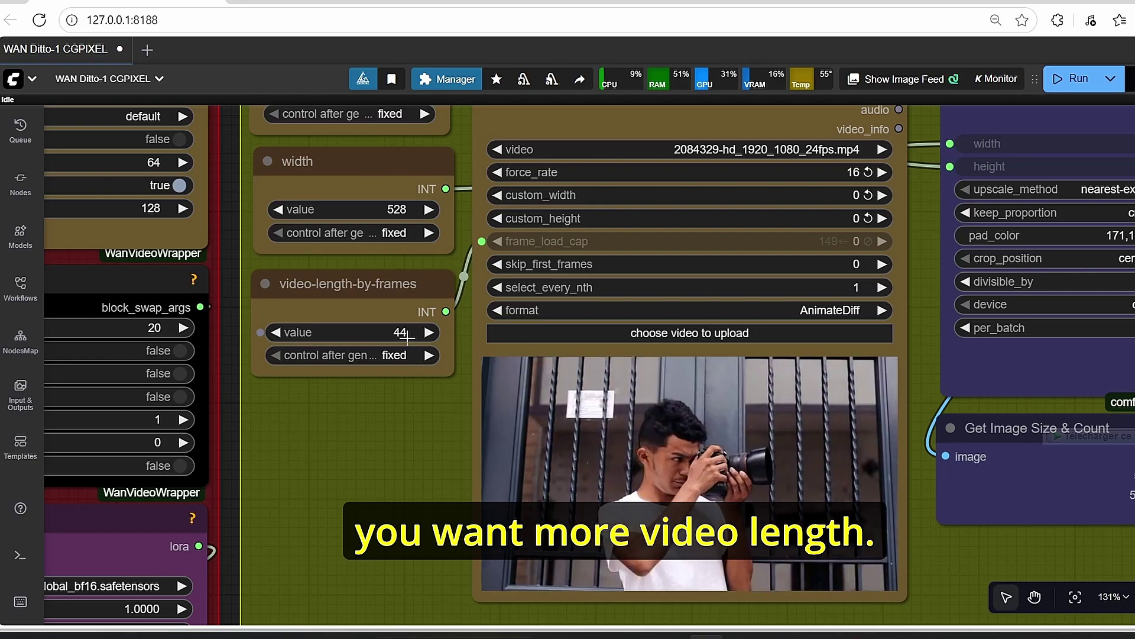
- Examine the Resize Image v2 node and the resized preview in the Input Video group's Video Combine node
scroll(384, 421, down, 4)
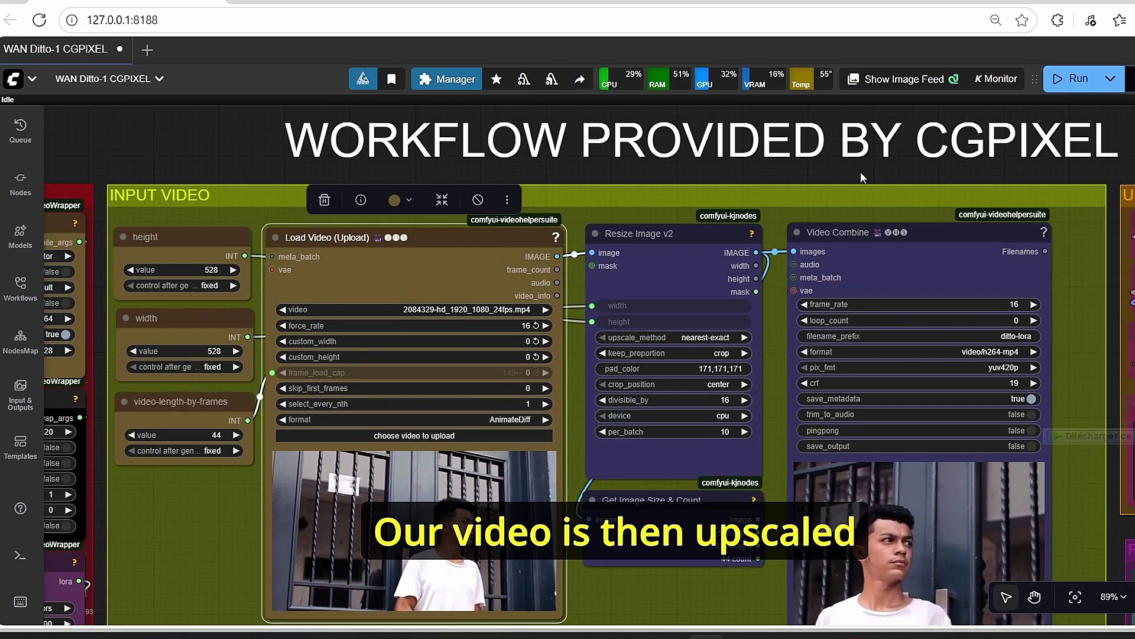
scroll(649, 261, up, 3)
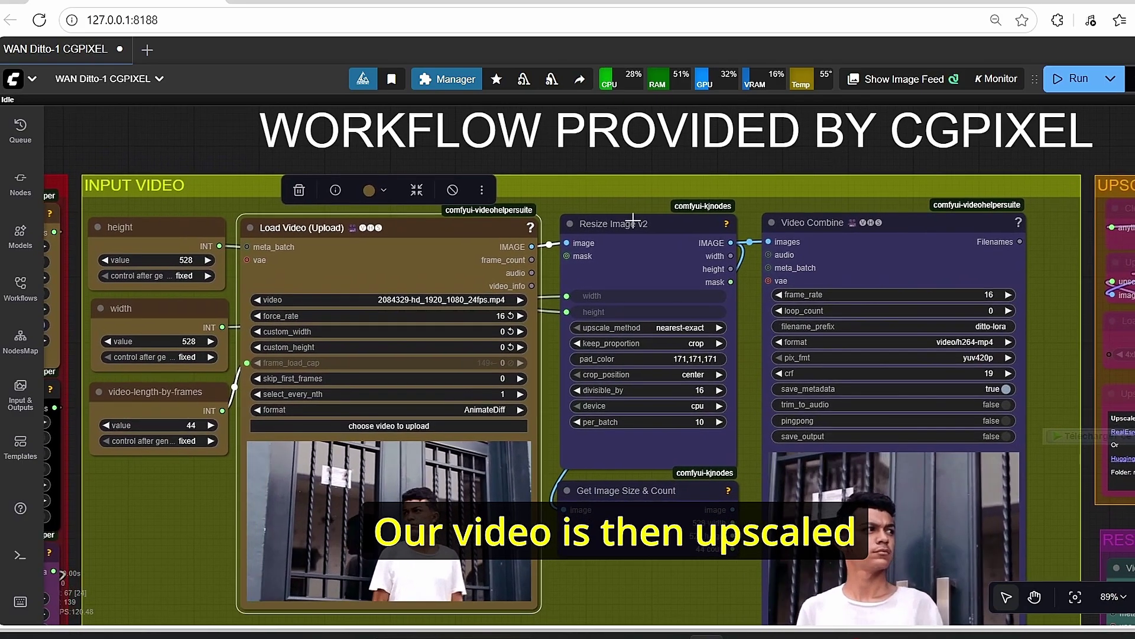
click(648, 261)
scroll(698, 269, down, 1)
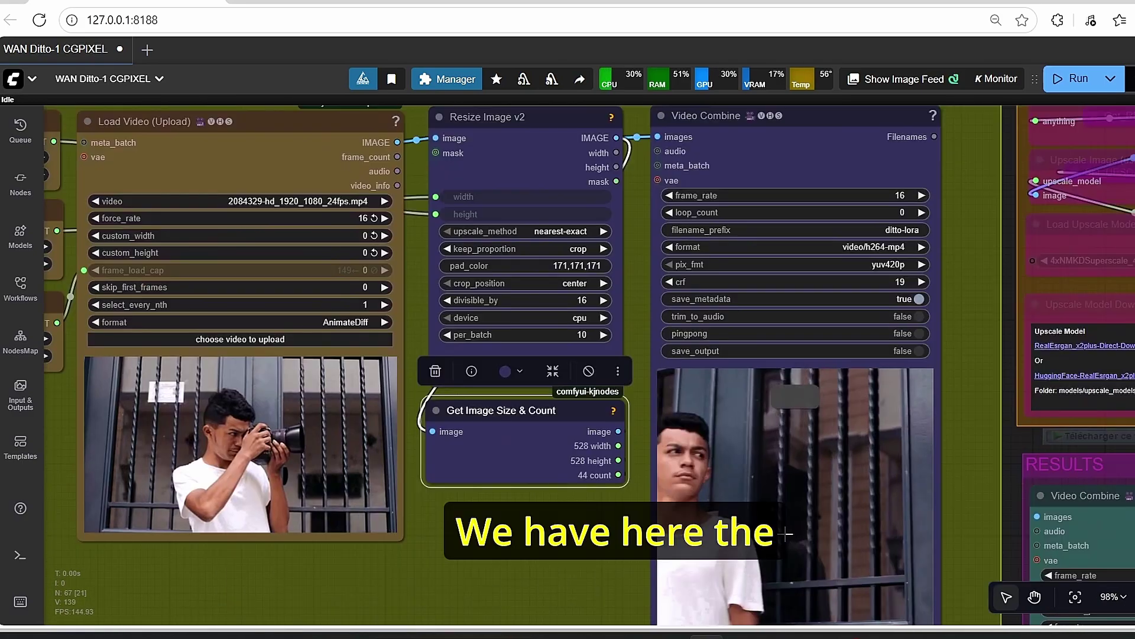
click(800, 519)
scroll(799, 519, down, 2)
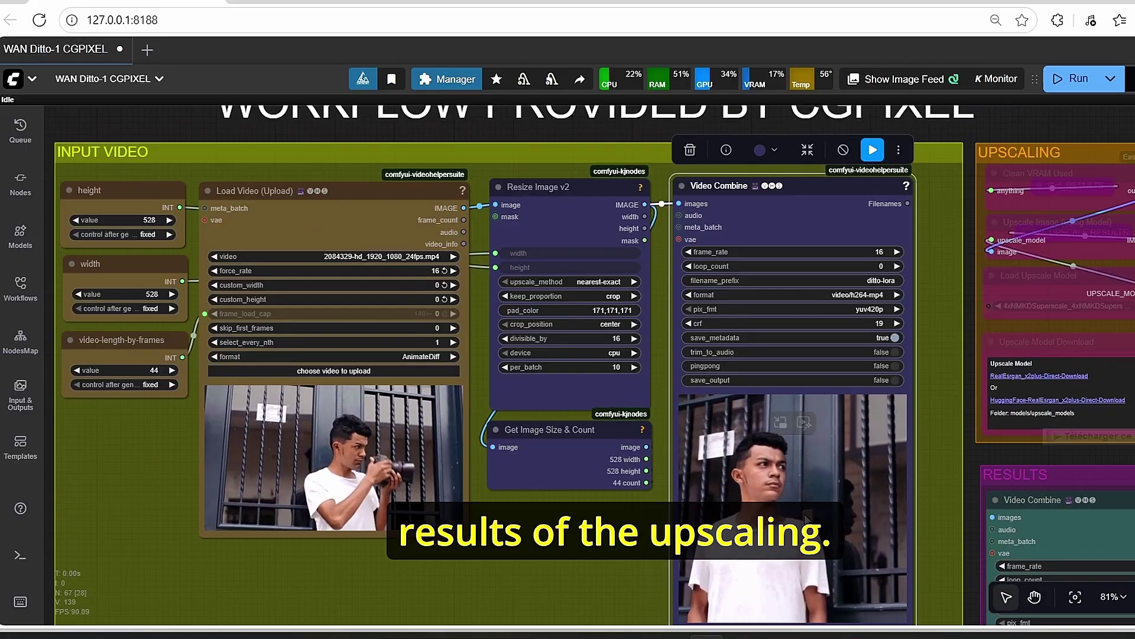
- Inspect the Get Image Size & Count node and its image, width, height and count outputs
click(547, 457)
scroll(547, 456, up, 9)
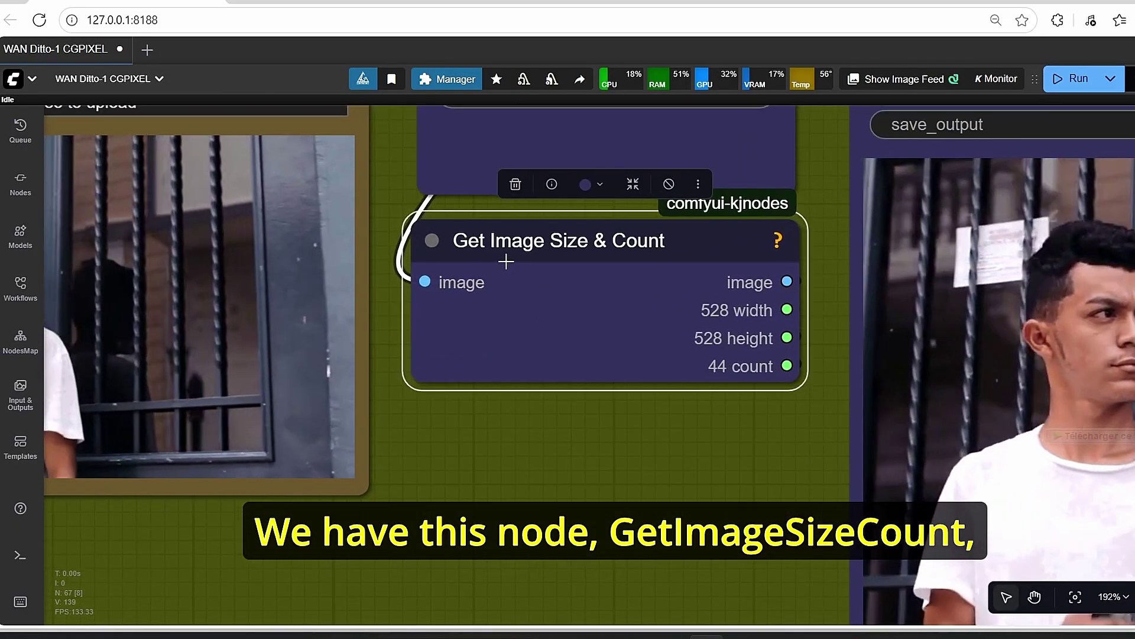
scroll(597, 267, down, 1)
click(622, 448)
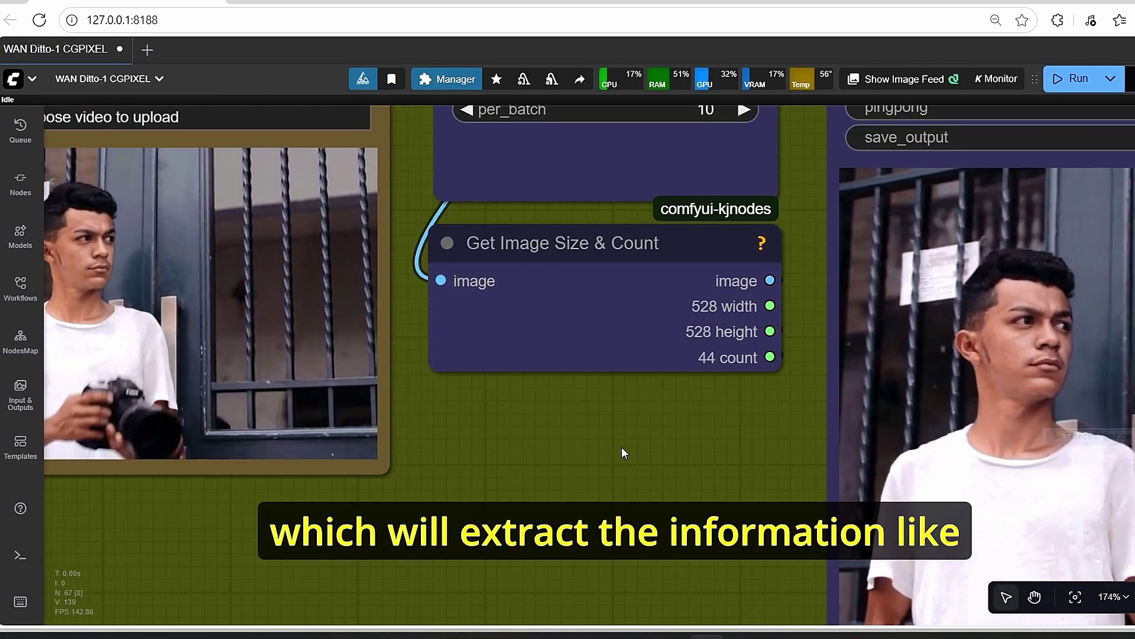
scroll(622, 448, down, 2)
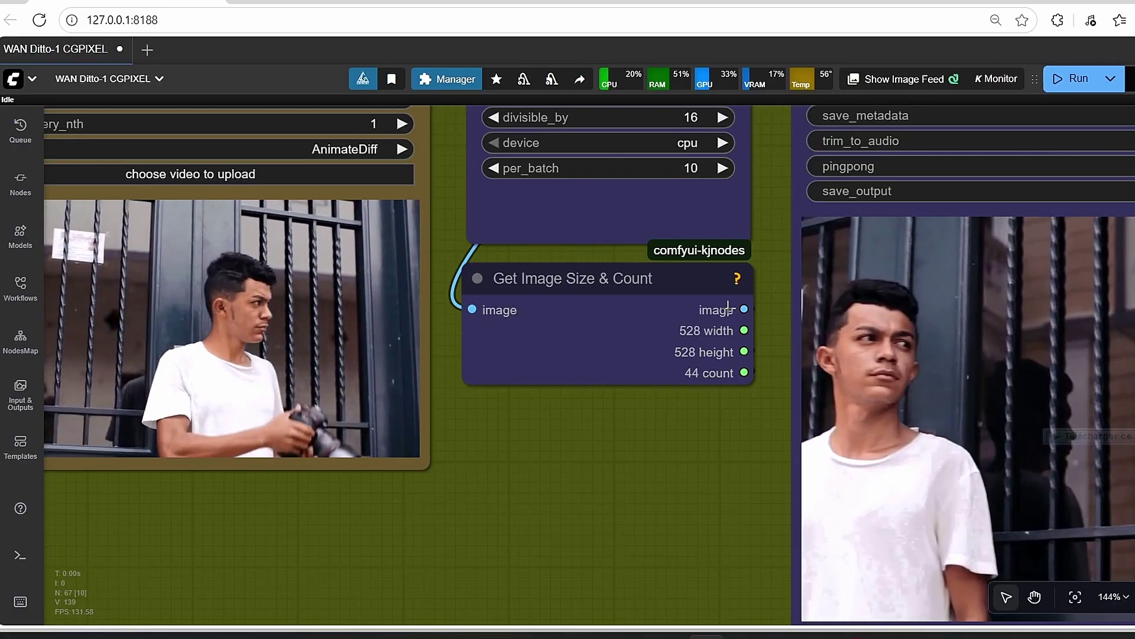
click(615, 320)
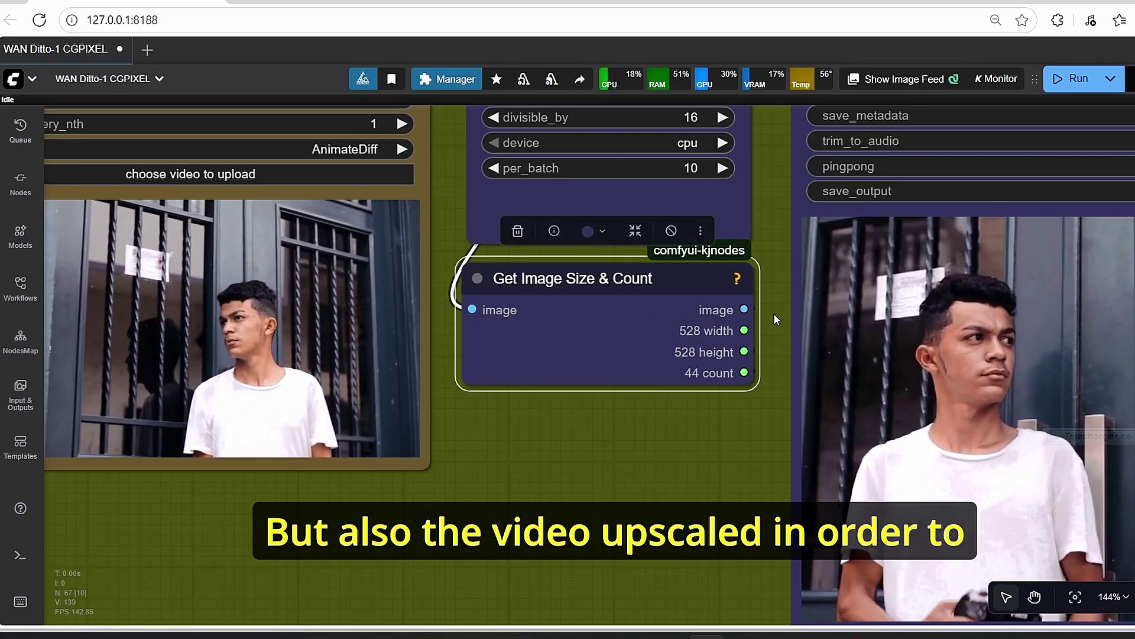
- Go to the Sampling group and examine the inputs of the WanVideo Model Loader node
scroll(757, 346, down, 7)
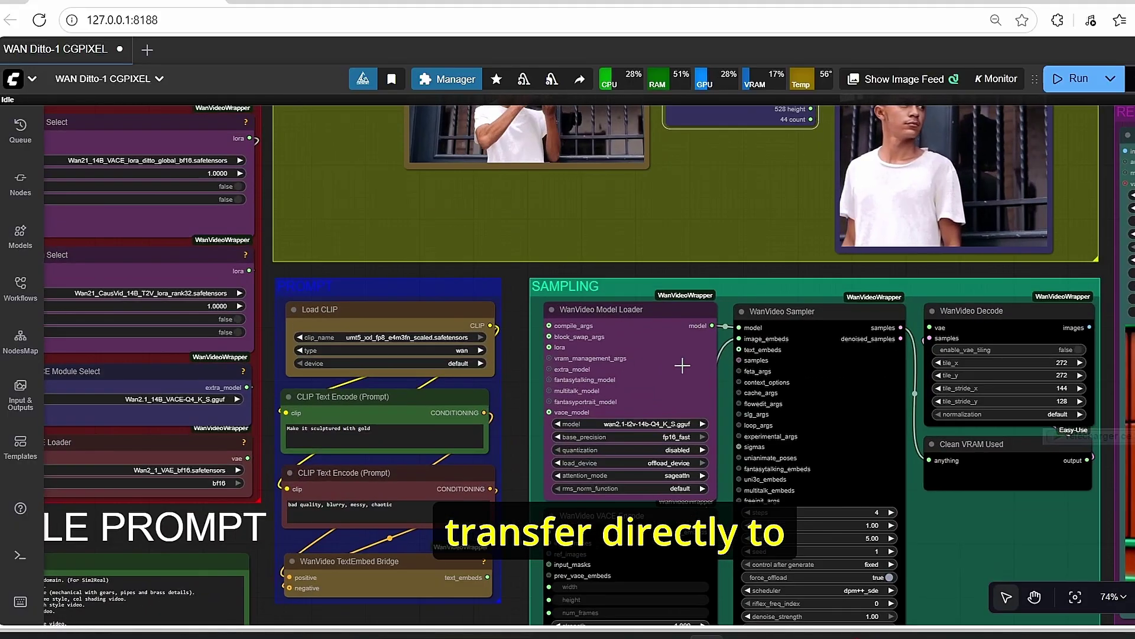
click(682, 366)
scroll(508, 357, up, 5)
click(530, 311)
scroll(516, 321, down, 2)
drag(517, 321, 462, 251)
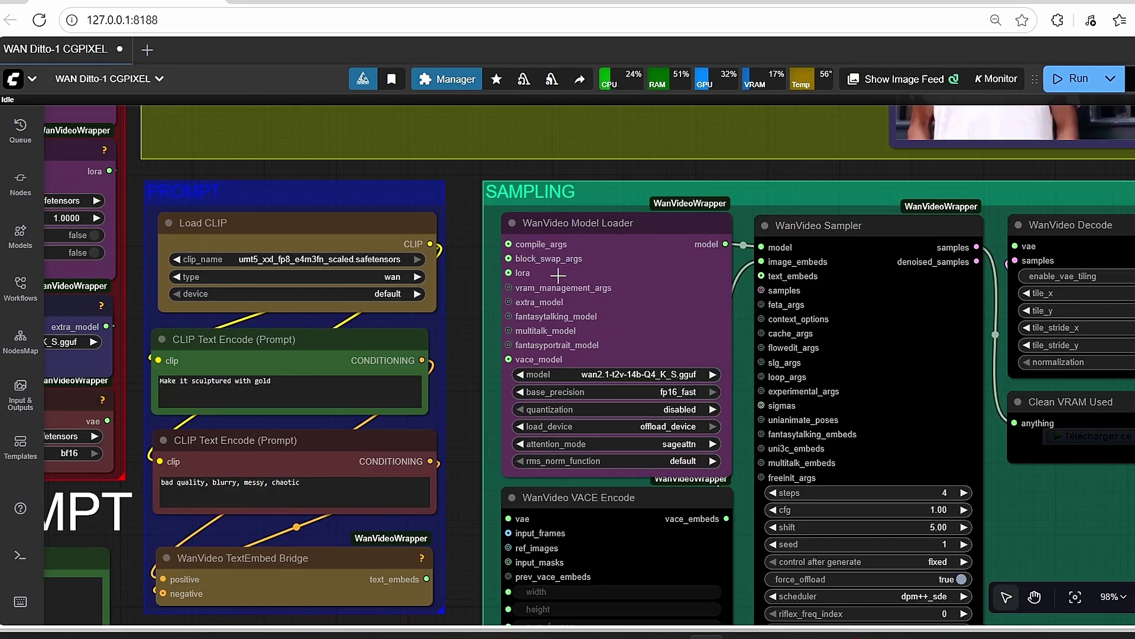
scroll(662, 246, up, 4)
click(630, 299)
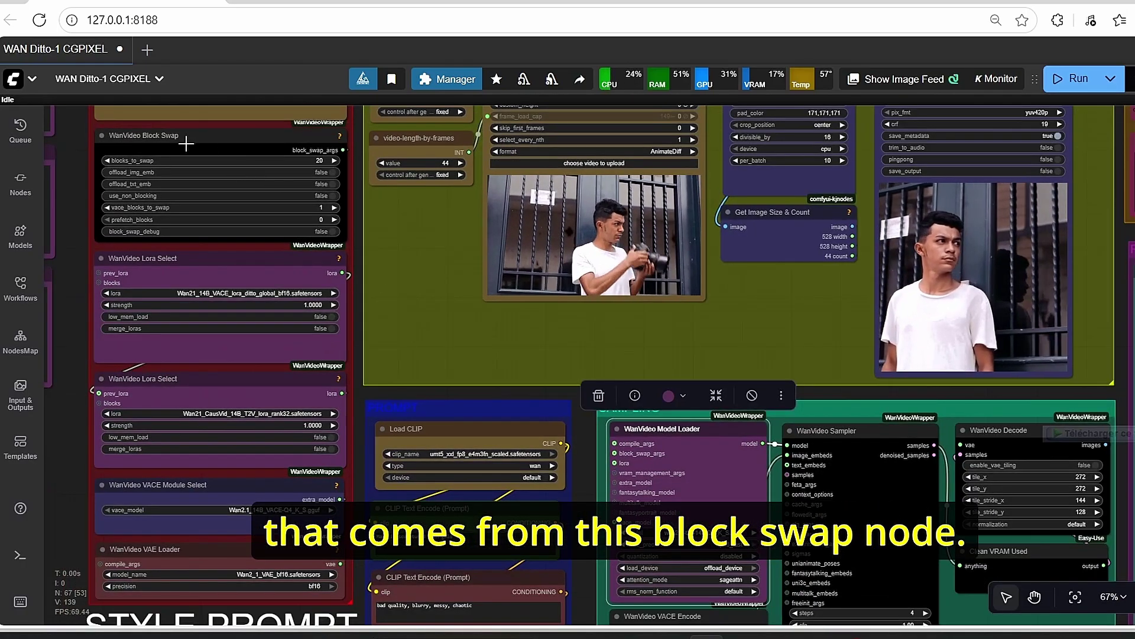
- Trace the Model Loader's block_swap_args and lora inputs to the Block Swap and Lora Select nodes in the Models group
click(236, 145)
drag(586, 492, 492, 359)
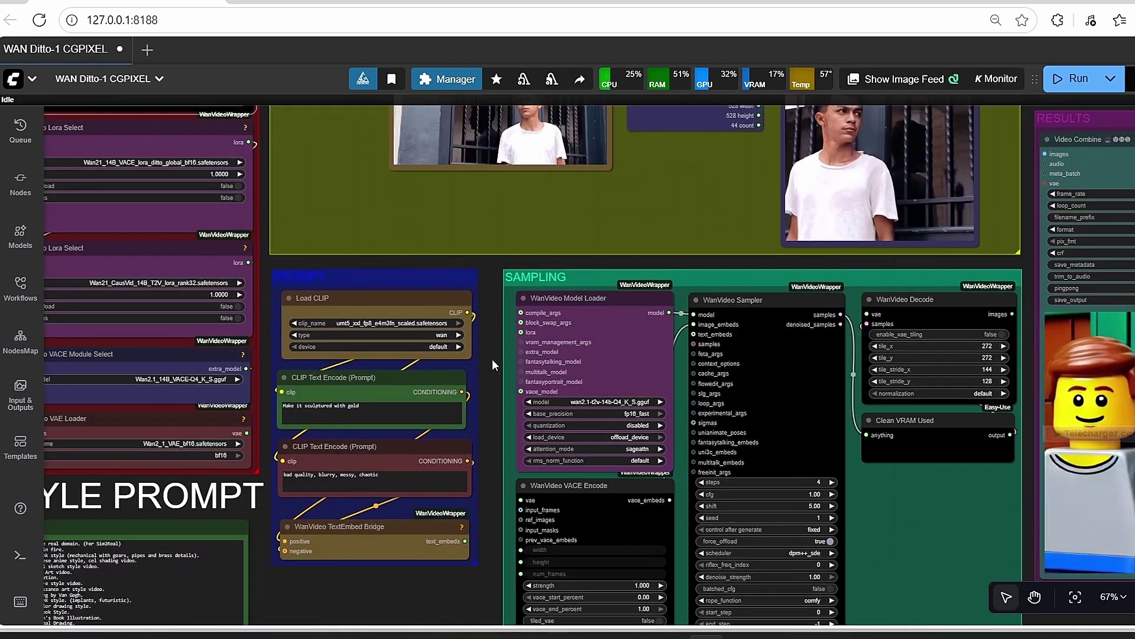
scroll(492, 360, up, 8)
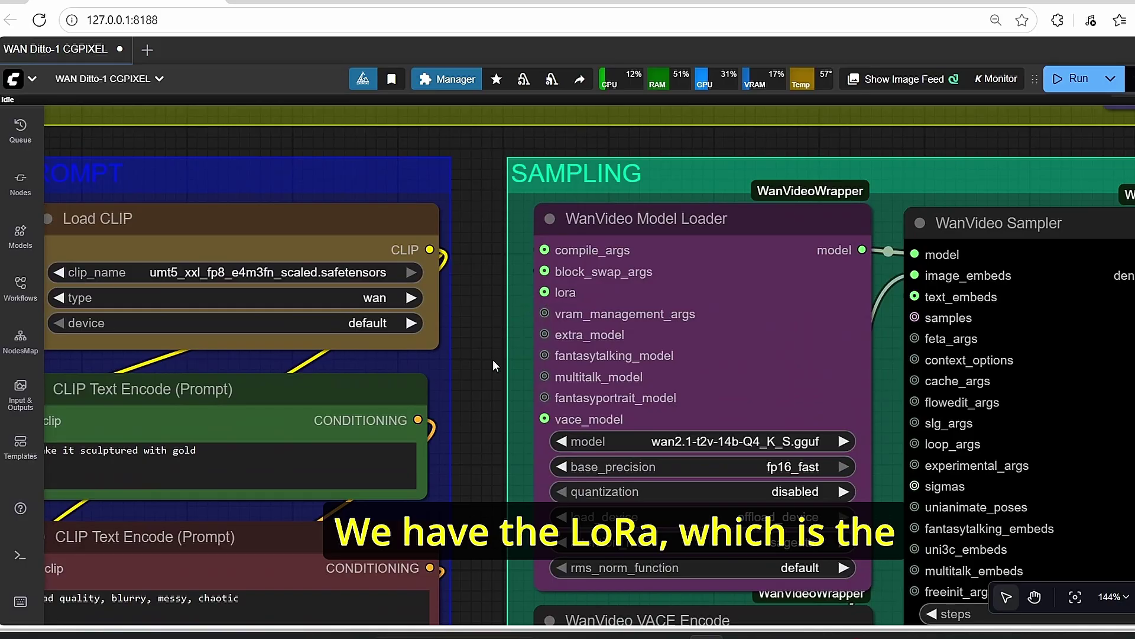
scroll(492, 370, down, 7)
drag(487, 384, 711, 415)
scroll(315, 319, up, 1)
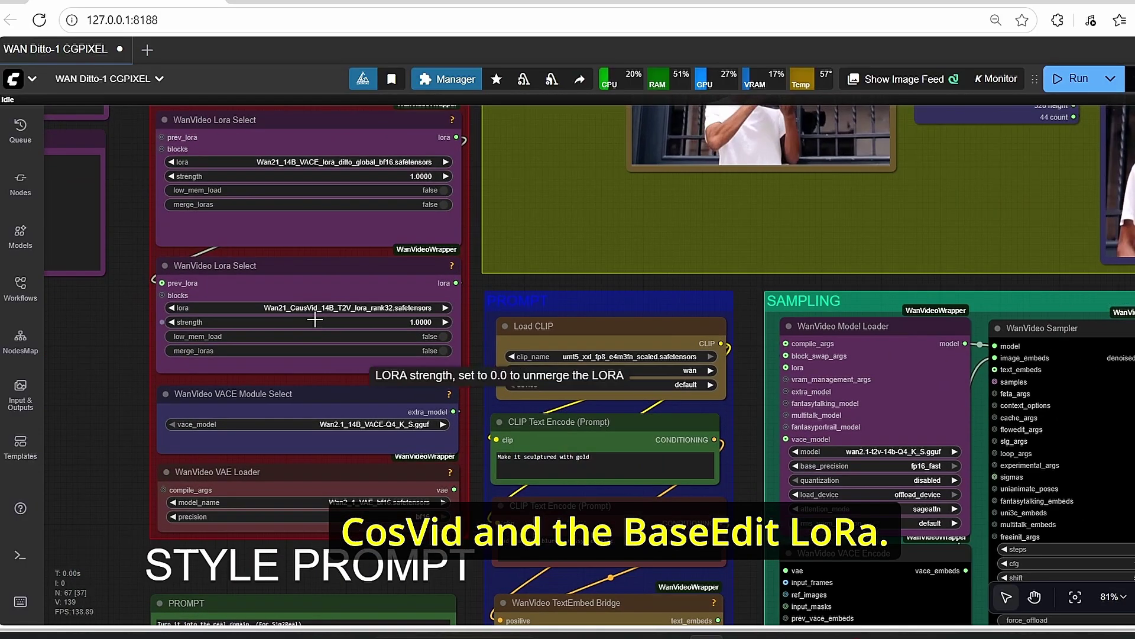
drag(689, 412, 422, 329)
- Check the WanVideo Model Loader's base model setting and its optional inputs such as vram_management_args
scroll(527, 368, up, 4)
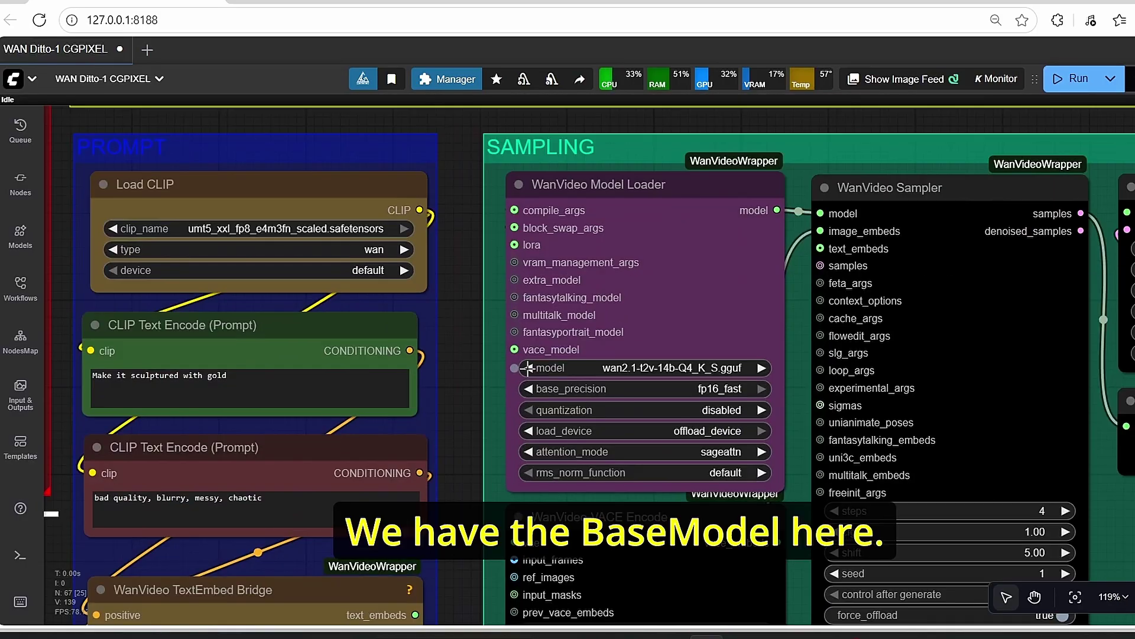
drag(479, 465, 473, 401)
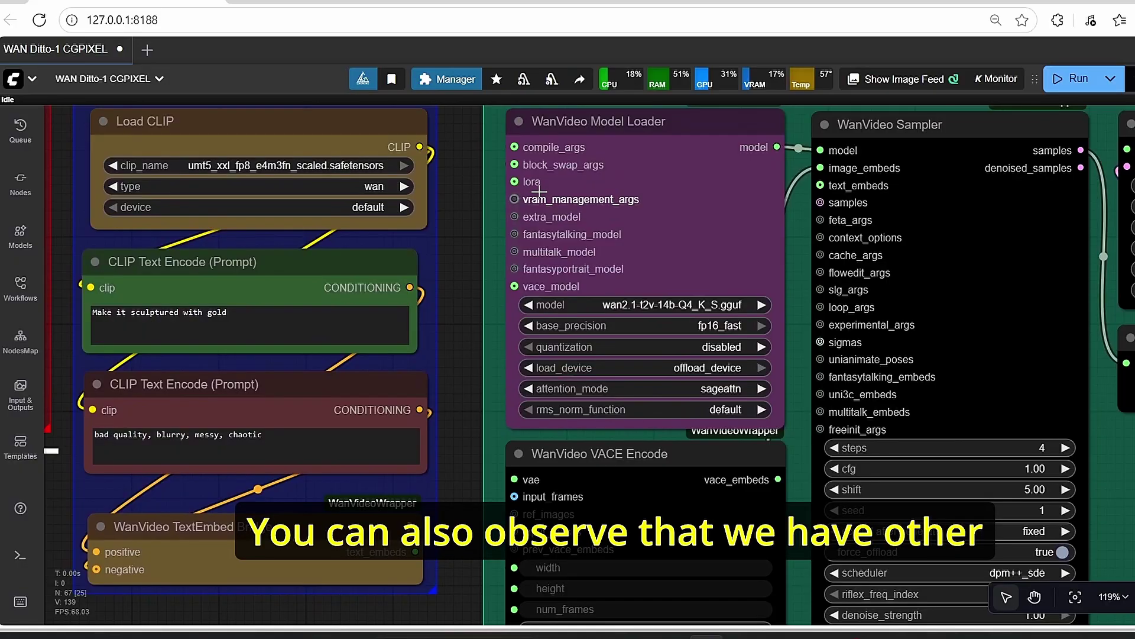
scroll(539, 217, up, 4)
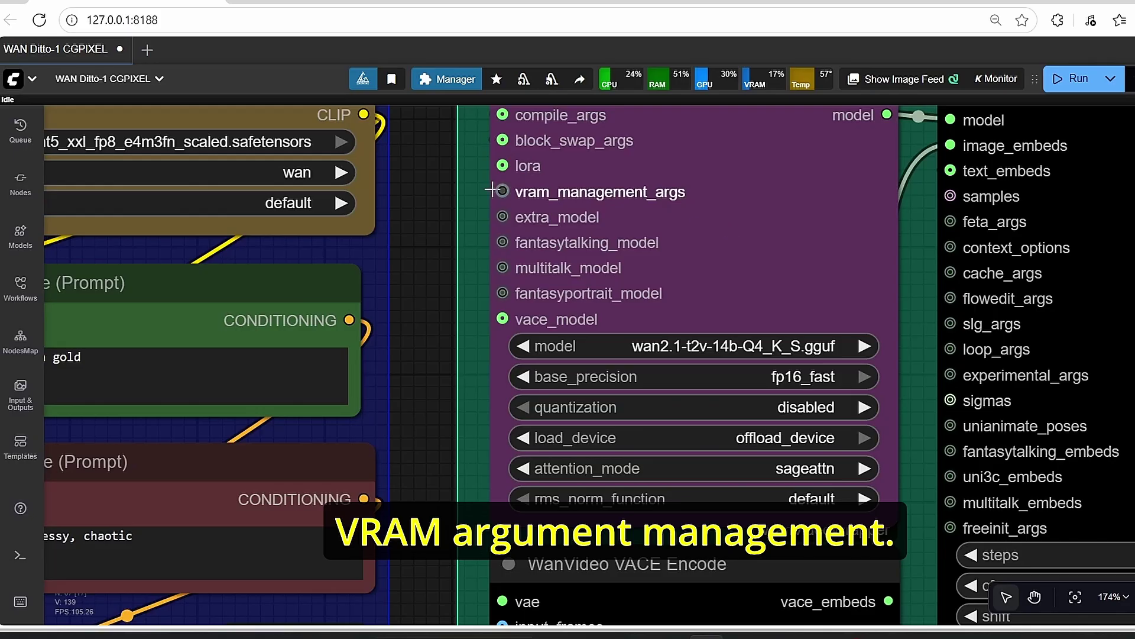
- Go from the WanVideo Model Loader to the WAN MODELS note and review the download links for the Wan 2.1 base model
scroll(490, 285, down, 4)
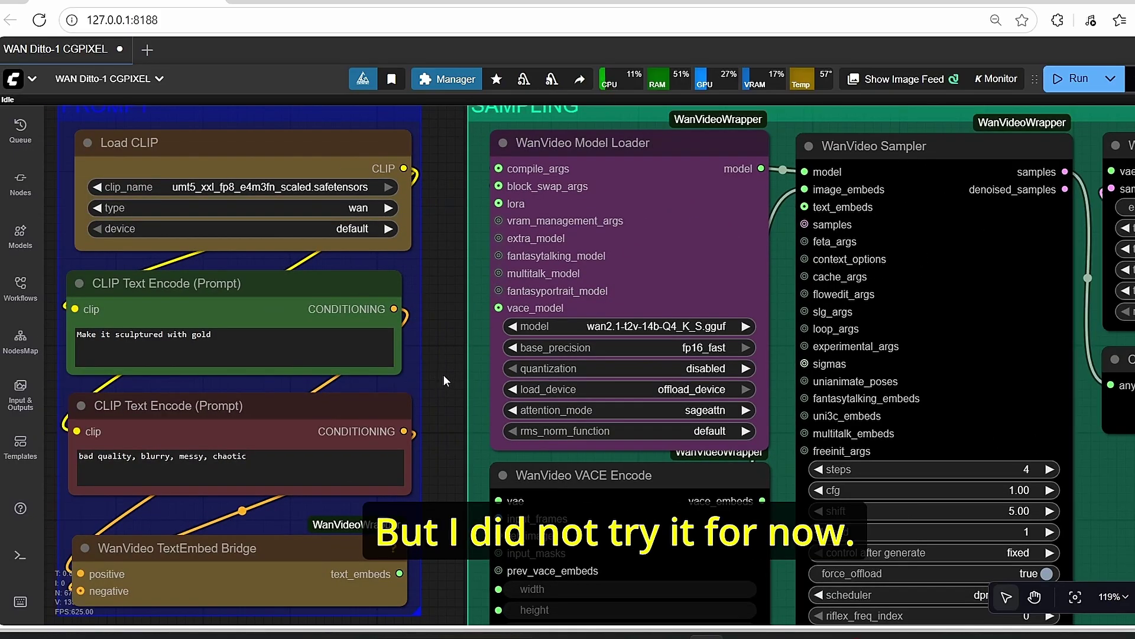
scroll(625, 283, up, 2)
scroll(626, 283, up, 1)
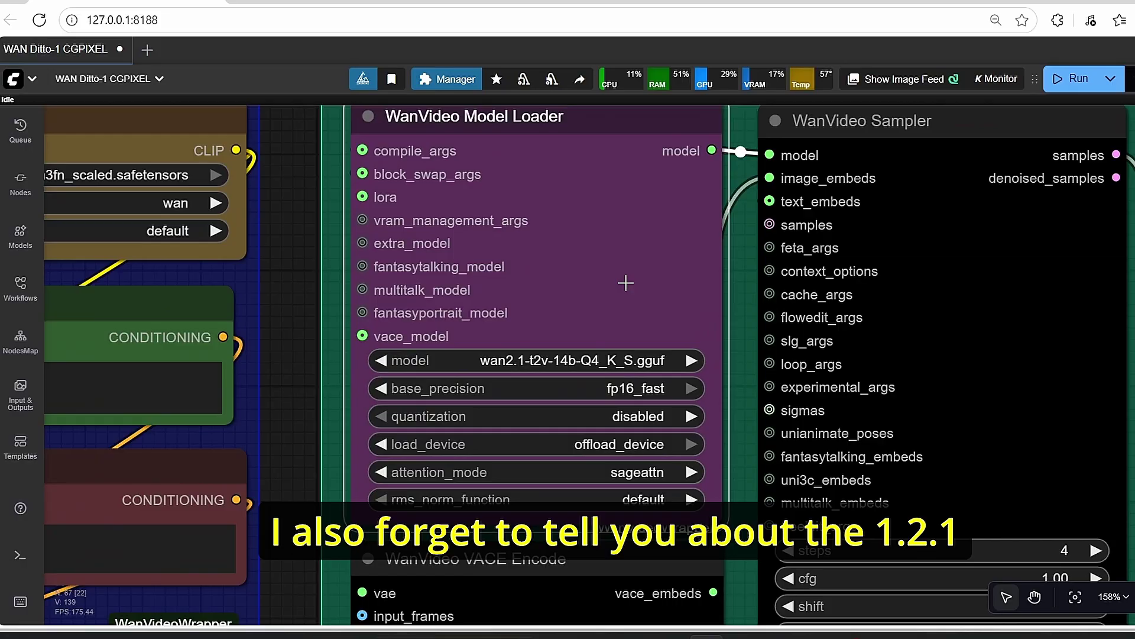
scroll(625, 283, down, 1)
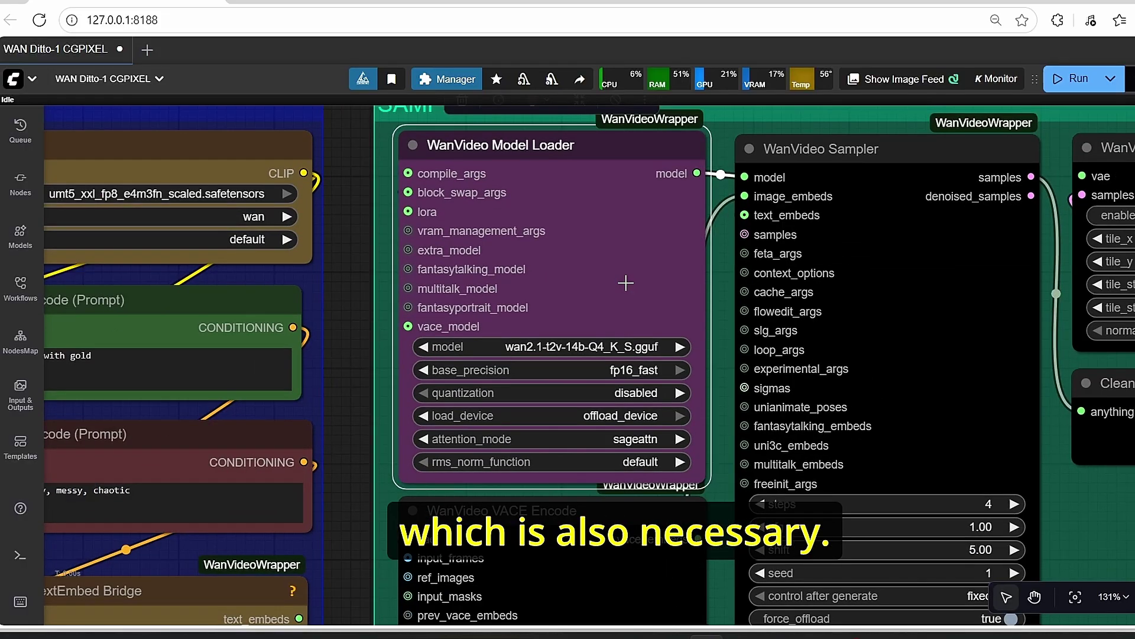
scroll(395, 323, down, 4)
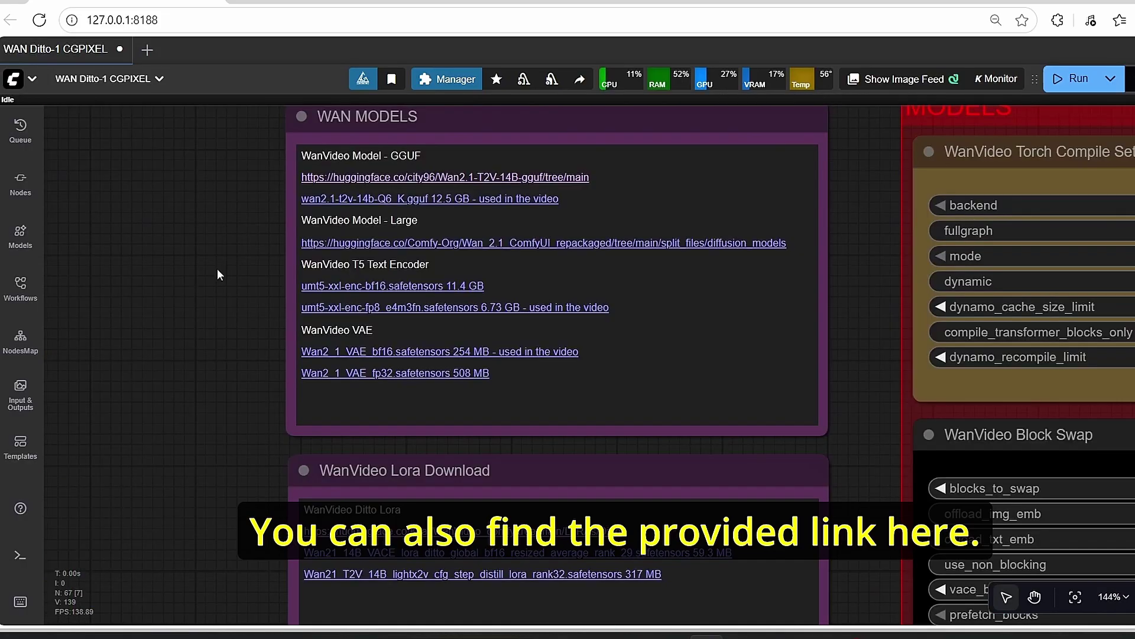
scroll(289, 303, up, 4)
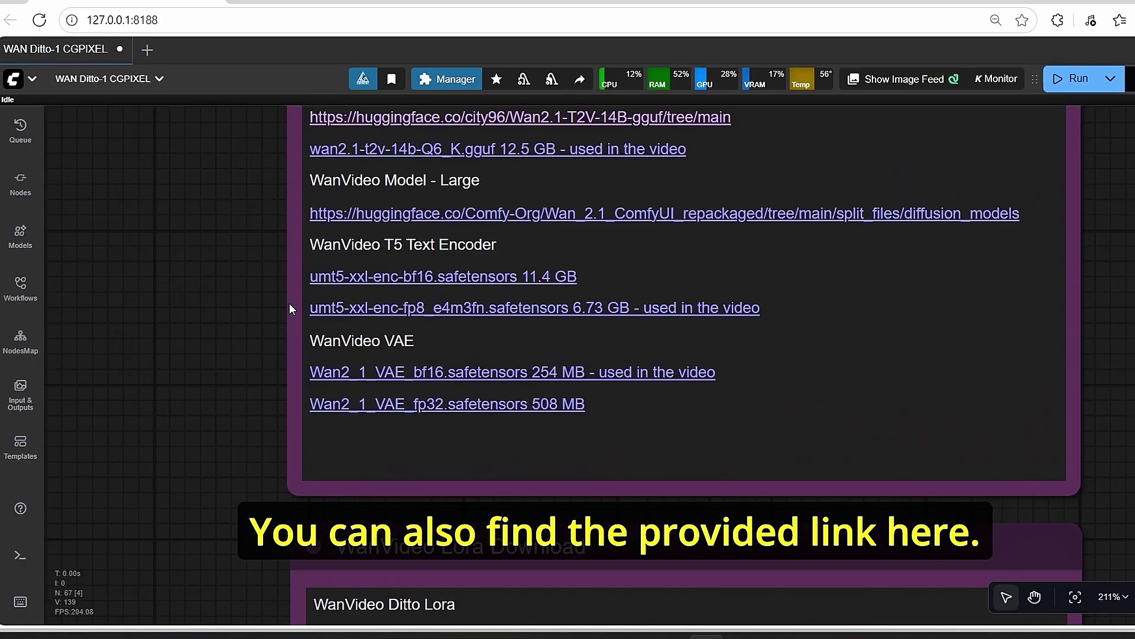
scroll(299, 292, down, 3)
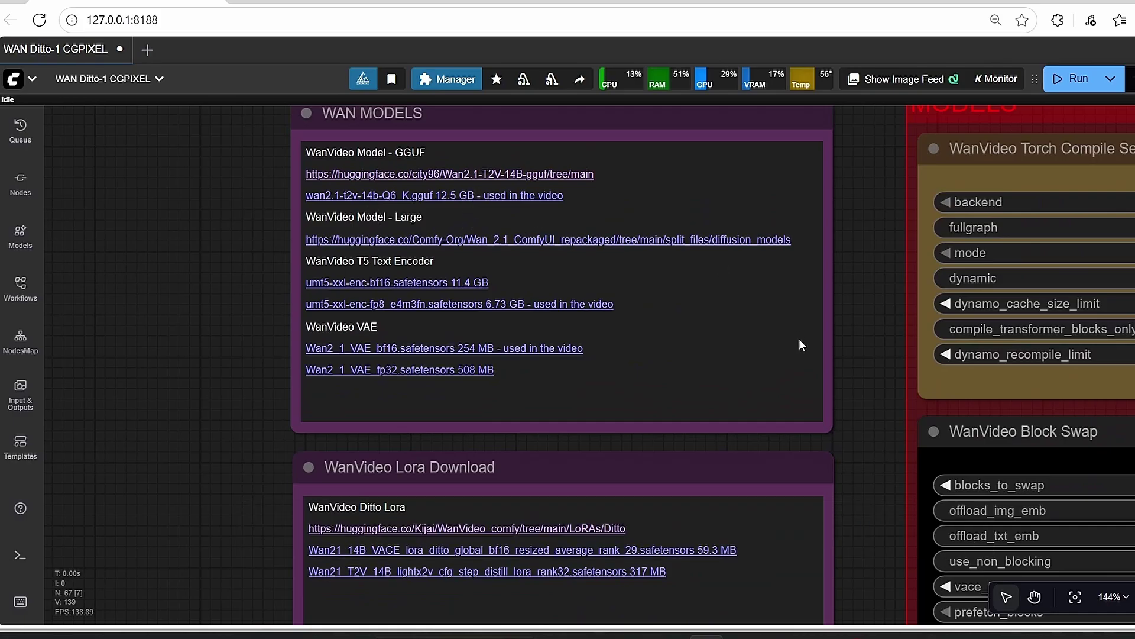
- Return to the WanVideo Model Loader in the Sampling group and check its model and base_precision settings
drag(877, 448, 549, 272)
scroll(549, 271, down, 9)
drag(542, 313, 242, 131)
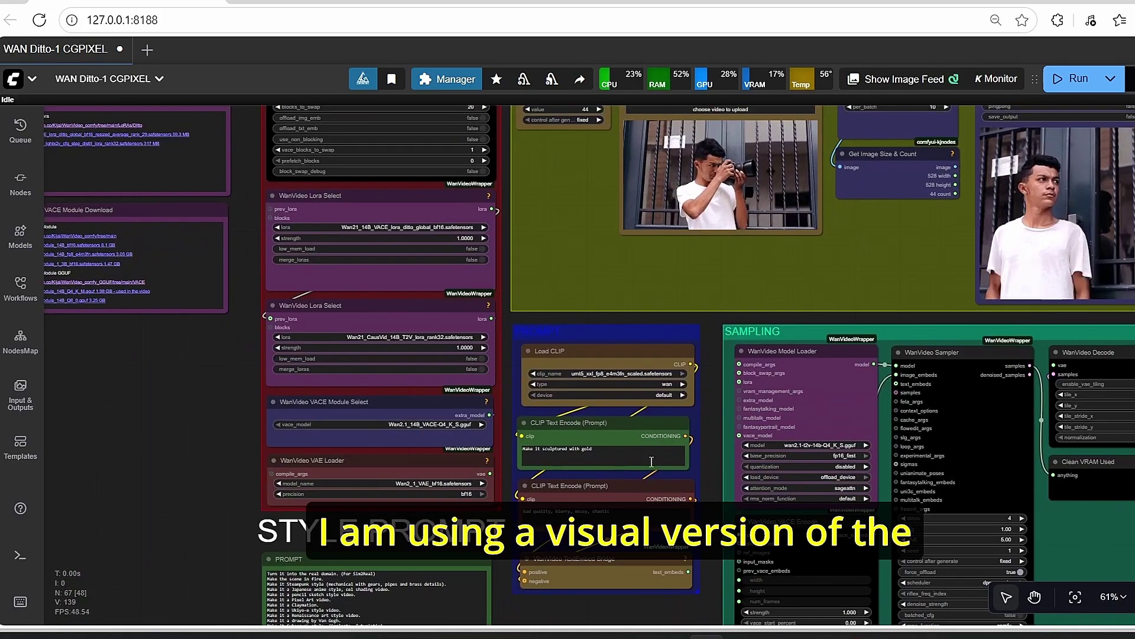
scroll(688, 429, up, 5)
drag(739, 435, 542, 338)
scroll(550, 342, up, 4)
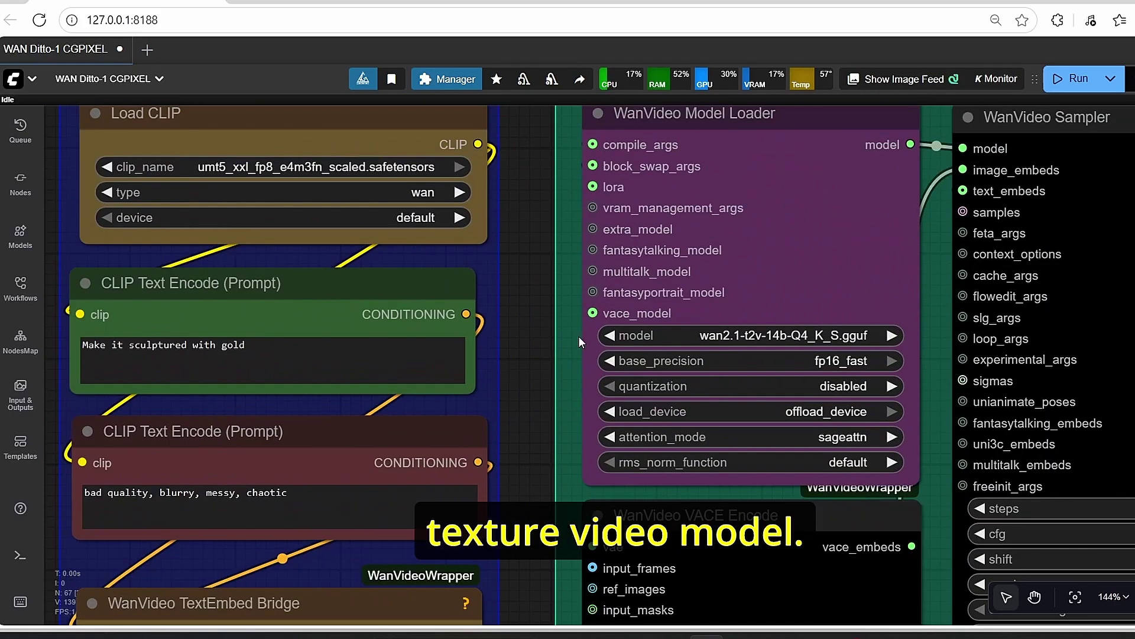
scroll(793, 360, up, 2)
scroll(801, 333, down, 5)
scroll(801, 333, up, 4)
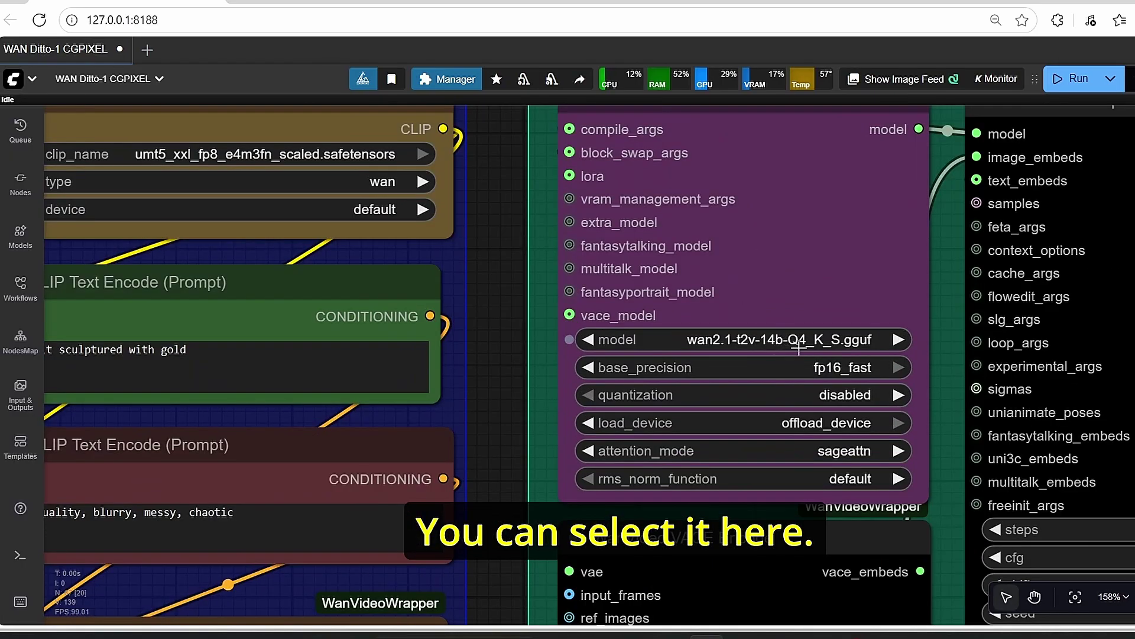
scroll(483, 378, down, 2)
scroll(600, 306, up, 3)
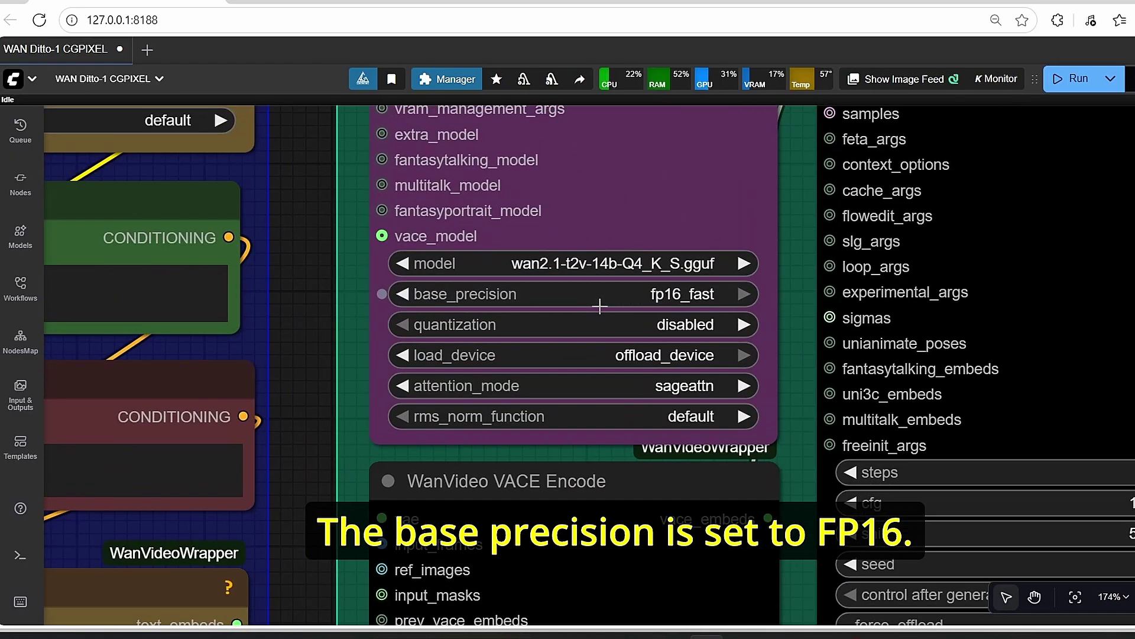
- View the Model Loader's quantization options and check its load_device and attention_mode settings
click(718, 326)
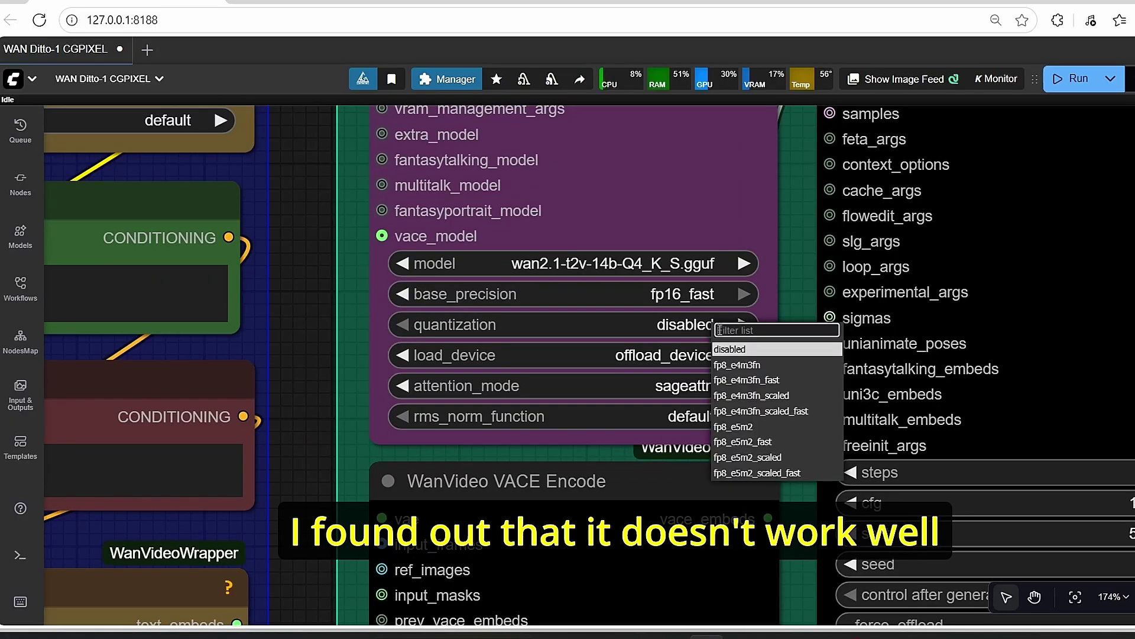
scroll(379, 556, up, 3)
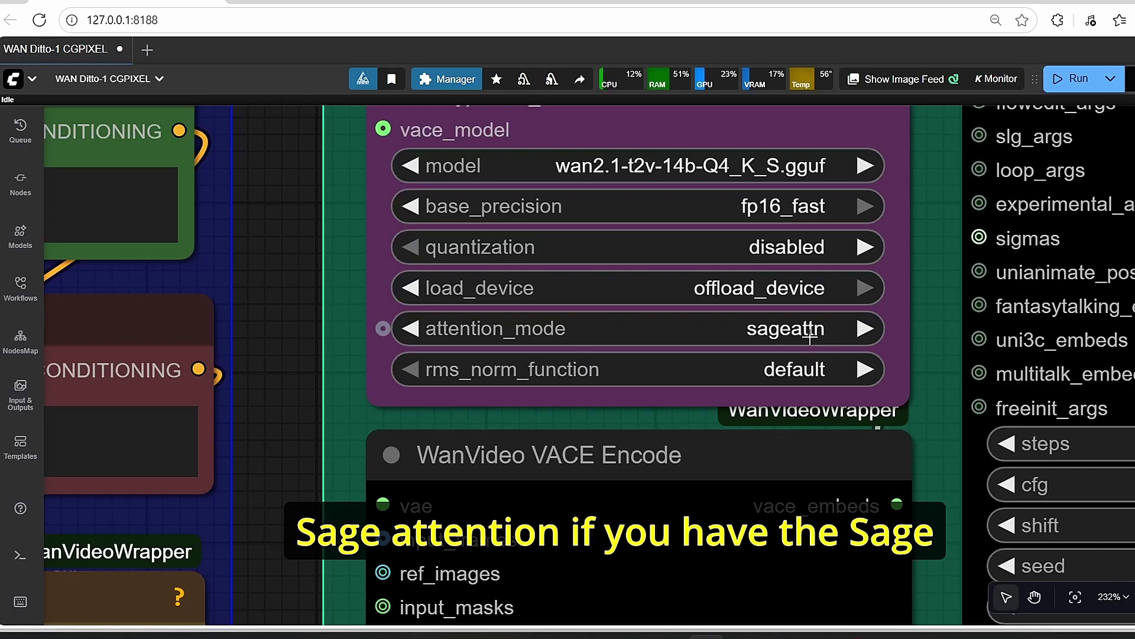
scroll(810, 331, down, 5)
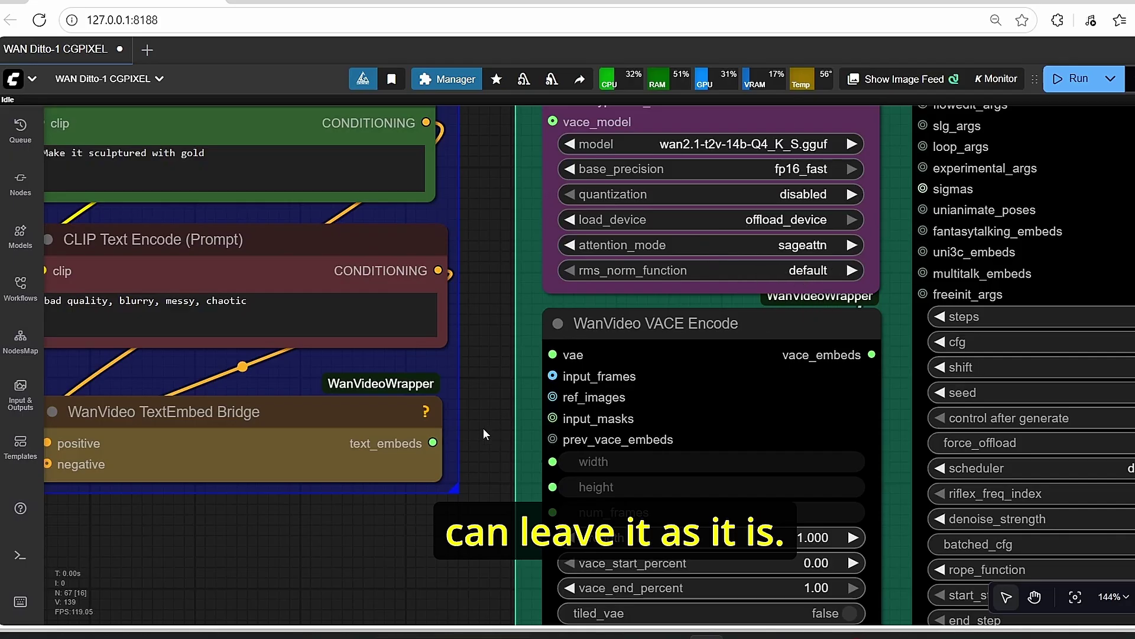
- Select the WanVideo Sampler node and examine its steps, cfg and shift settings
scroll(484, 432, down, 8)
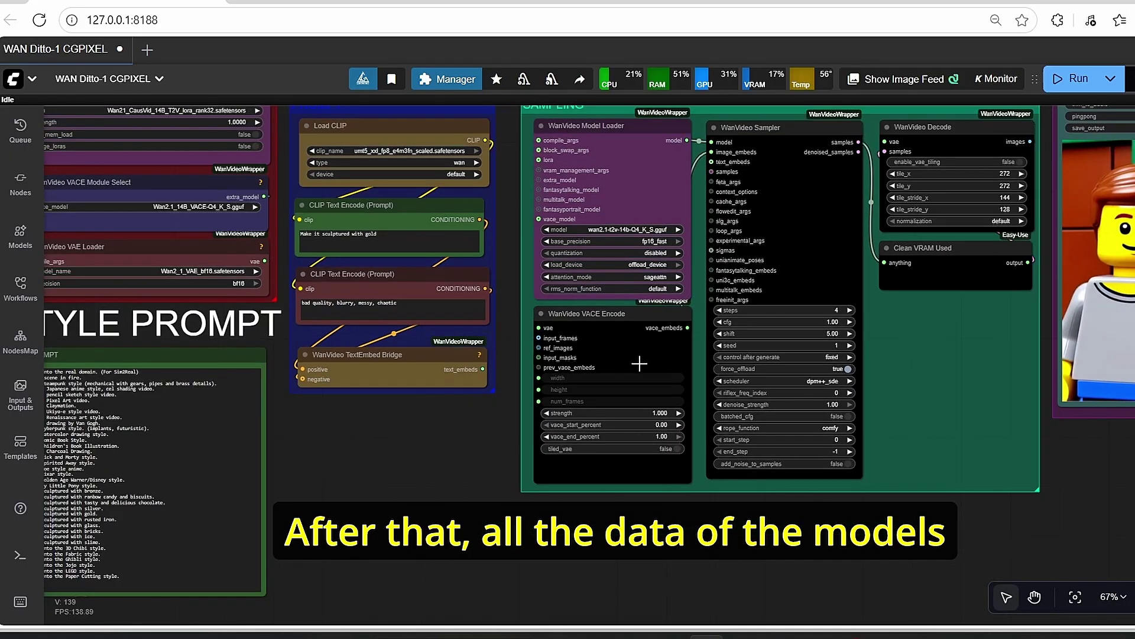
scroll(601, 291, up, 4)
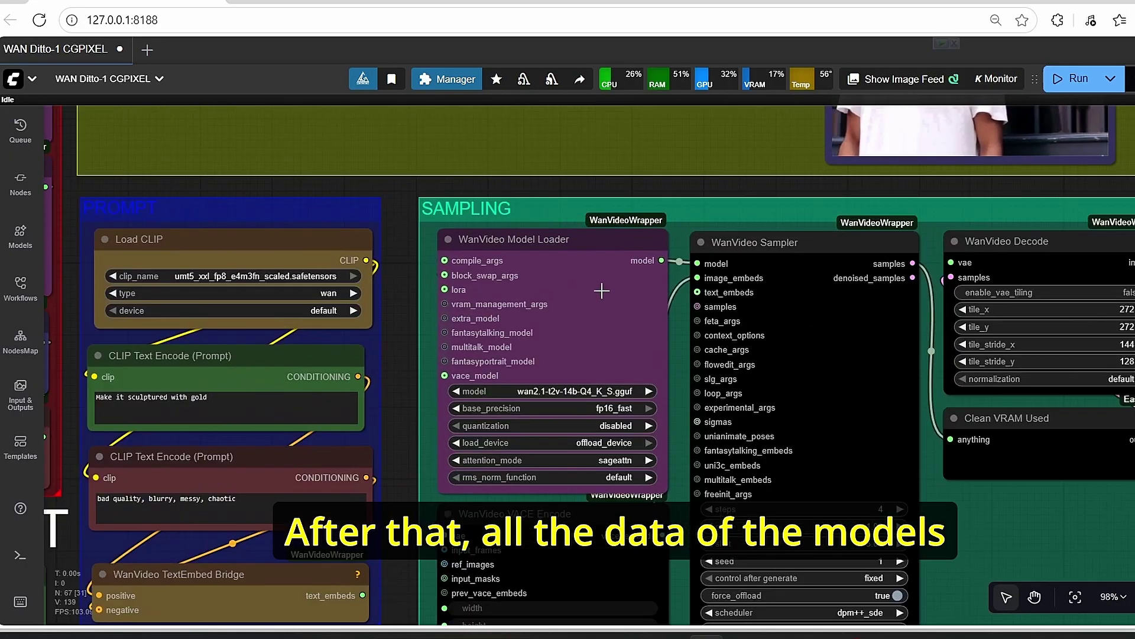
click(821, 266)
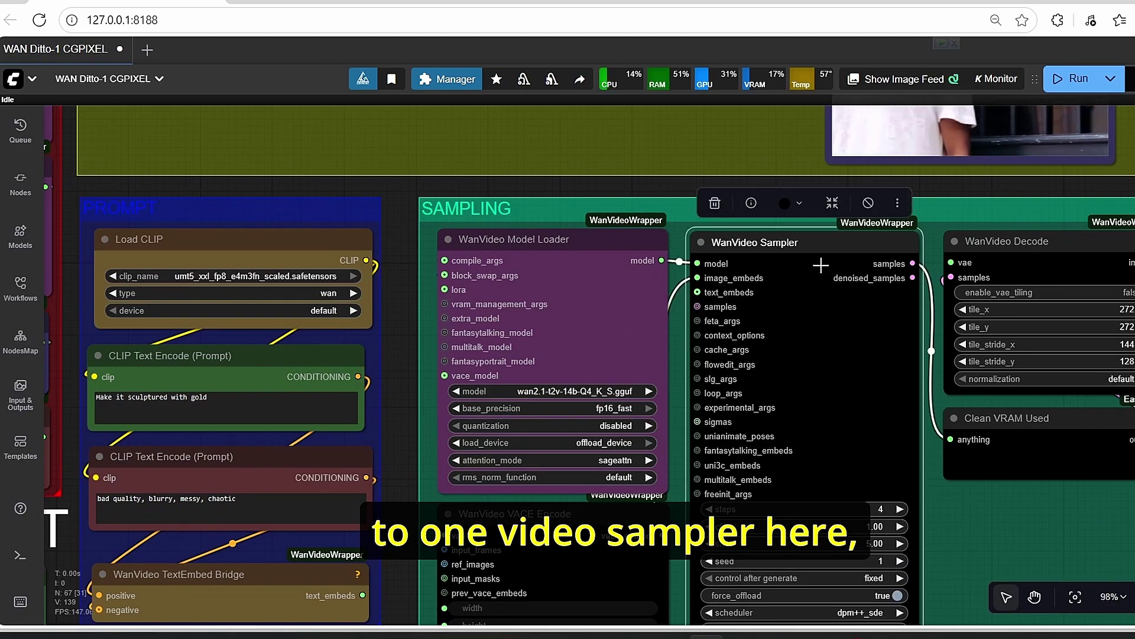
scroll(843, 401, up, 2)
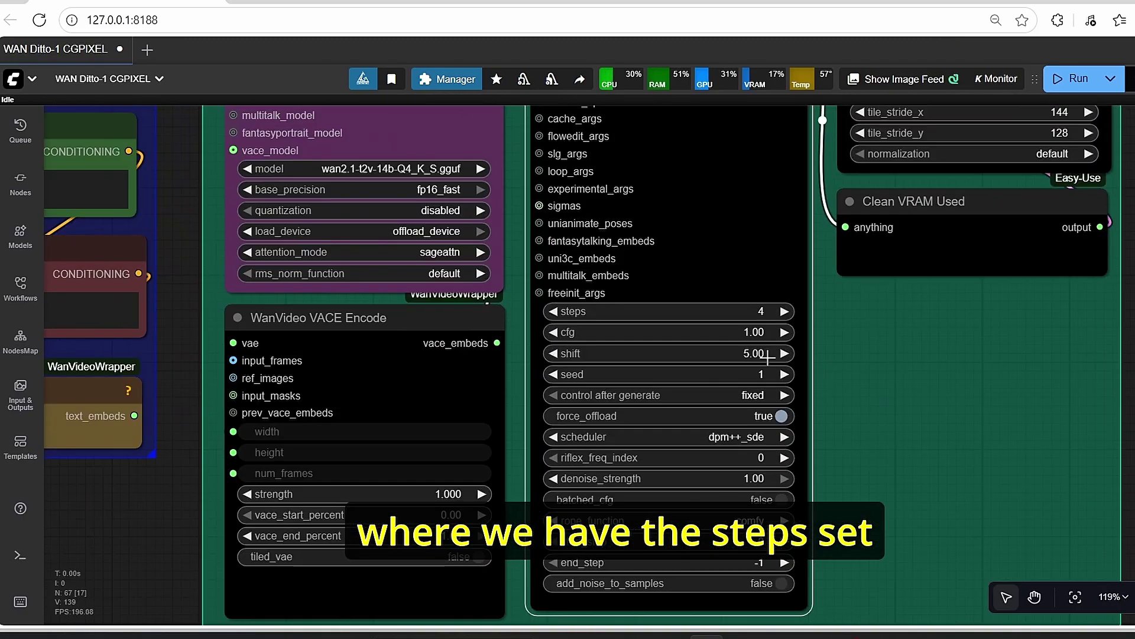
scroll(767, 356, up, 3)
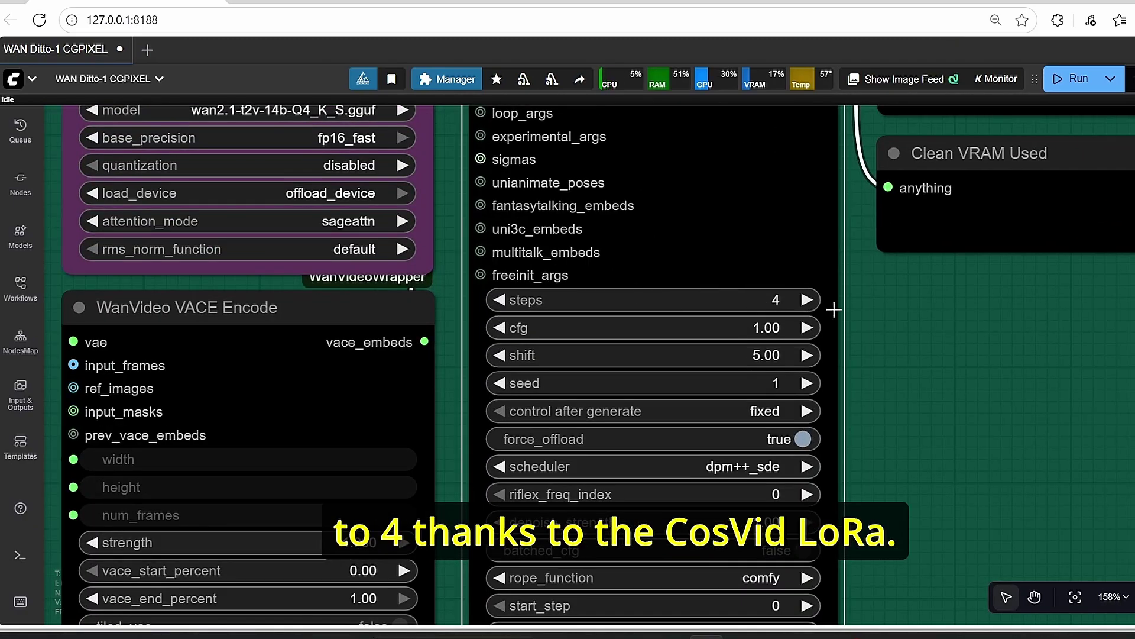
scroll(834, 310, down, 2)
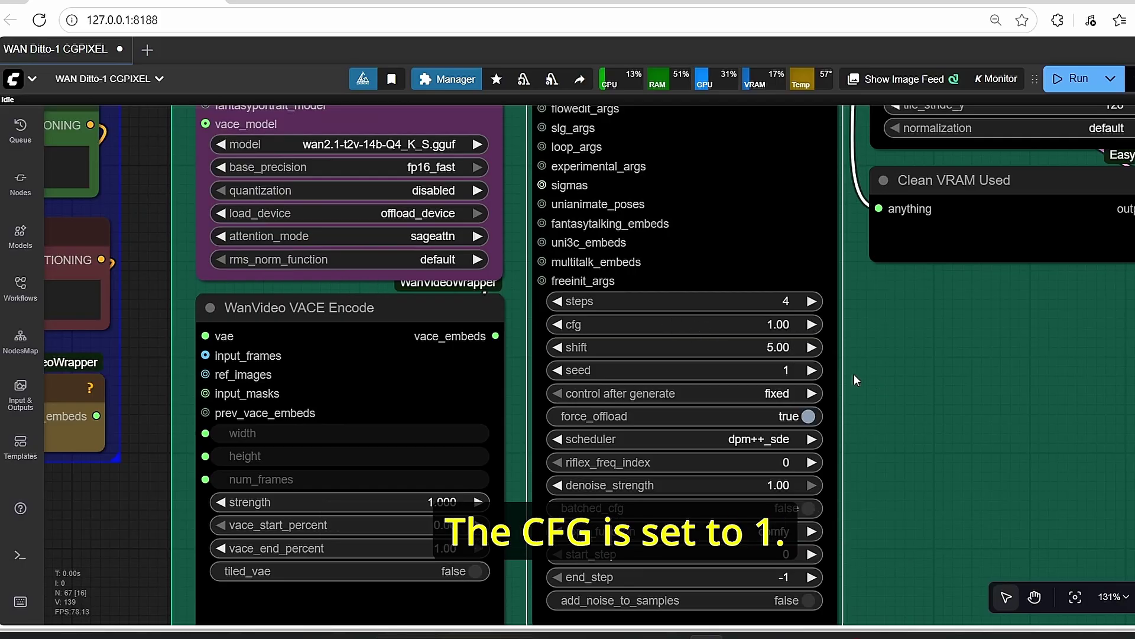
scroll(854, 373, up, 3)
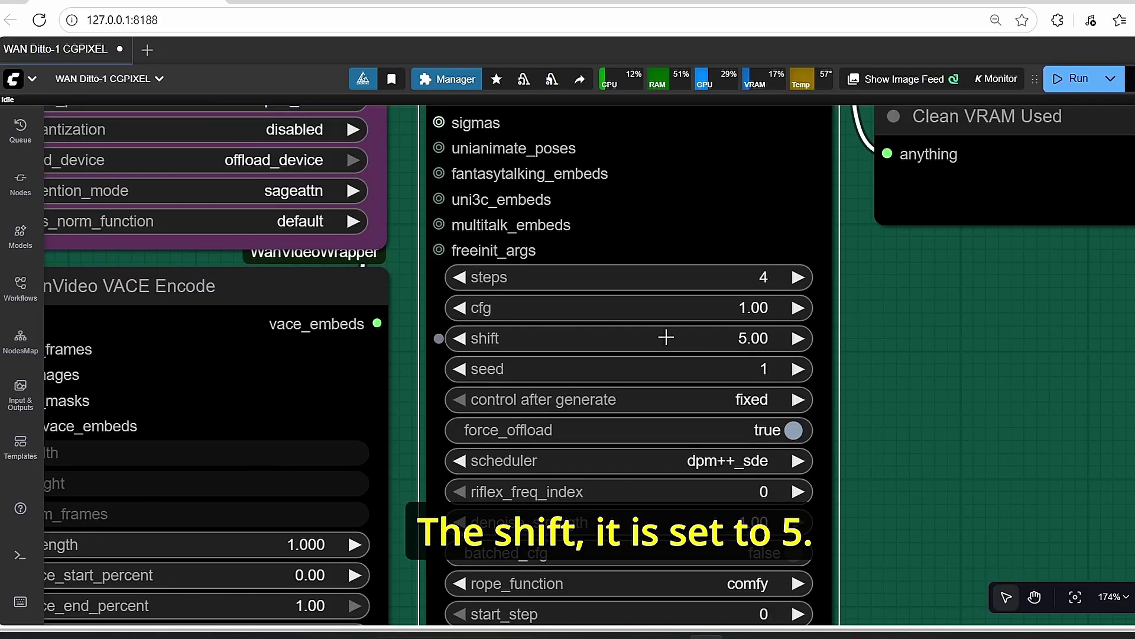
- Set the WanVideo Sampler's shift to 2
click(736, 338)
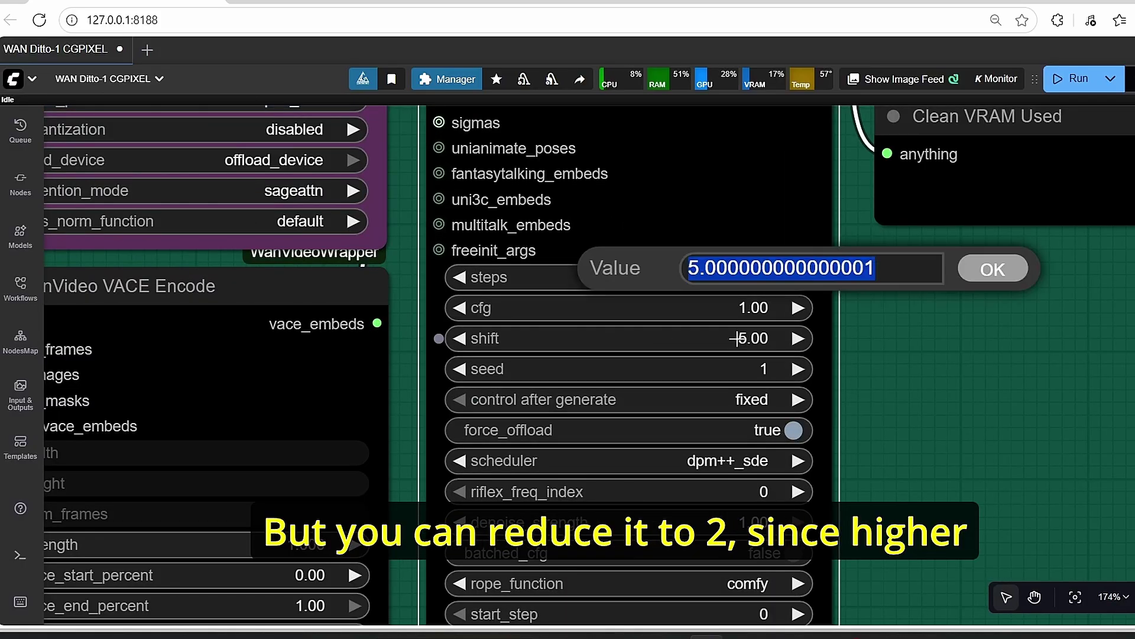
text(2)
key(Return)
scroll(863, 333, down, 2)
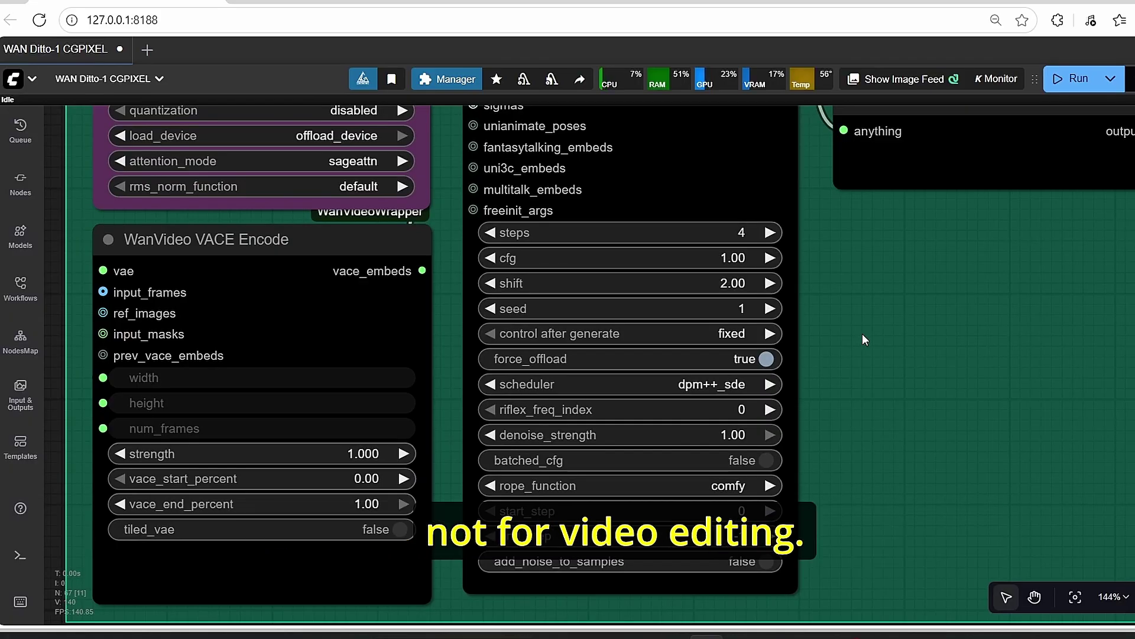
- Check the WanVideo Sampler's scheduler and denoise_strength settings
scroll(619, 408, up, 1)
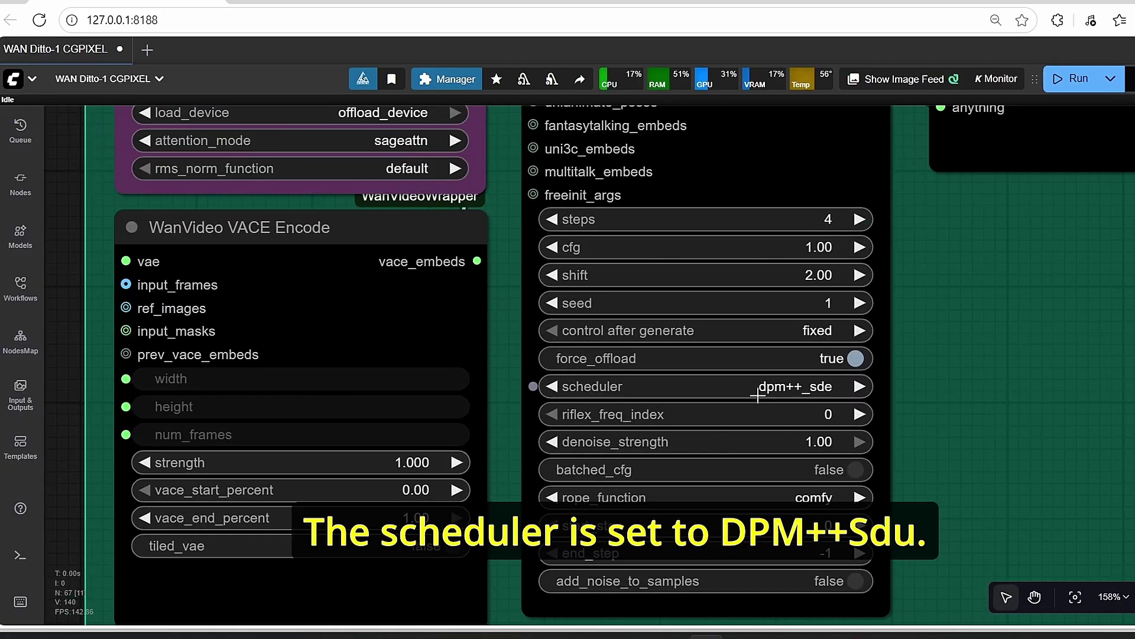
scroll(759, 395, down, 2)
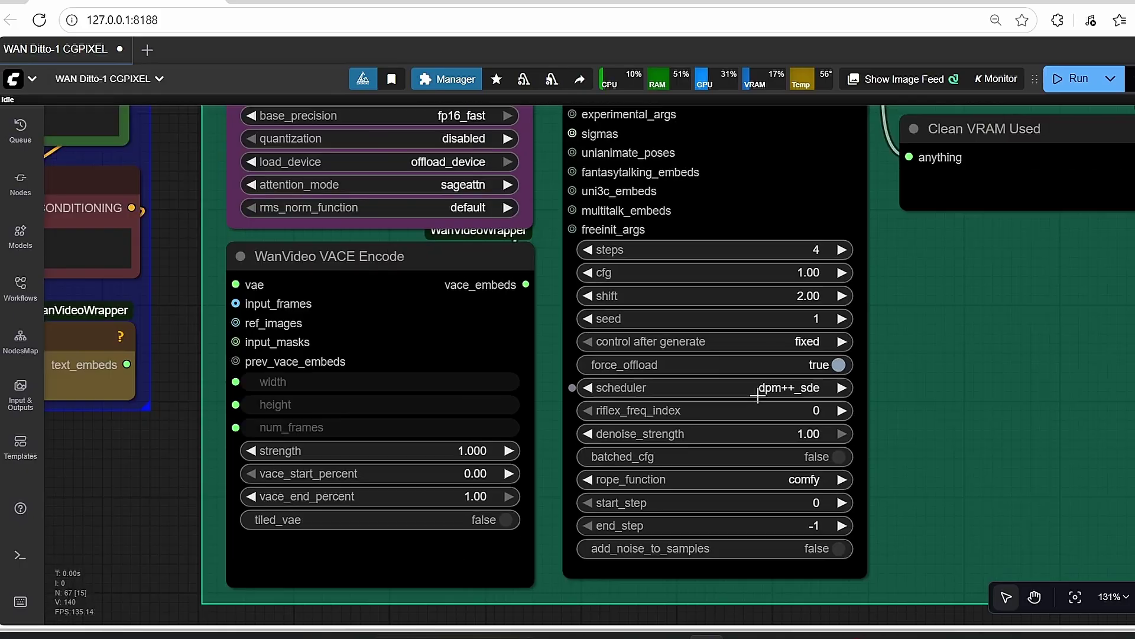
scroll(654, 360, up, 2)
scroll(739, 364, down, 9)
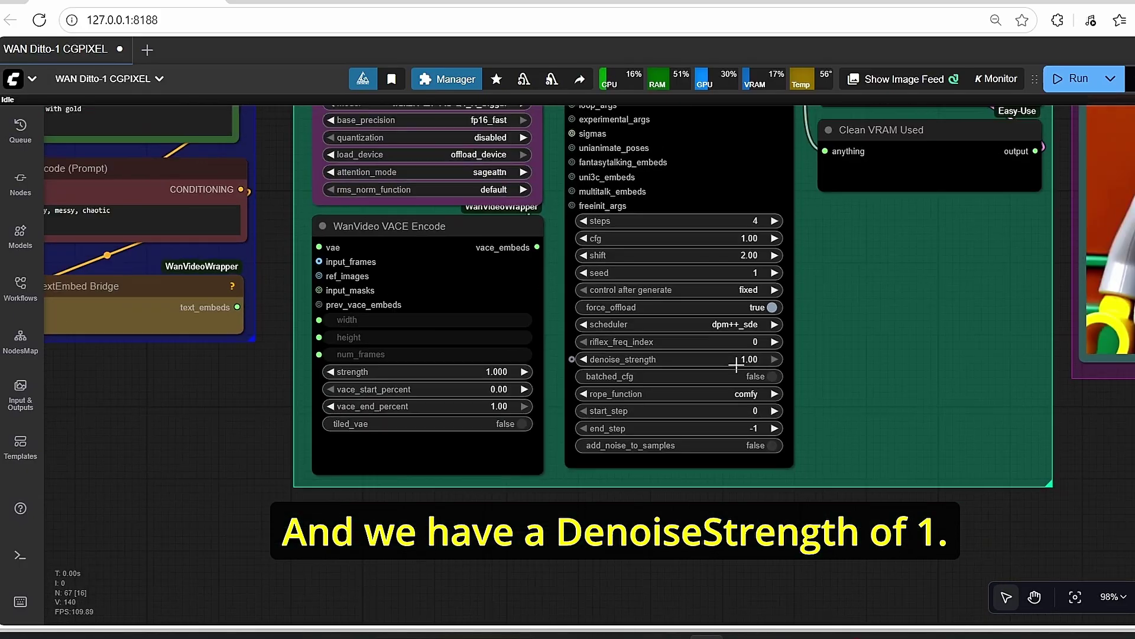
- Select the WanVideo Decode node in the Sampling group and review how it follows the sampler
drag(854, 284, 886, 457)
scroll(857, 349, up, 3)
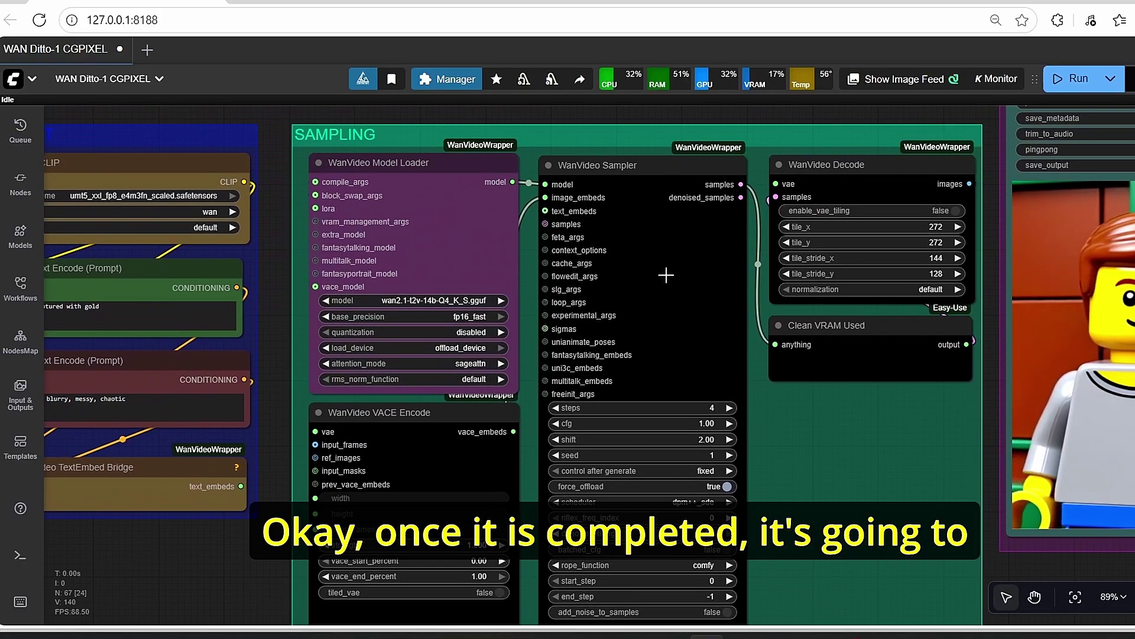
click(878, 179)
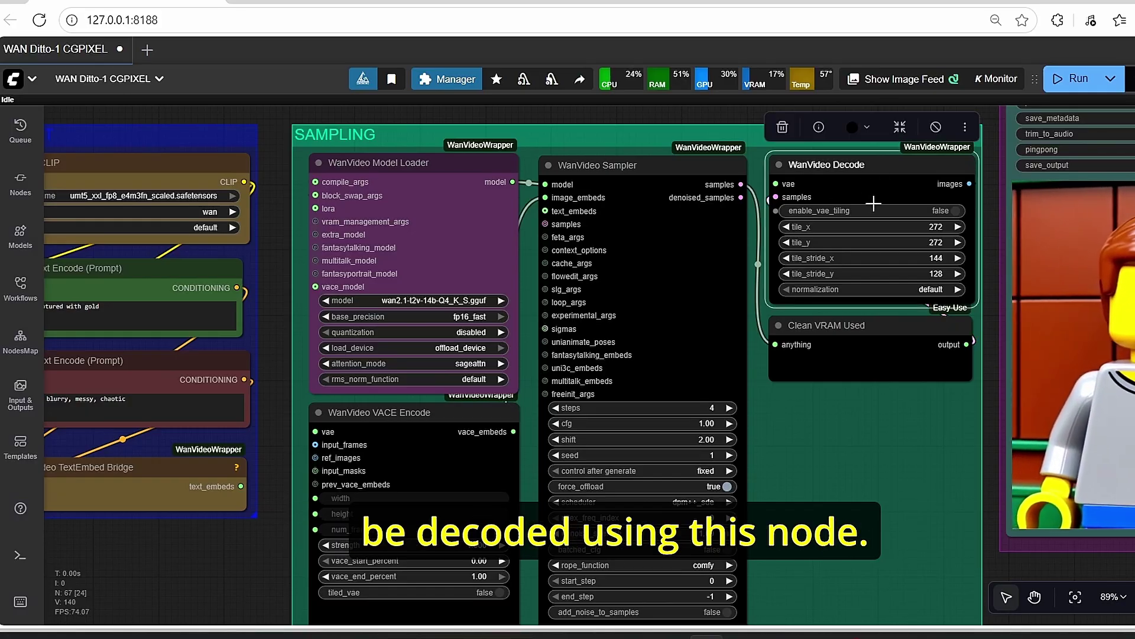
scroll(873, 203, down, 6)
drag(1078, 465, 956, 554)
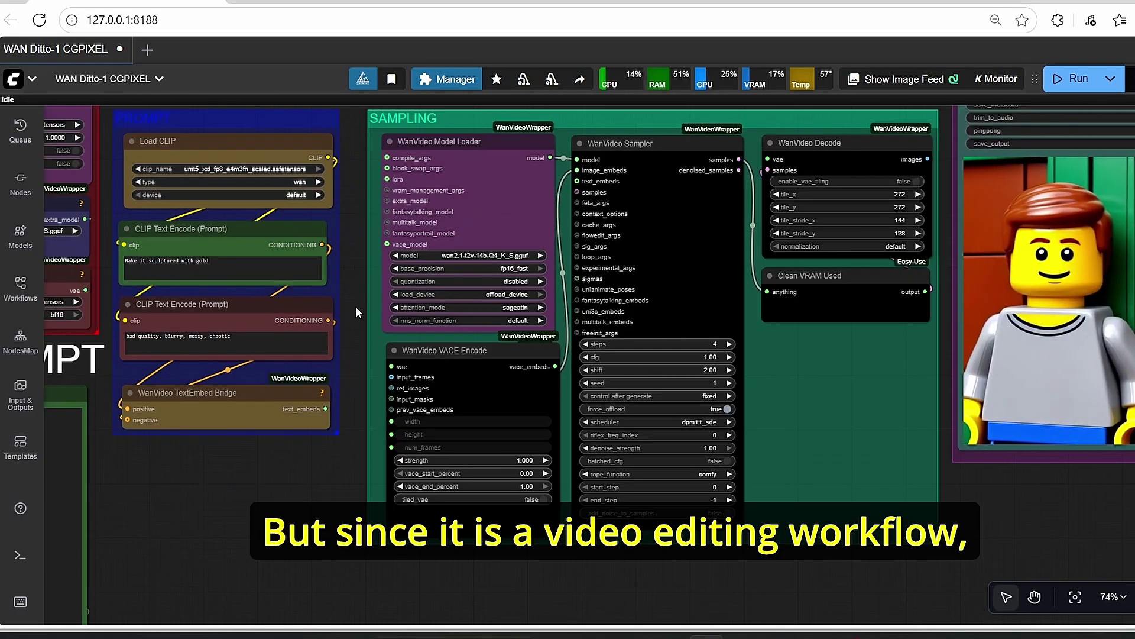
- Trace the Sampler's image_embeds input back to the WanVideo VACE Encode node and examine that node's inputs
drag(358, 285, 394, 292)
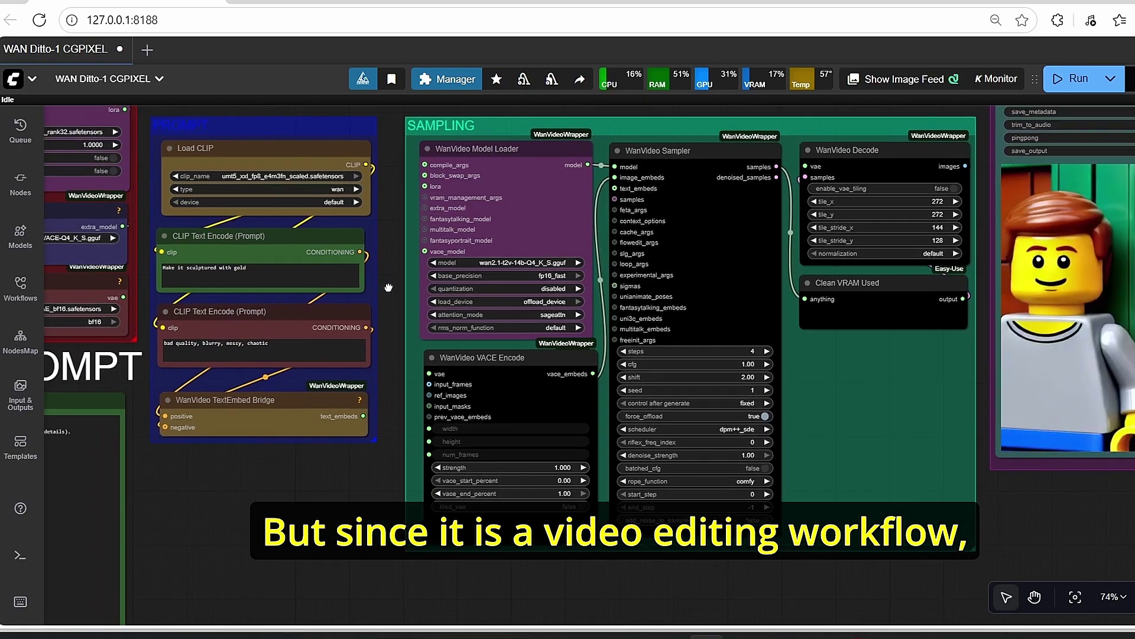
scroll(680, 178, up, 8)
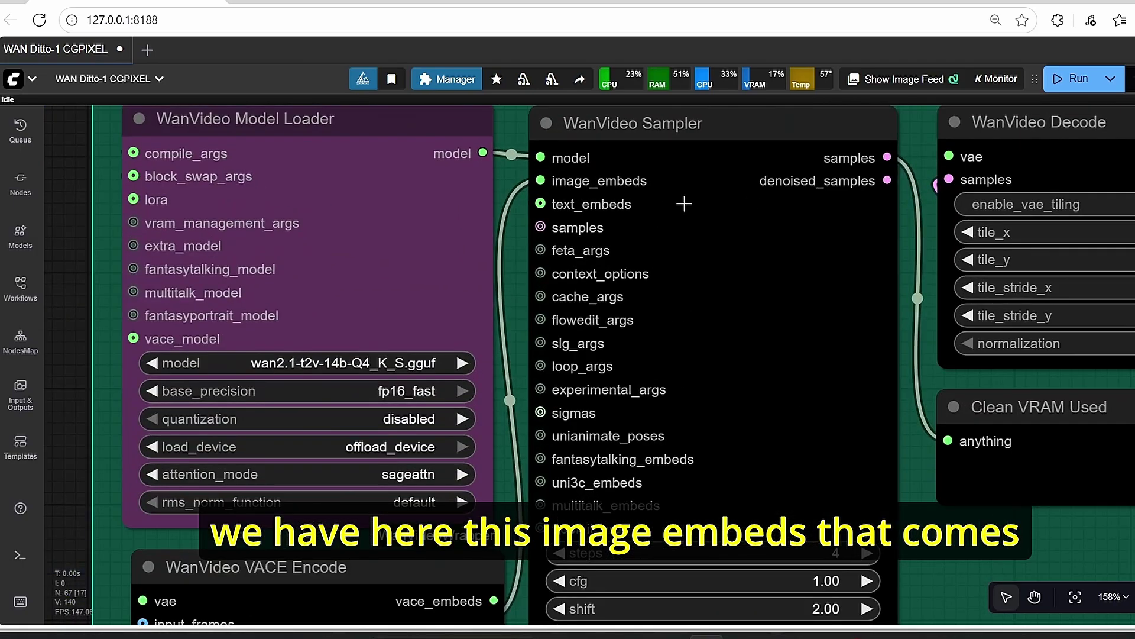
scroll(684, 203, down, 8)
scroll(479, 447, up, 5)
click(480, 447)
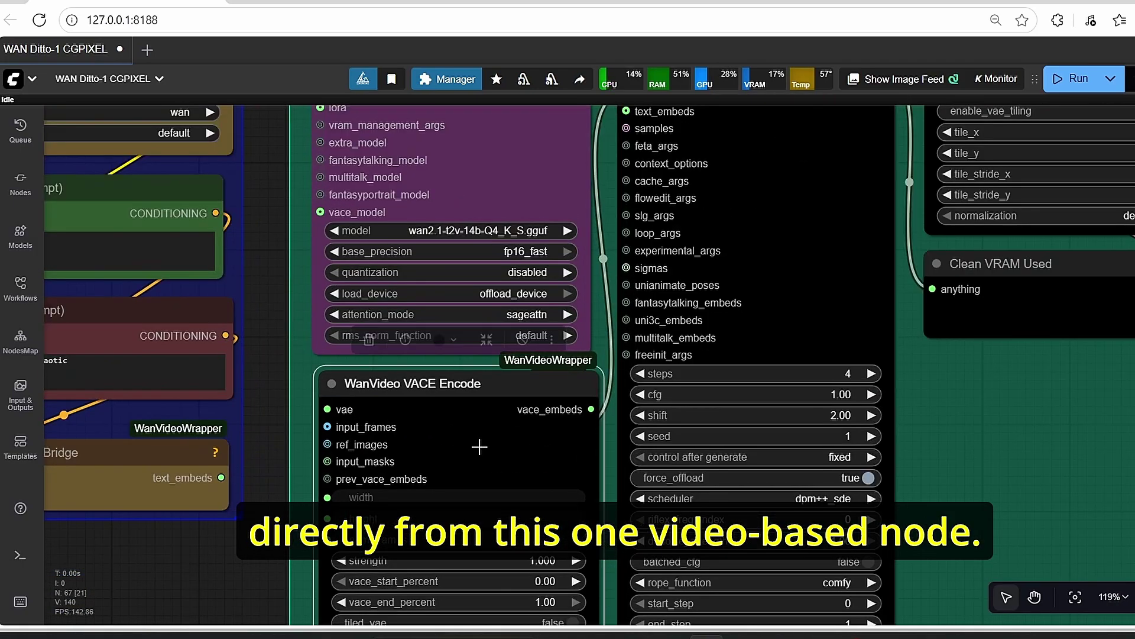
drag(268, 361, 491, 291)
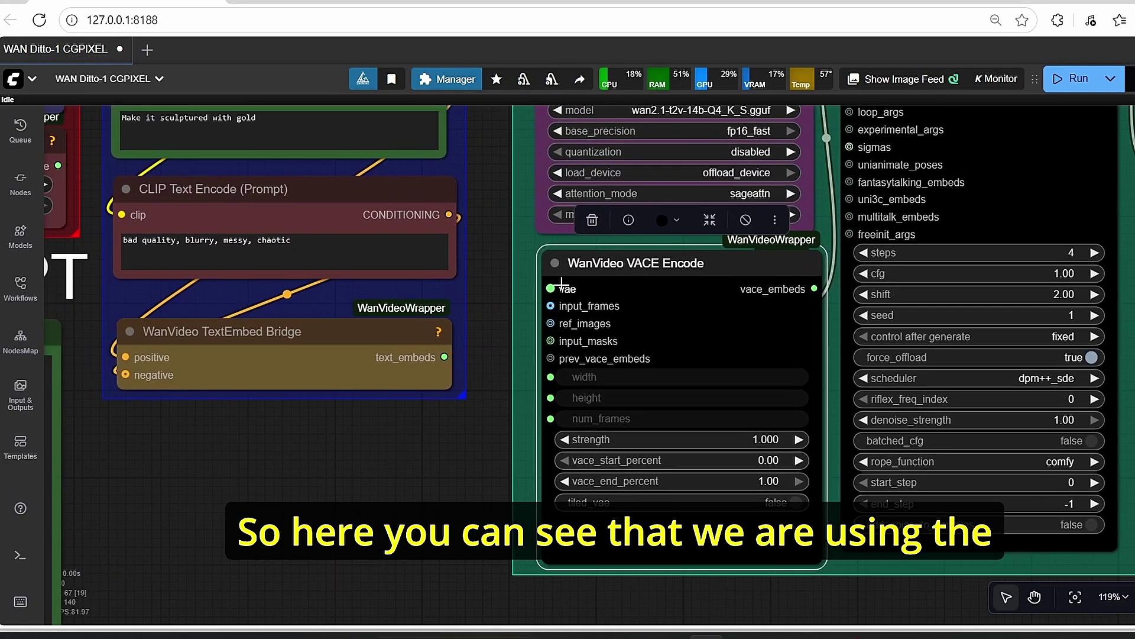
- Trace the VACE Encode node's input frames and dimensions to the Get Image Size & Count node in the Input Video group
scroll(538, 323, down, 9)
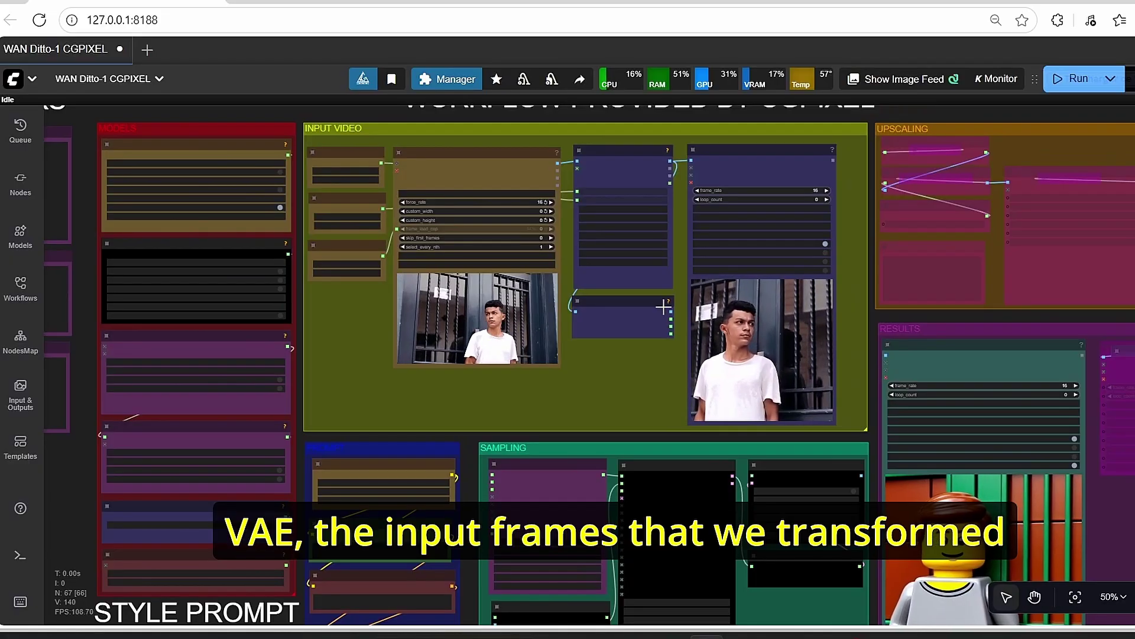
scroll(645, 329, up, 7)
click(617, 303)
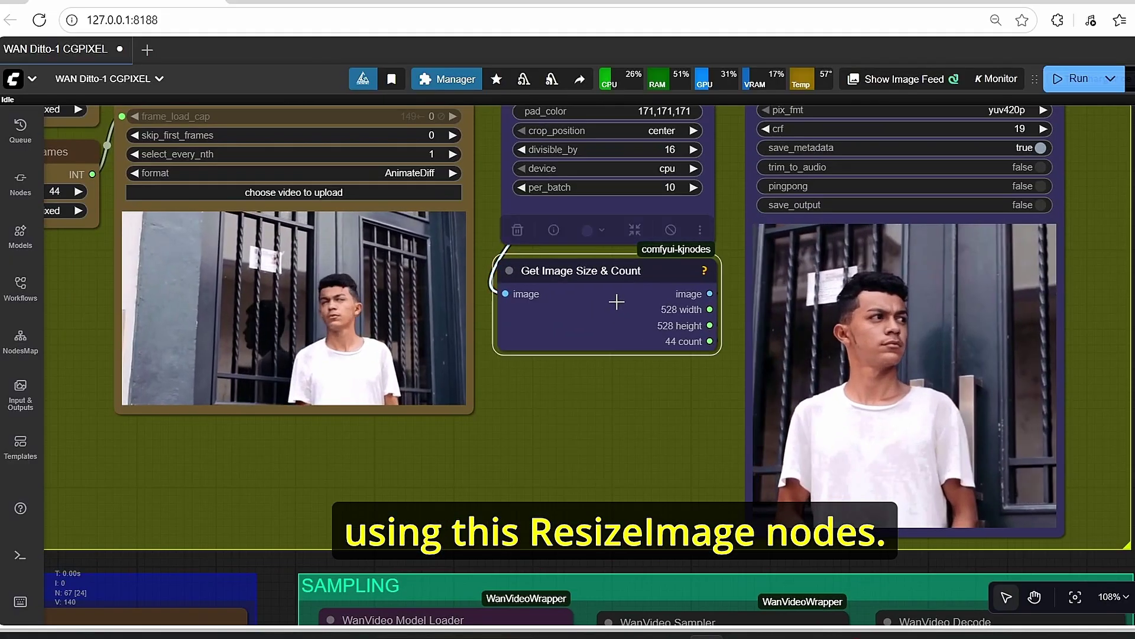
scroll(613, 274, down, 3)
scroll(562, 418, up, 5)
scroll(562, 418, down, 7)
drag(532, 502, 712, 262)
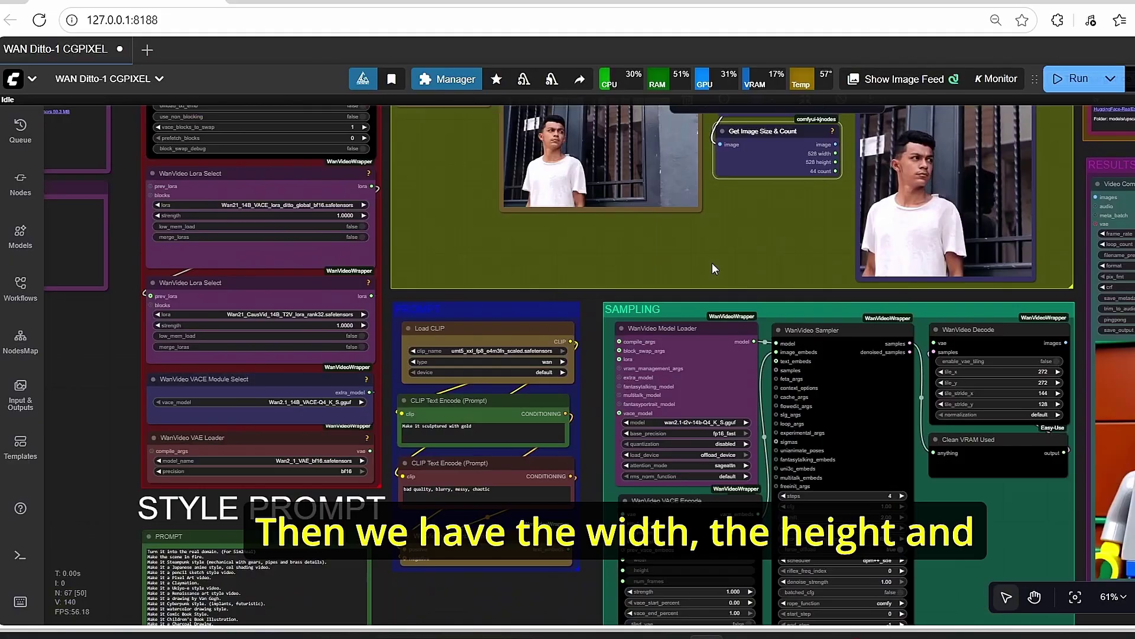
- Examine the WanVideo VACE Encode node's width, height, num_frames and ref_images inputs
scroll(595, 529, up, 4)
drag(595, 525, 595, 309)
scroll(595, 310, up, 3)
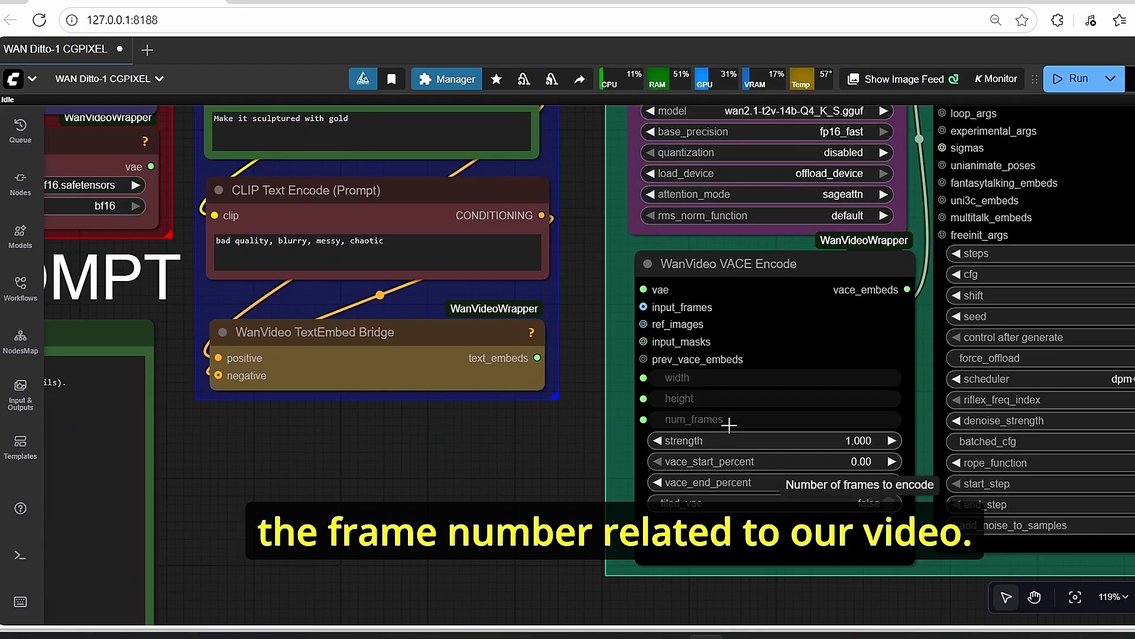
scroll(686, 349, up, 4)
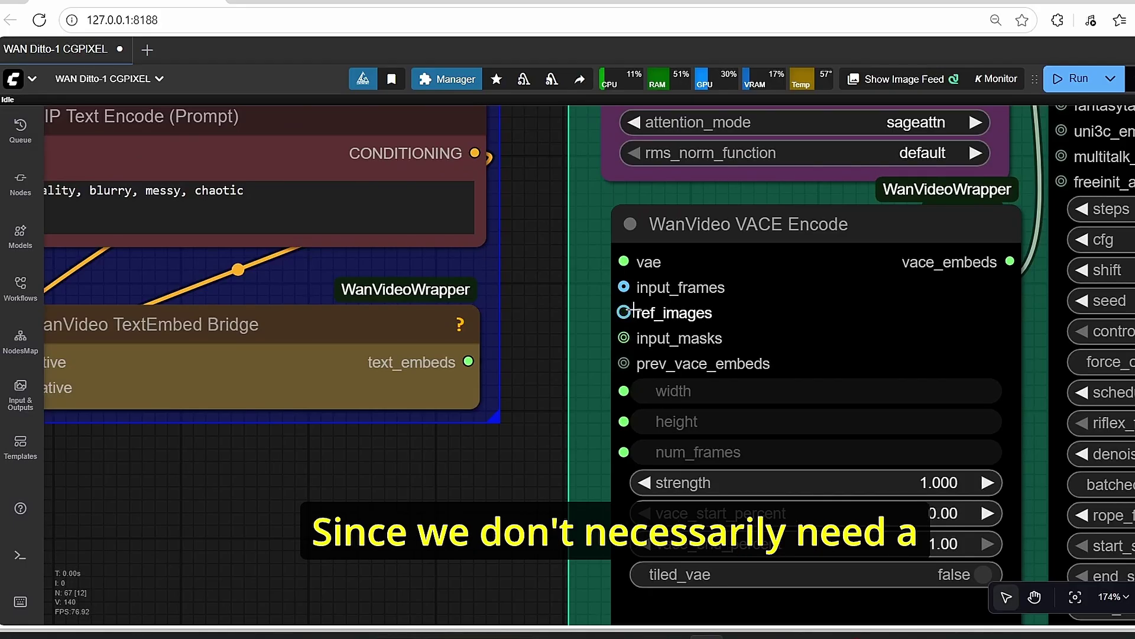
scroll(664, 347, down, 3)
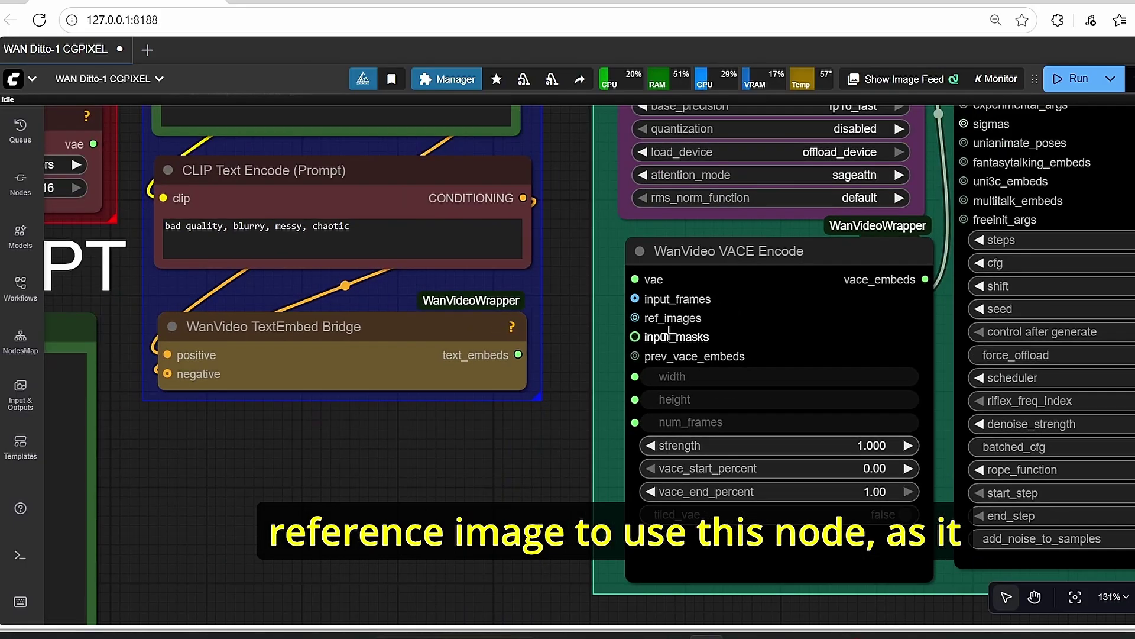
click(810, 295)
scroll(532, 446, down, 3)
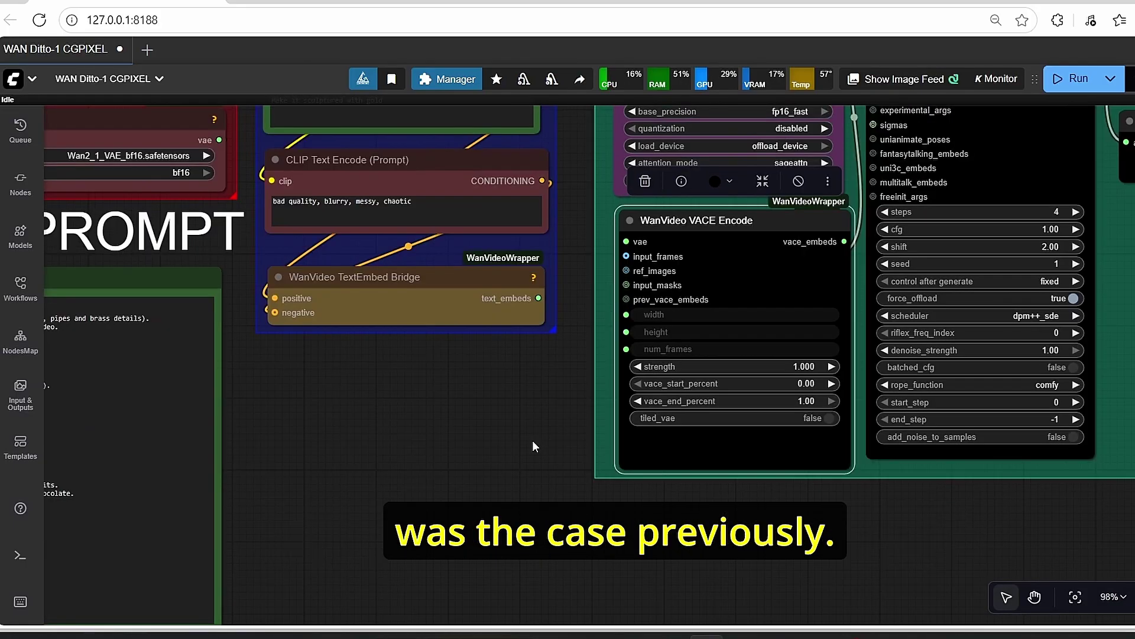
- Check the strength, vace_start_percent and vace_end_percent settings of the WanVideo VACE Encode node
scroll(724, 430, up, 6)
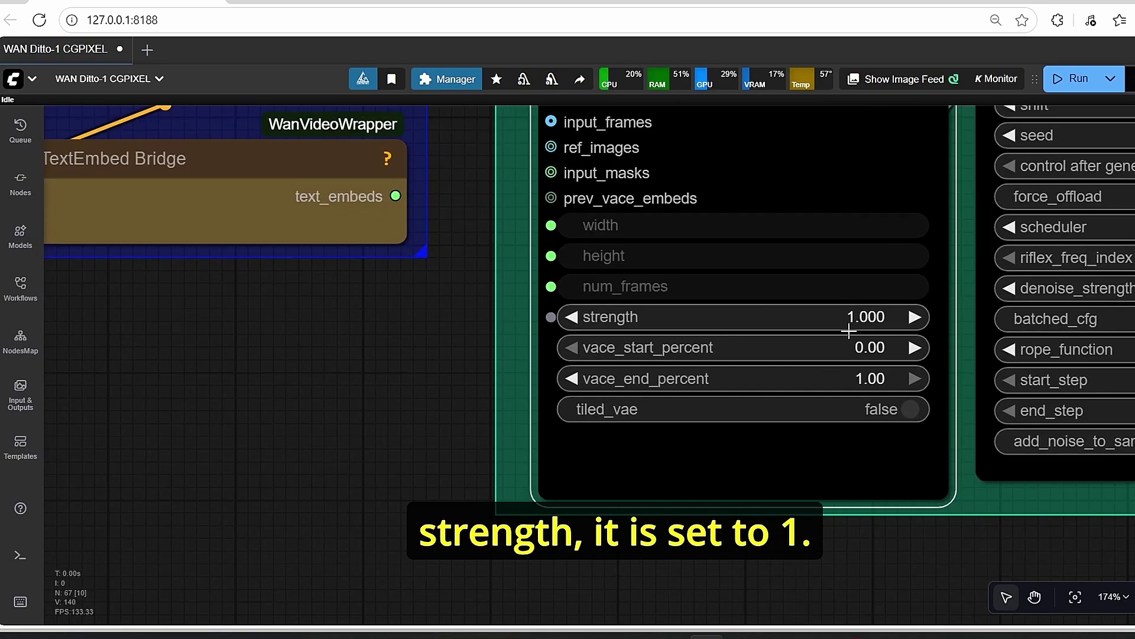
scroll(850, 331, down, 6)
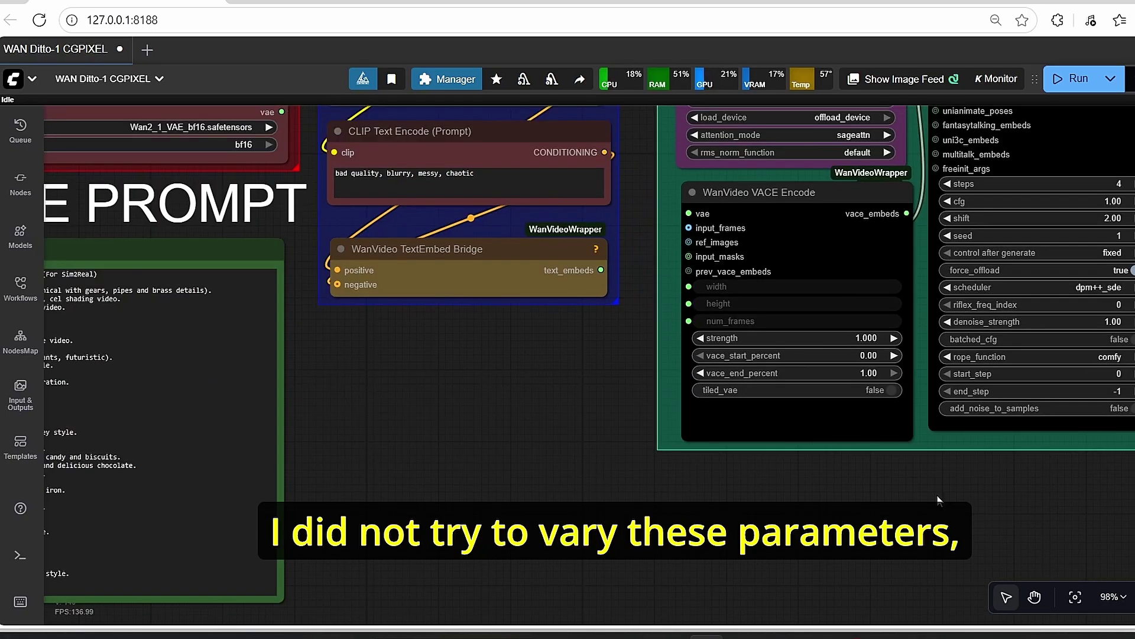
scroll(726, 345, up, 2)
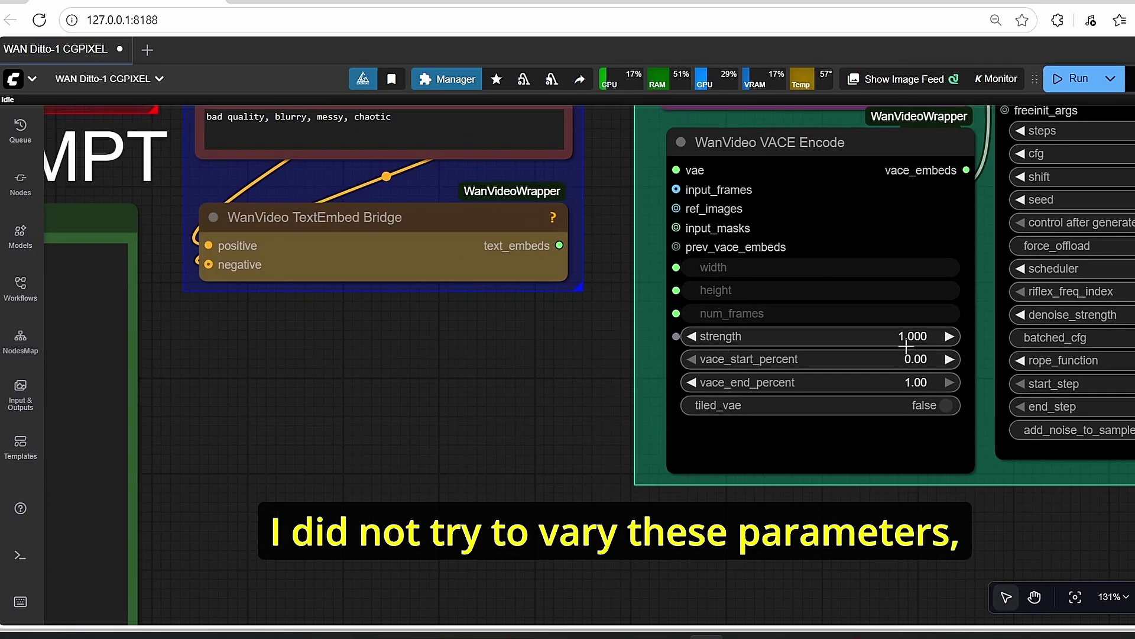
scroll(904, 481, down, 3)
scroll(917, 470, up, 3)
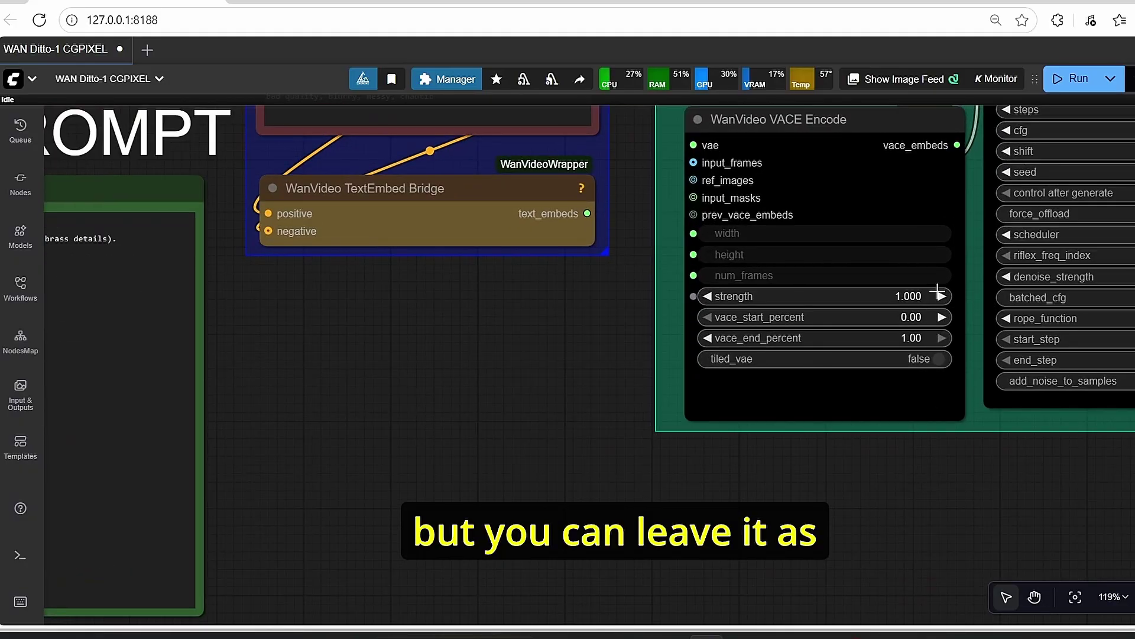
scroll(885, 495, down, 4)
scroll(883, 495, down, 2)
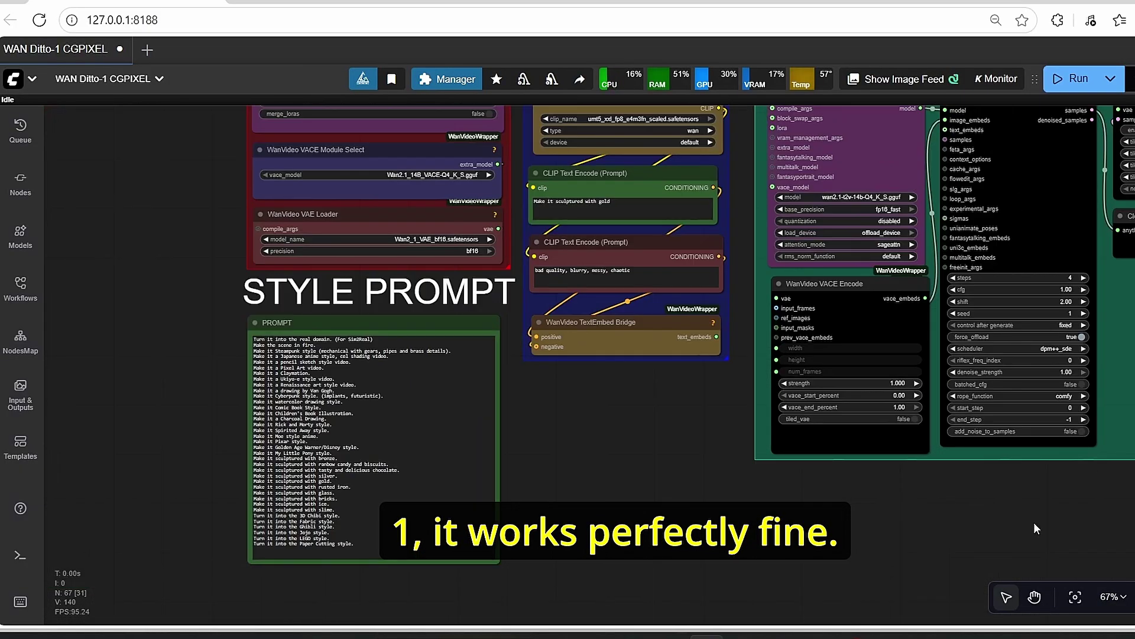
- Look over the Prompt group, from Load CLIP through both CLIP Text Encode nodes to the WanVideo TextEmbed Bridge
scroll(727, 341, up, 2)
scroll(751, 354, up, 3)
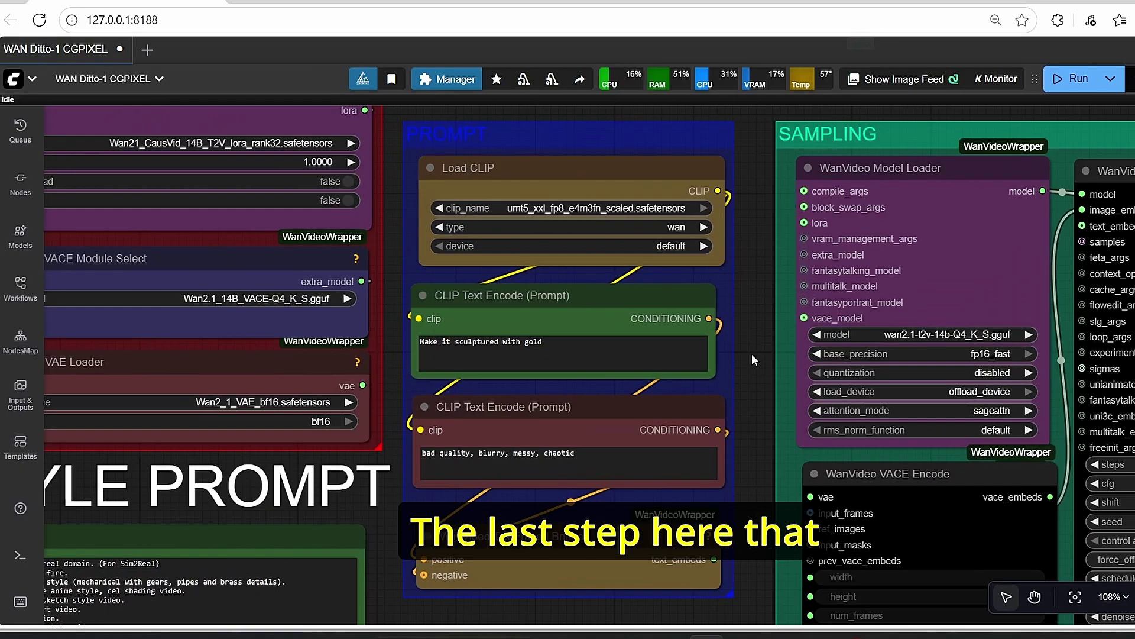
scroll(743, 373, down, 2)
scroll(679, 384, down, 2)
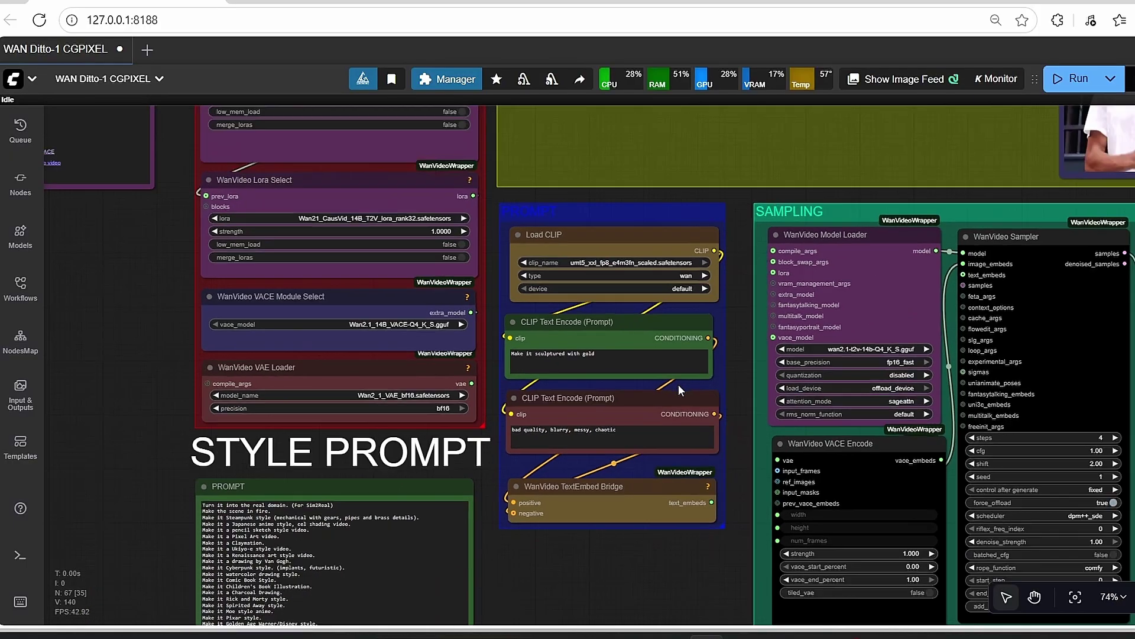
scroll(679, 384, down, 1)
scroll(480, 576, up, 3)
drag(183, 412, 375, 171)
scroll(376, 171, up, 4)
scroll(376, 172, down, 4)
drag(848, 316, 688, 503)
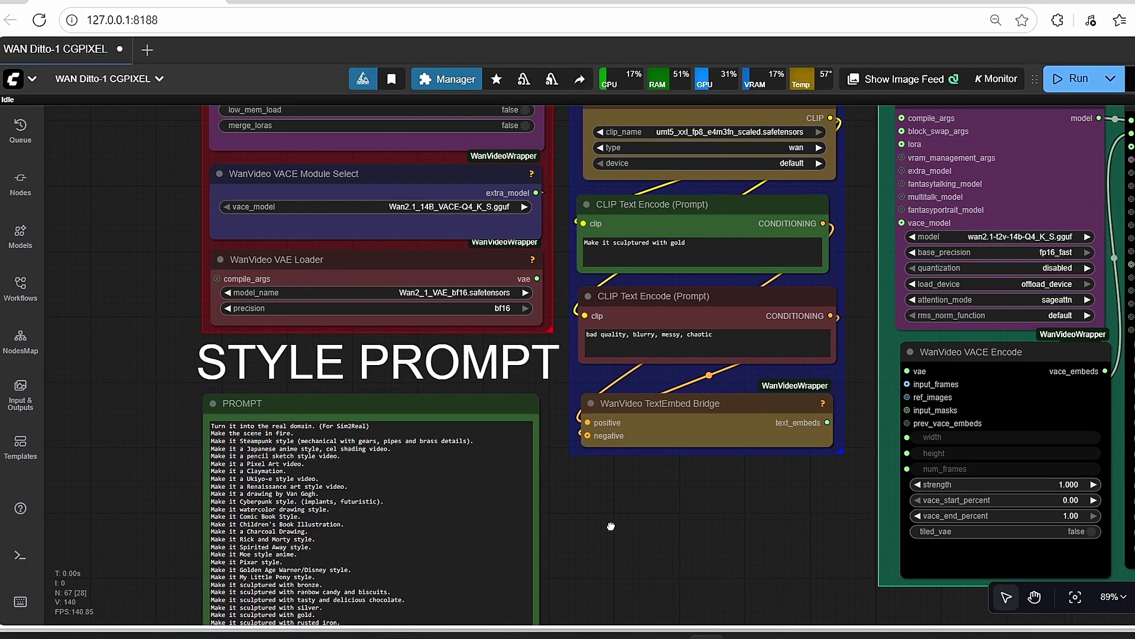
drag(849, 219, 842, 260)
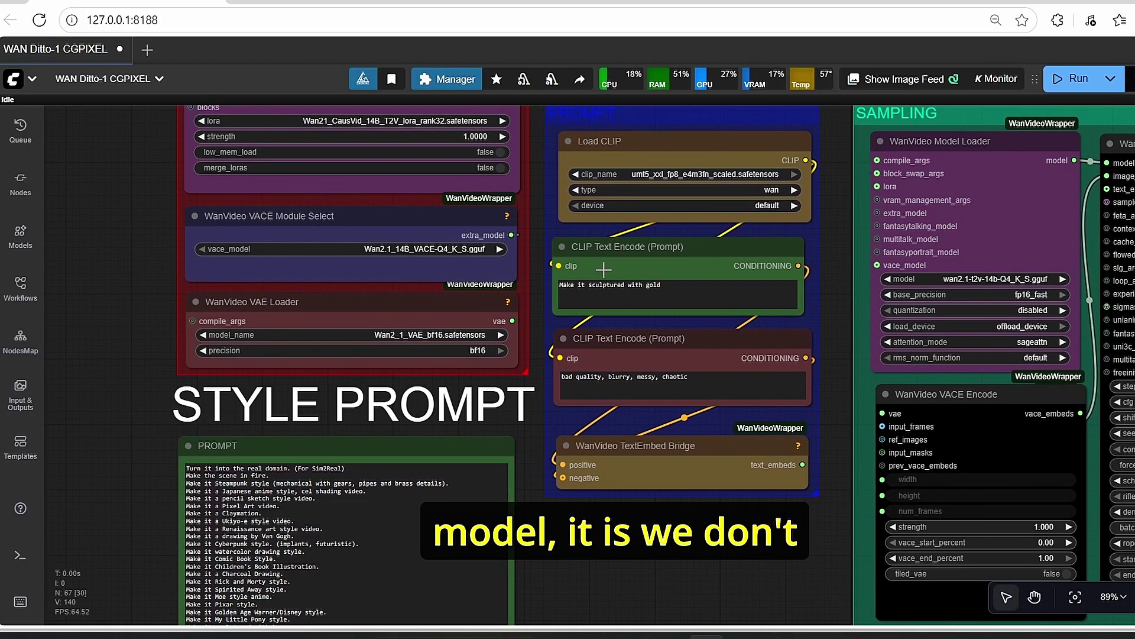
- Open the text of the green CLIP Text Encode node and read its positive prompt
scroll(602, 275, up, 4)
scroll(509, 323, down, 3)
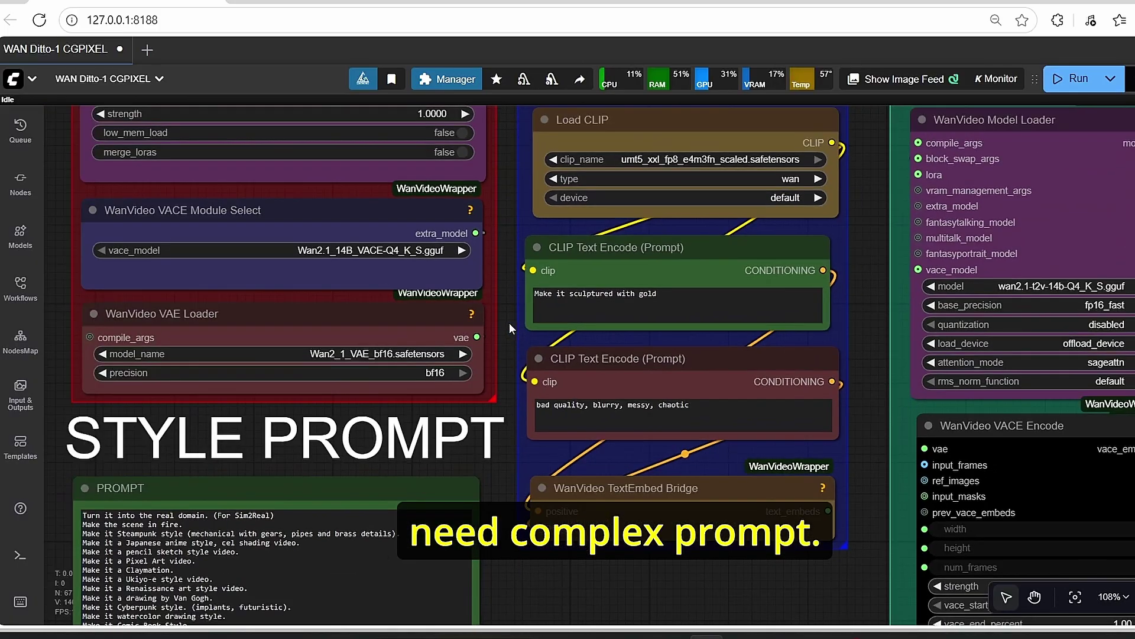
scroll(510, 320, up, 5)
click(571, 282)
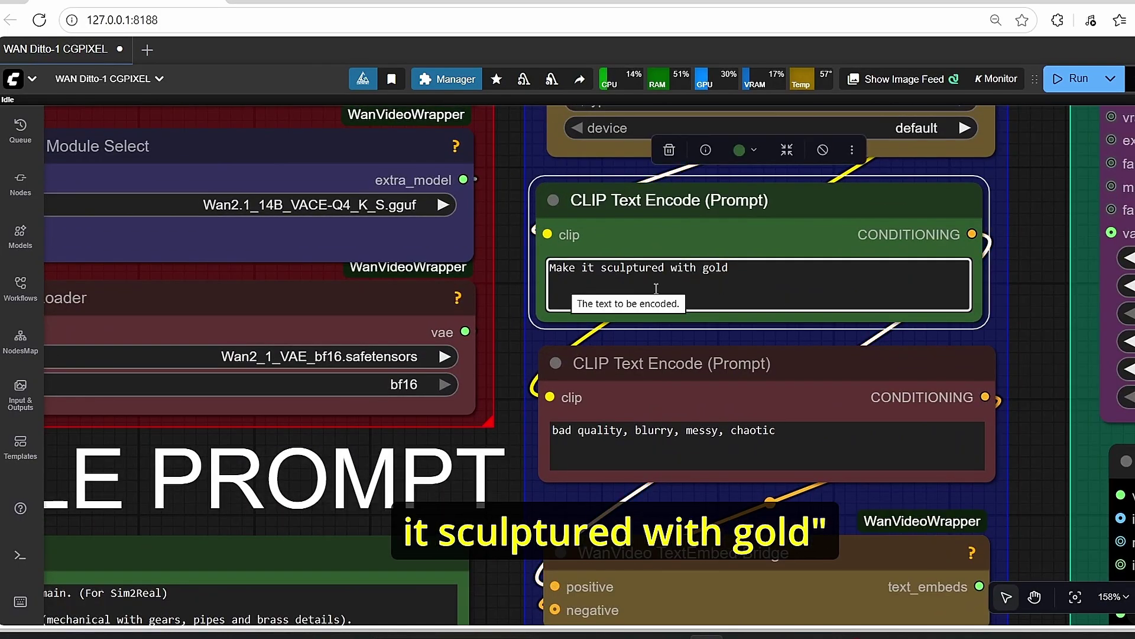
- Read through the list of example style prompts in the note under the Style Prompt heading
scroll(1021, 299, down, 5)
drag(983, 439, 1066, 219)
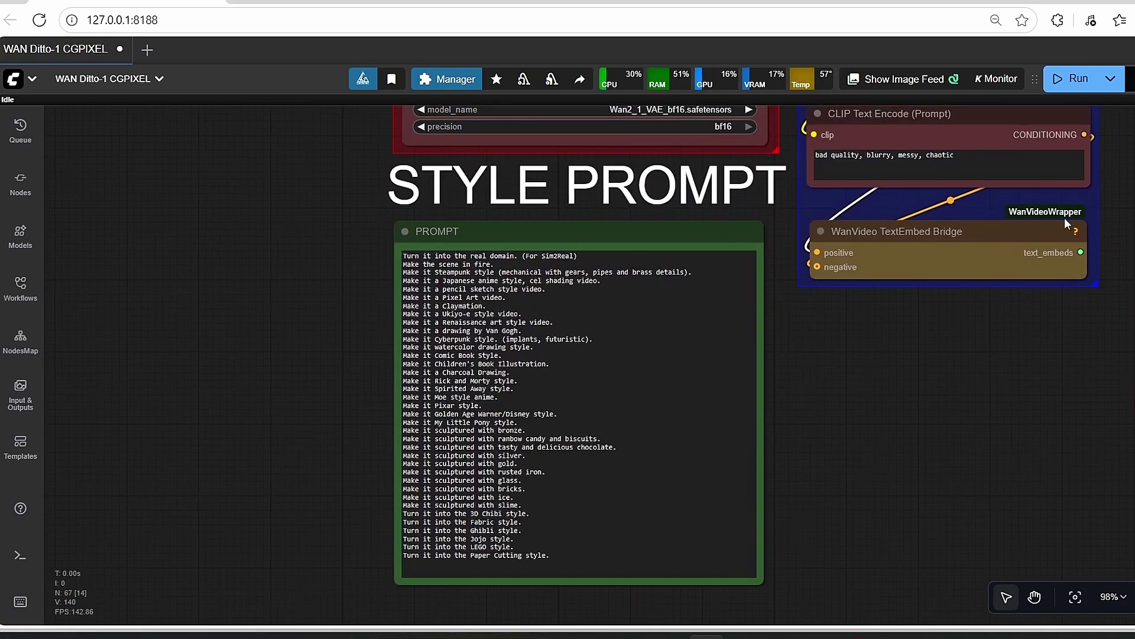
scroll(801, 414, up, 4)
drag(758, 459, 909, 300)
scroll(430, 409, up, 5)
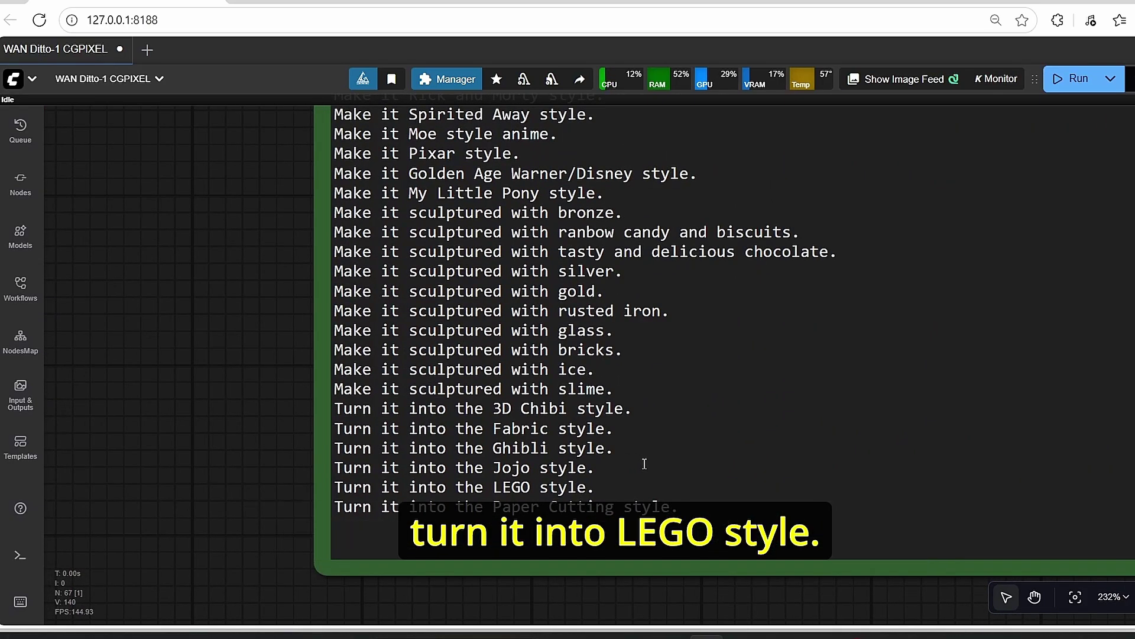
- Select the WanVideo TextEmbed Bridge node in the Prompt group and examine its positive and negative inputs
scroll(644, 463, down, 14)
drag(1004, 247, 555, 343)
scroll(402, 354, up, 9)
click(405, 396)
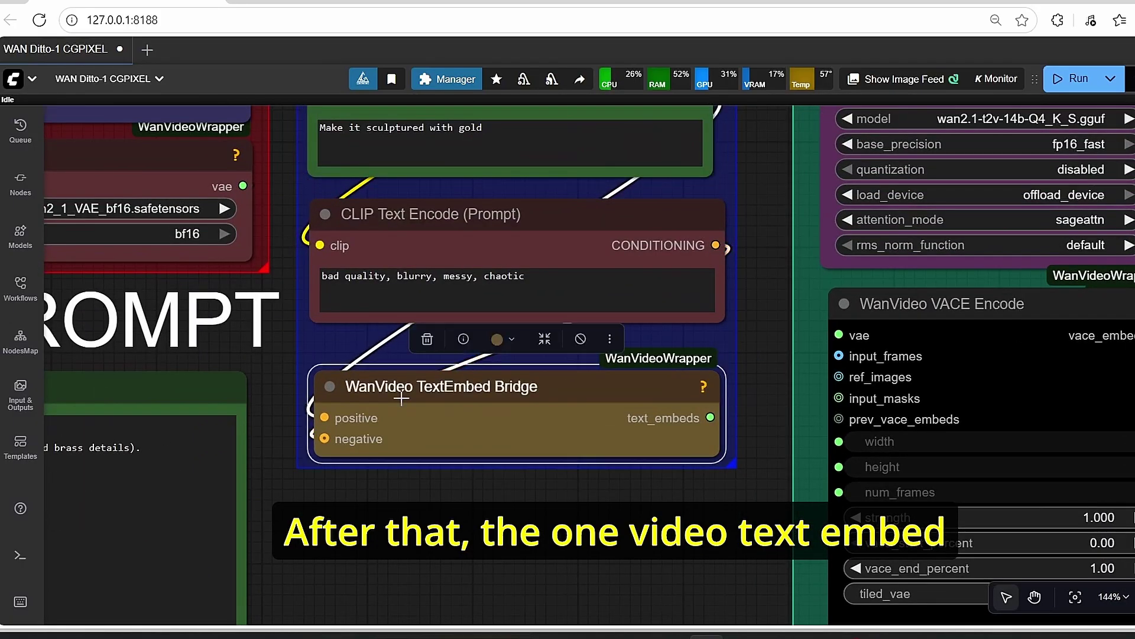
- Check which text encoder model the Load CLIP node in the Prompt group uses
scroll(499, 404, down, 4)
scroll(487, 489, down, 4)
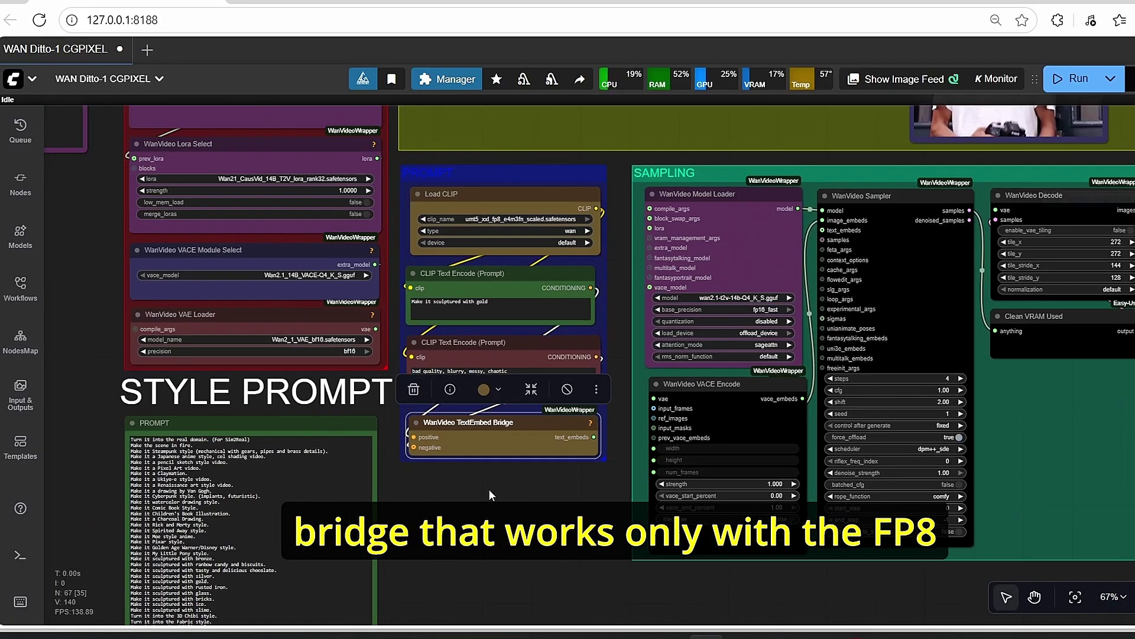
drag(488, 488, 495, 535)
scroll(471, 272, up, 4)
scroll(540, 275, up, 4)
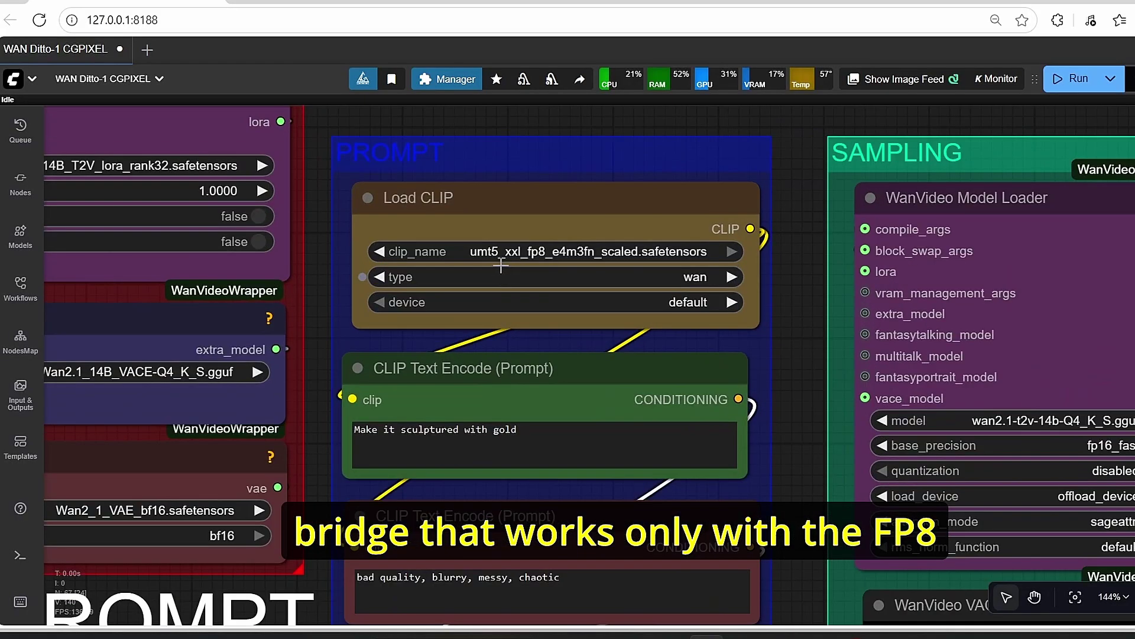
scroll(457, 256, up, 3)
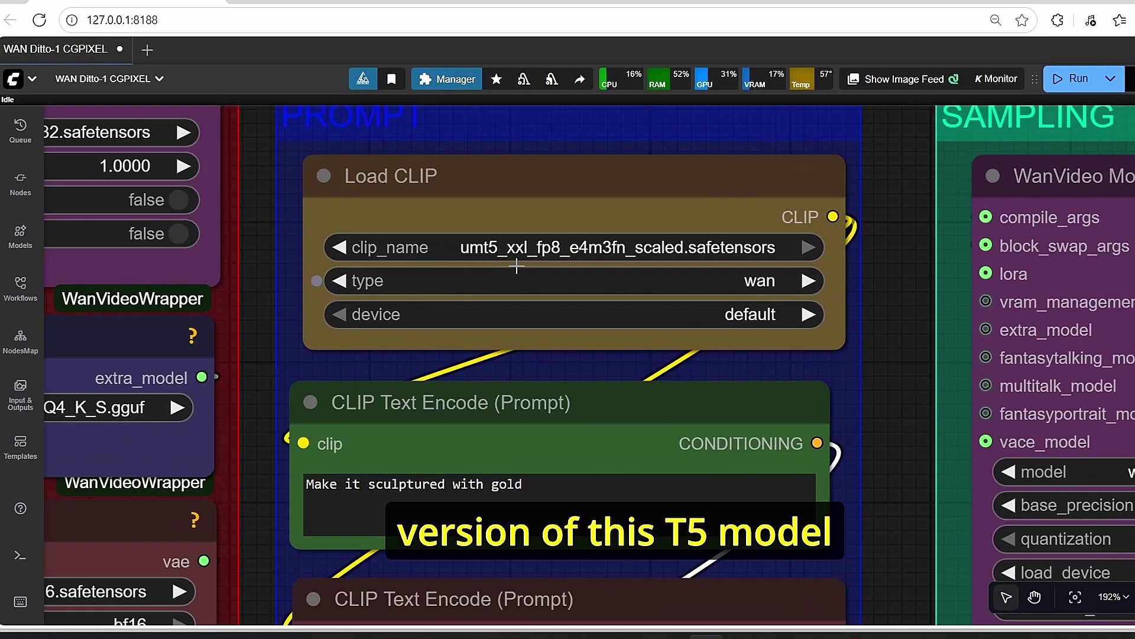
- Trace the TextEmbed Bridge's text_embeds output to the WanVideo Sampler and select the Sampler node
scroll(516, 266, down, 9)
drag(673, 428, 427, 345)
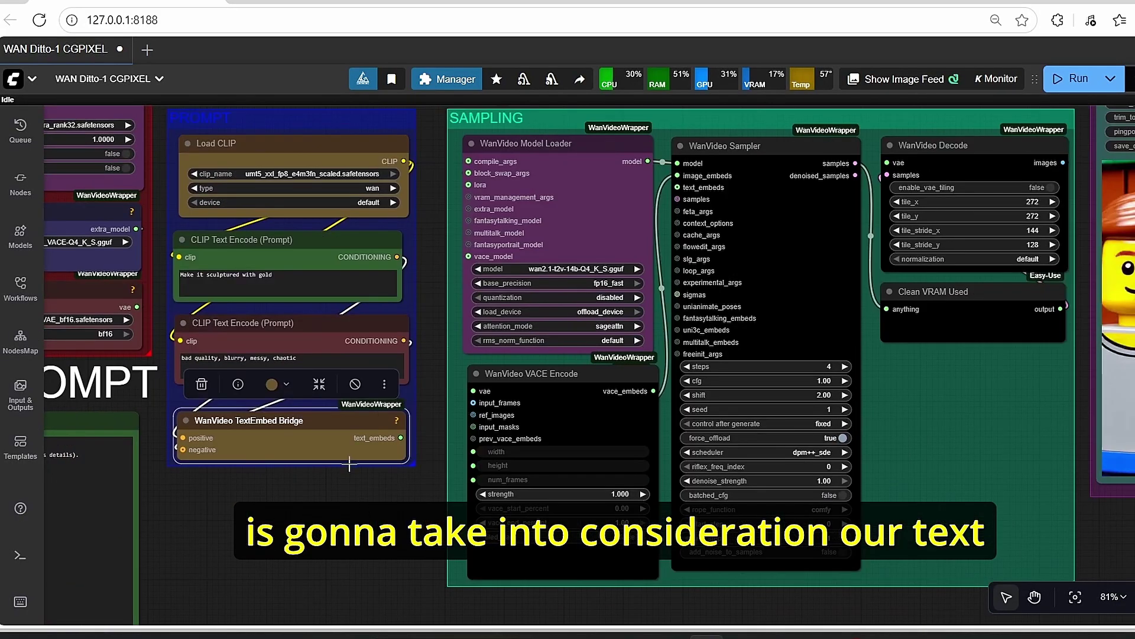
drag(350, 464, 307, 488)
scroll(650, 204, up, 4)
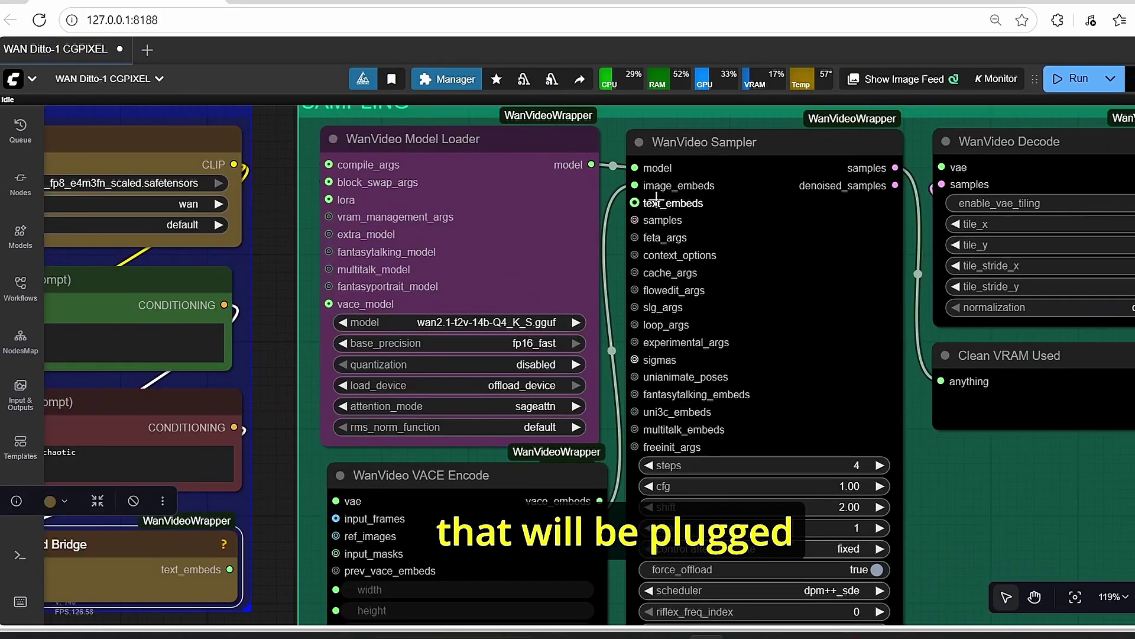
click(825, 243)
scroll(818, 245, up, 5)
scroll(658, 206, down, 8)
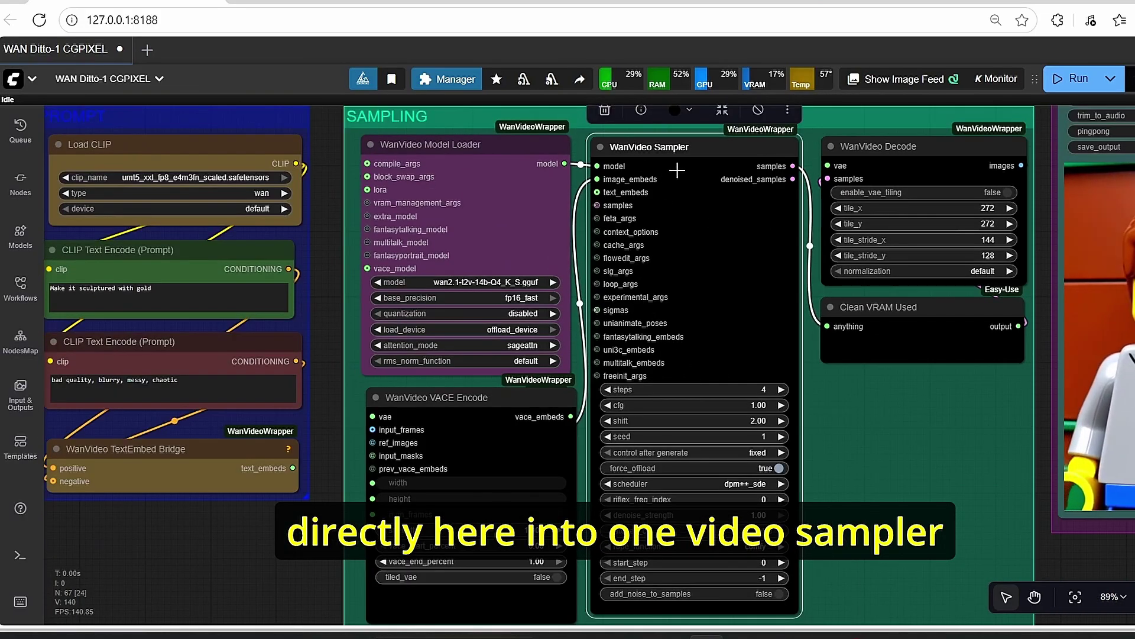
scroll(710, 181, down, 6)
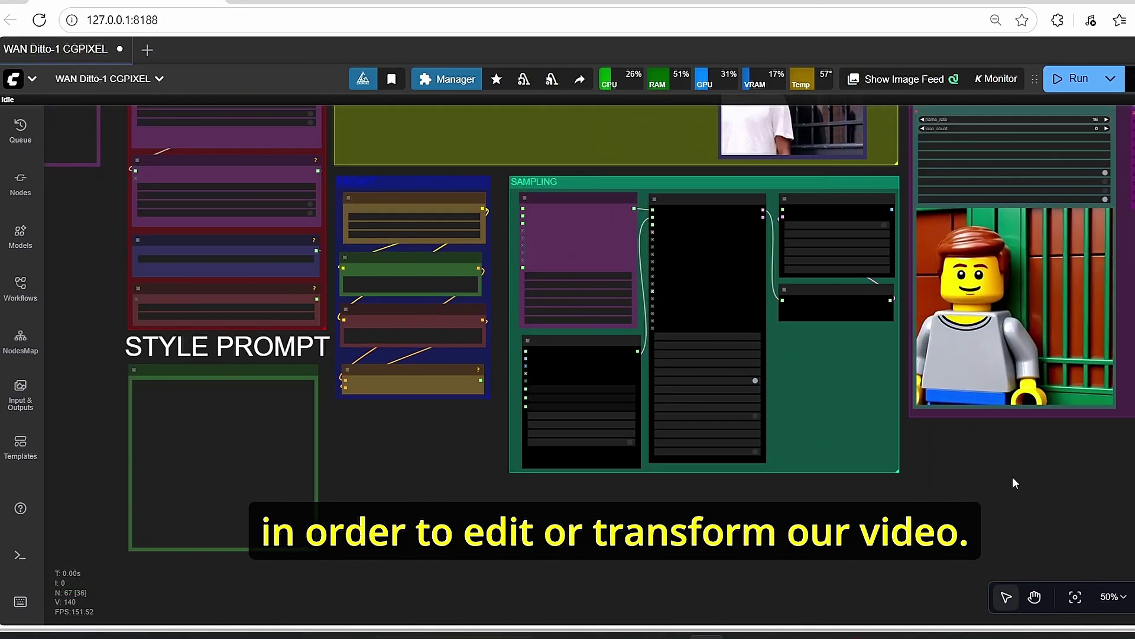
- Enable the Upscaling group through the Fast Groups Bypasser node
drag(1013, 474, 915, 482)
scroll(743, 467, down, 3)
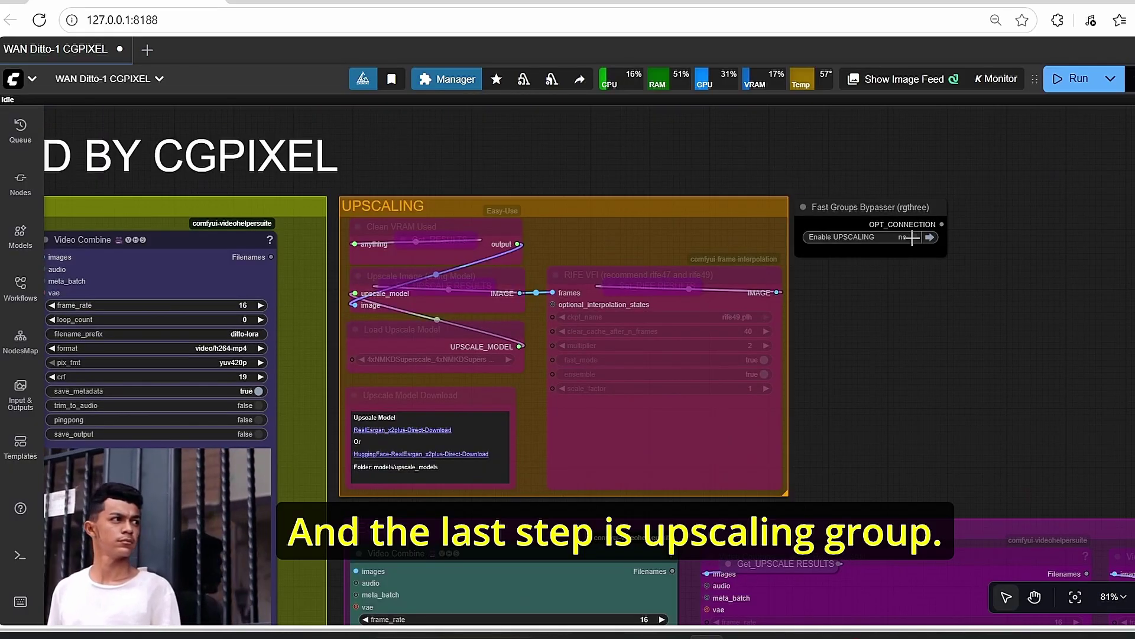
click(912, 237)
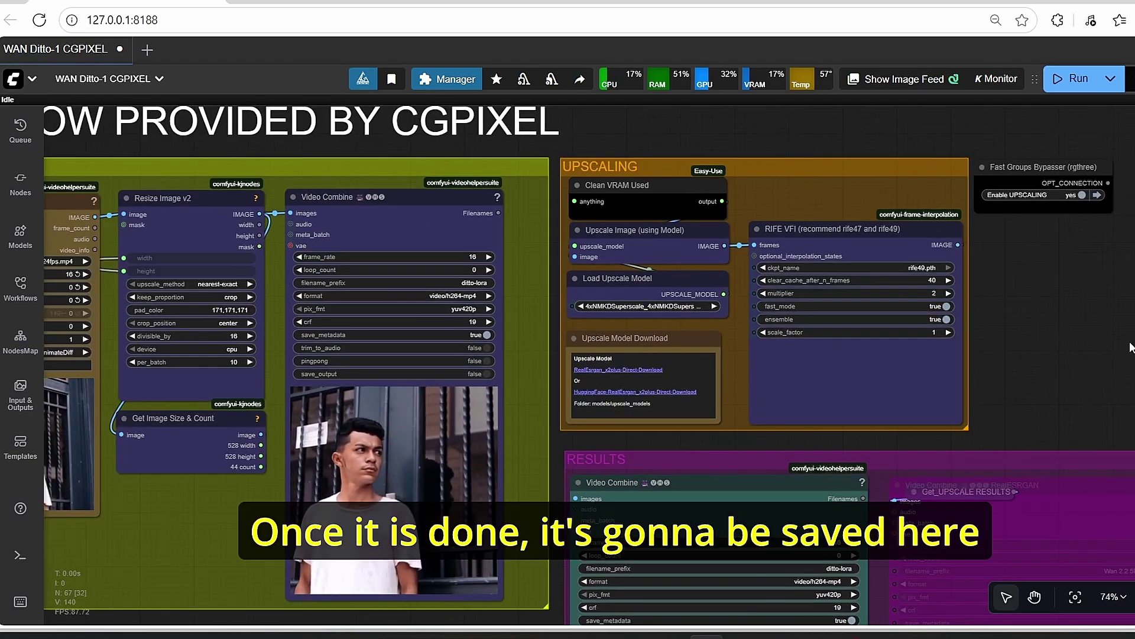
- Remove the bypass from the RealESRGAN Video Combine node in the Results group
drag(1130, 347, 833, 103)
scroll(830, 112, down, 3)
scroll(778, 240, up, 4)
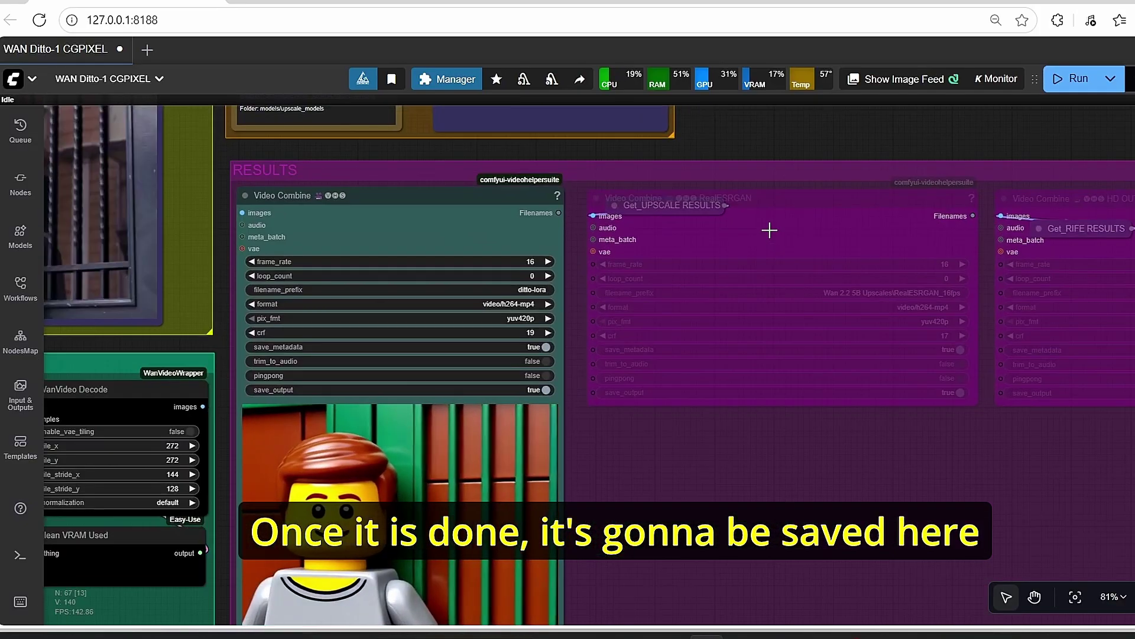
click(769, 230)
key(ctrl+b)
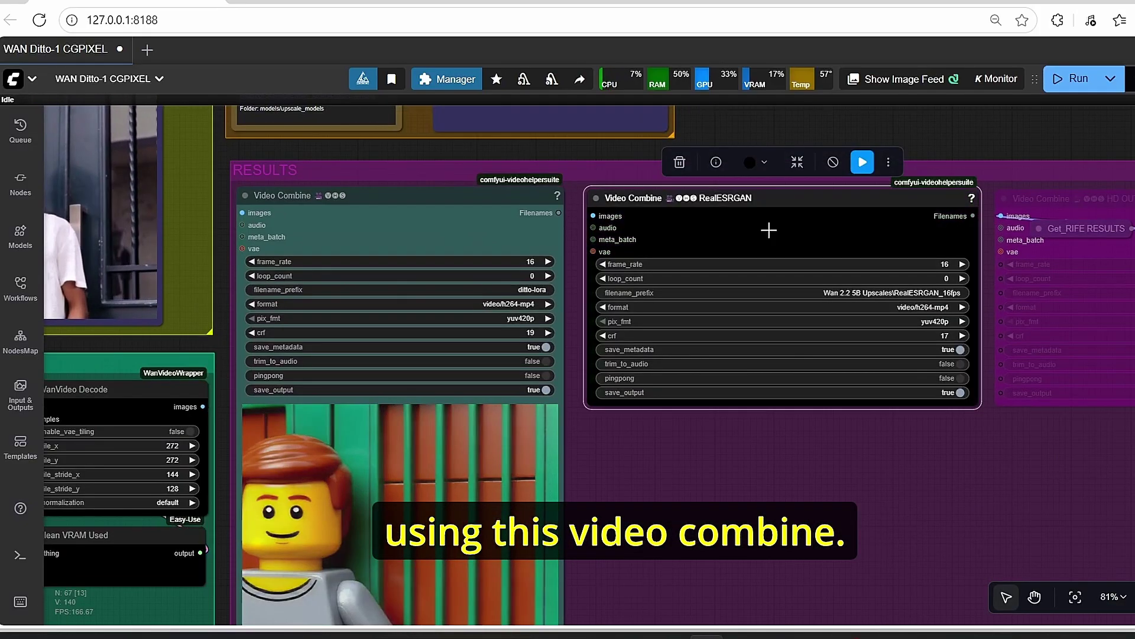
- Remove the bypass from the HD OUTPUT 32fps Video Combine node in the Results group and deselect it
scroll(769, 230, down, 1)
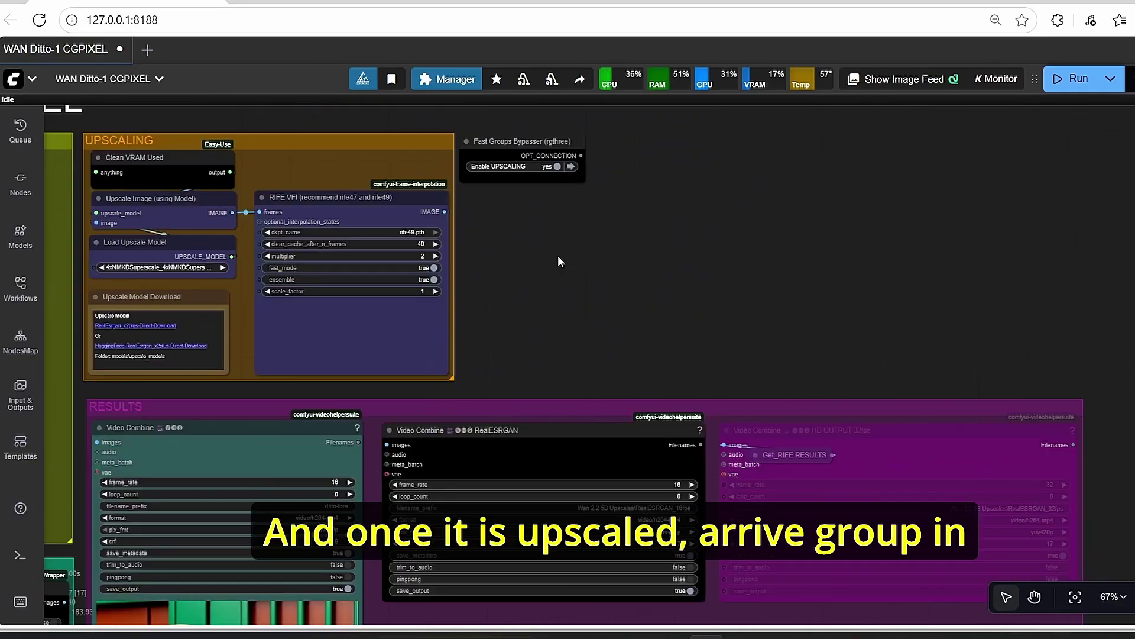
scroll(457, 213, up, 3)
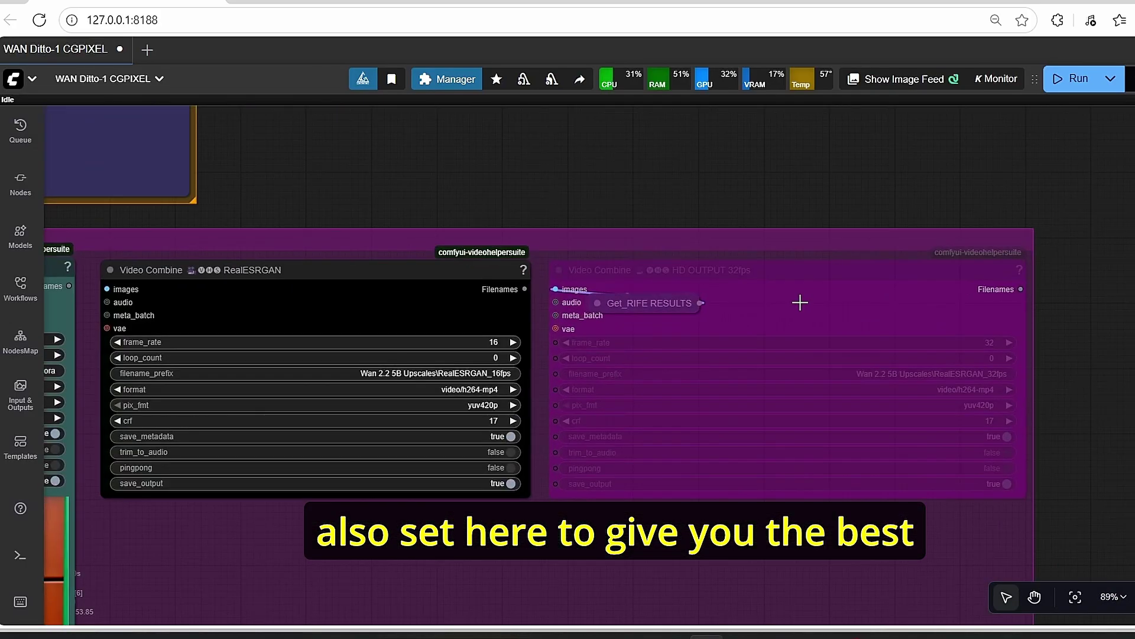
click(800, 302)
key(ctrl+b)
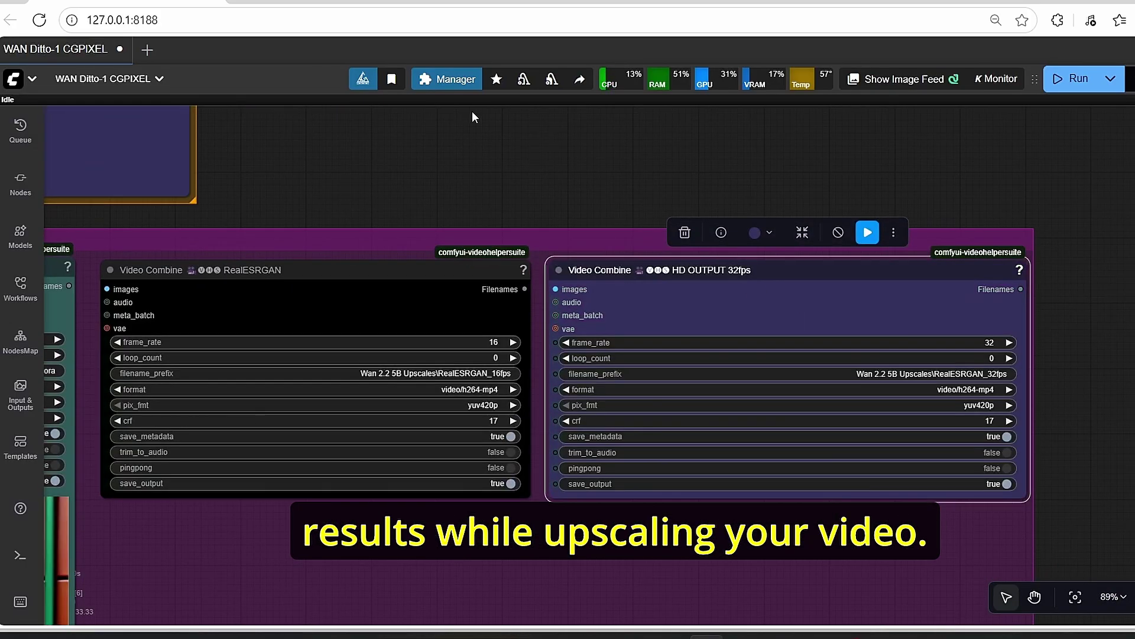
click(503, 173)
- Review the RIFE VFI node in the Upscaling group together with the upscaled Video Combine outputs
scroll(503, 173, down, 4)
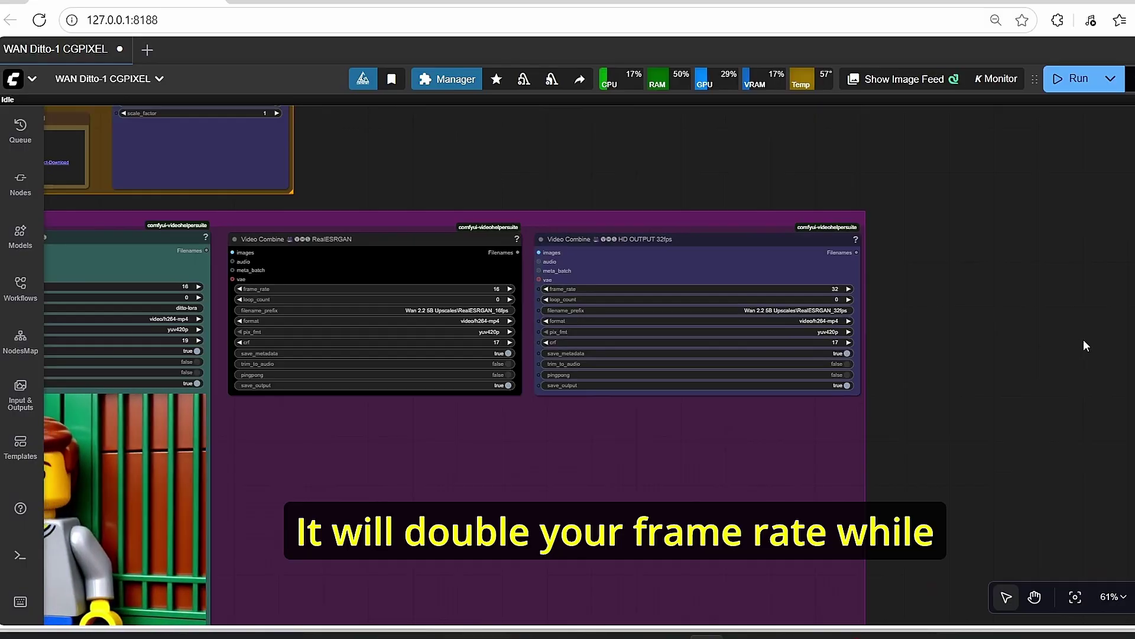
scroll(947, 385, up, 4)
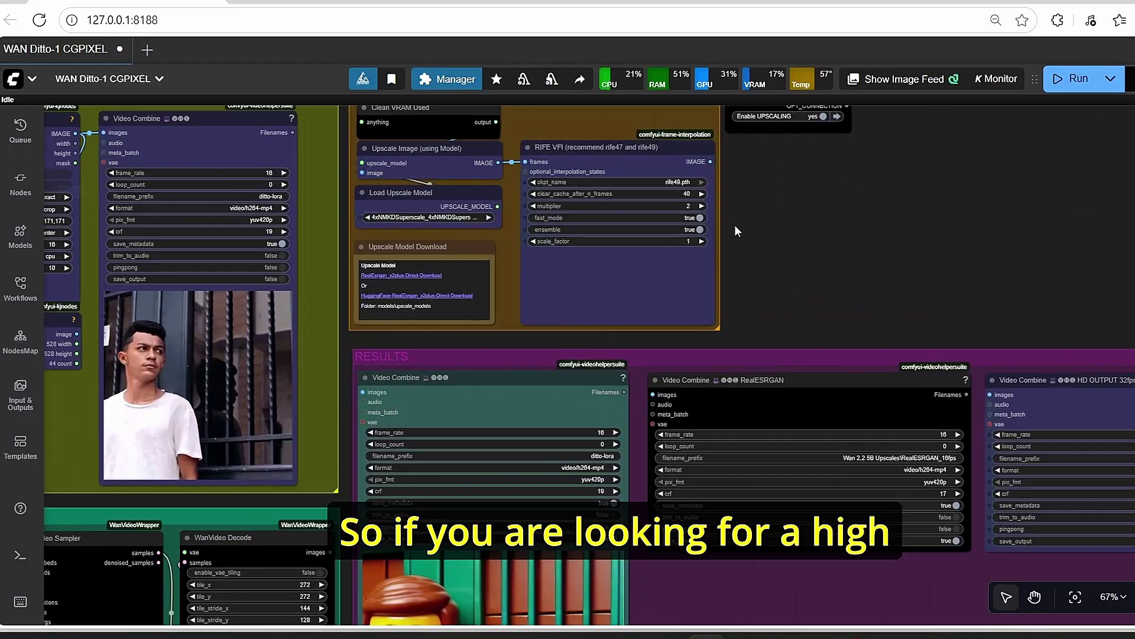
drag(735, 228, 764, 259)
scroll(764, 263, down, 4)
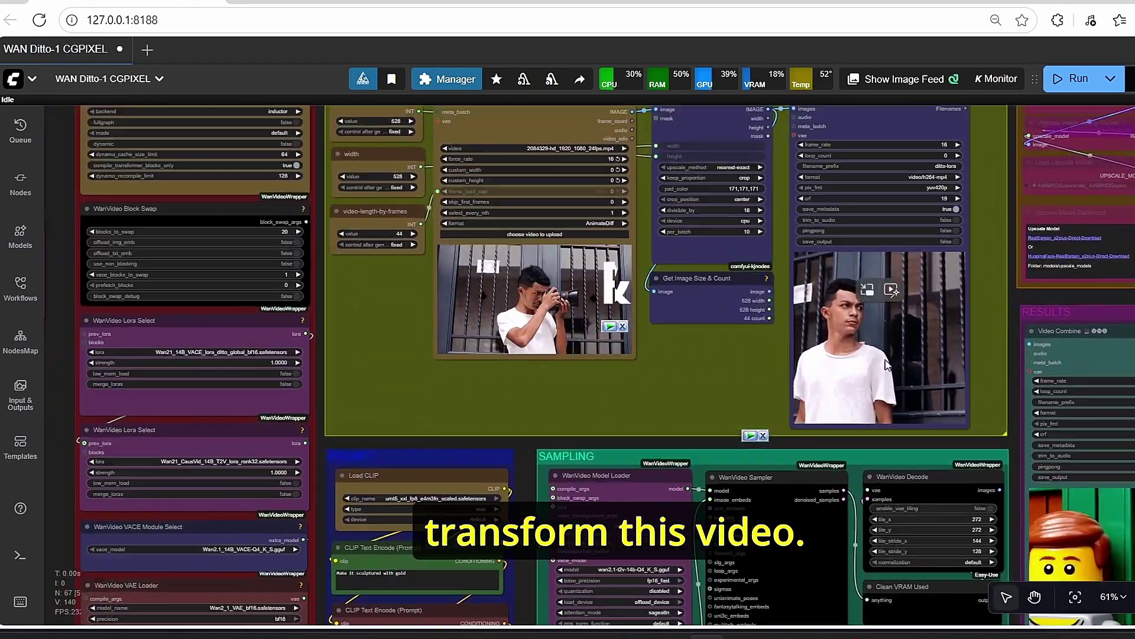
- Compare the LEGO-style video in the Results group with the resized input video, including the character and the door behind it
scroll(834, 342, down, 4)
drag(964, 407, 682, 269)
scroll(682, 269, up, 1)
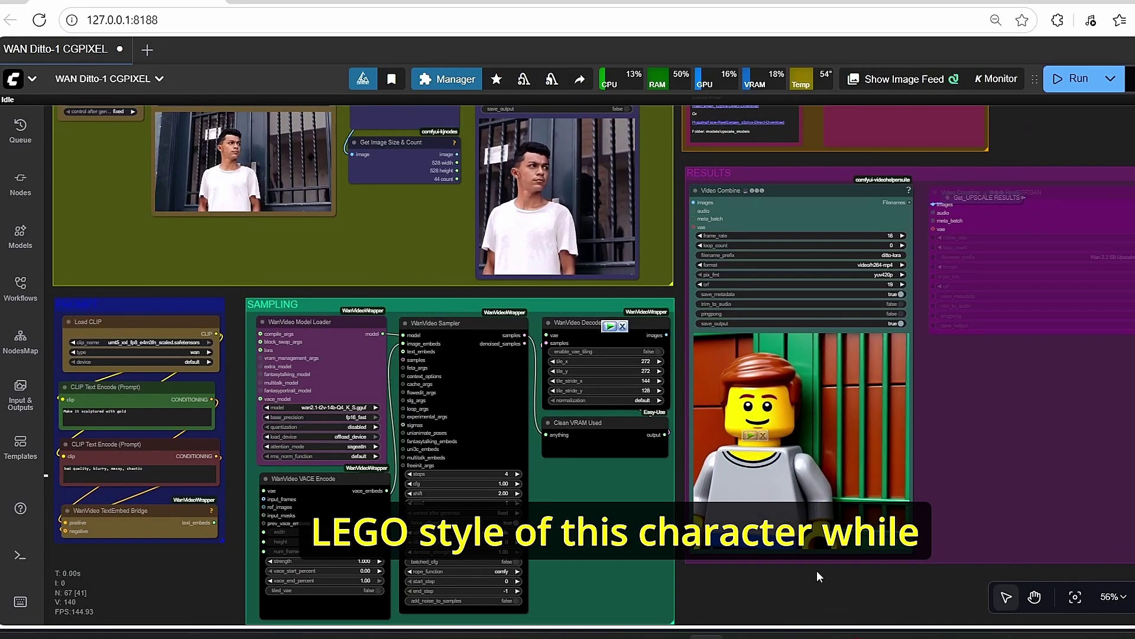
mouse_move(847, 530)
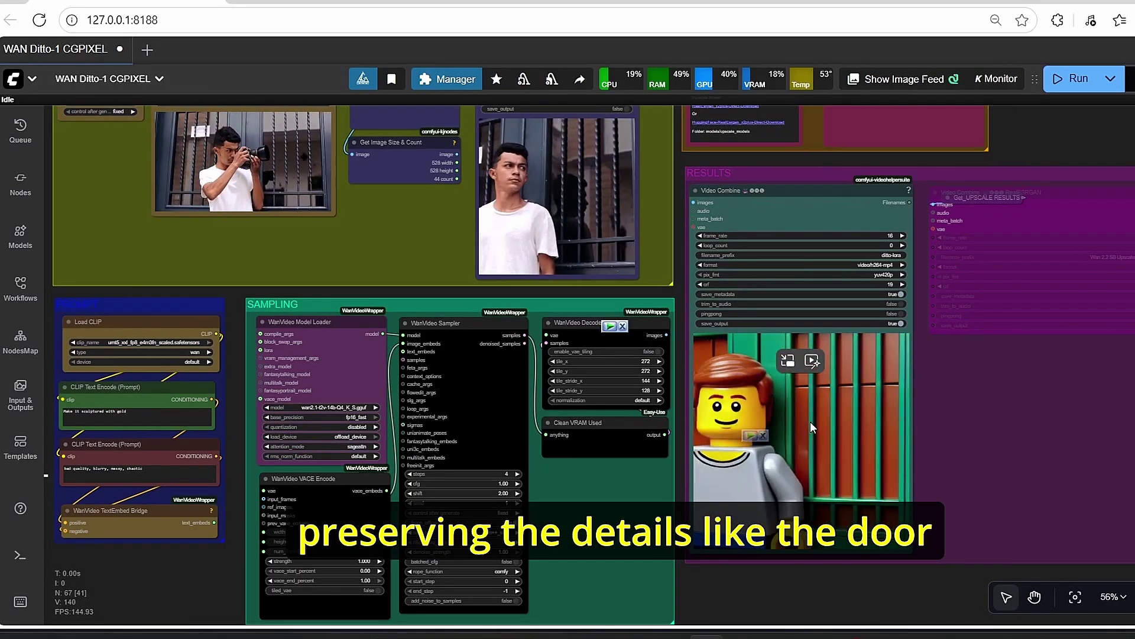
scroll(846, 431, down, 2)
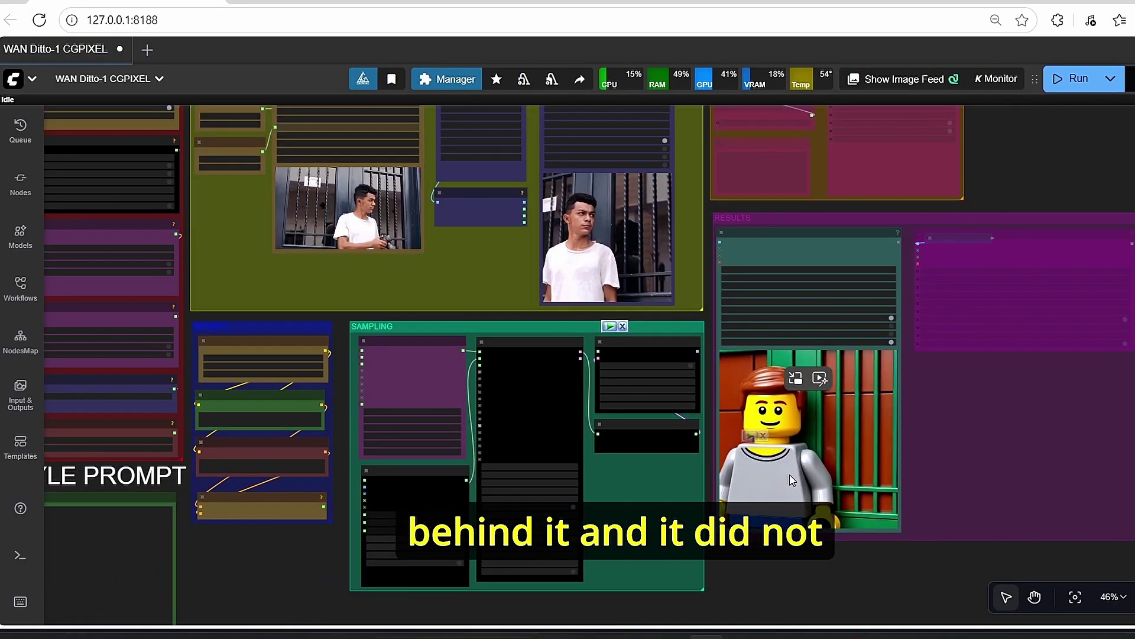
scroll(792, 462, down, 2)
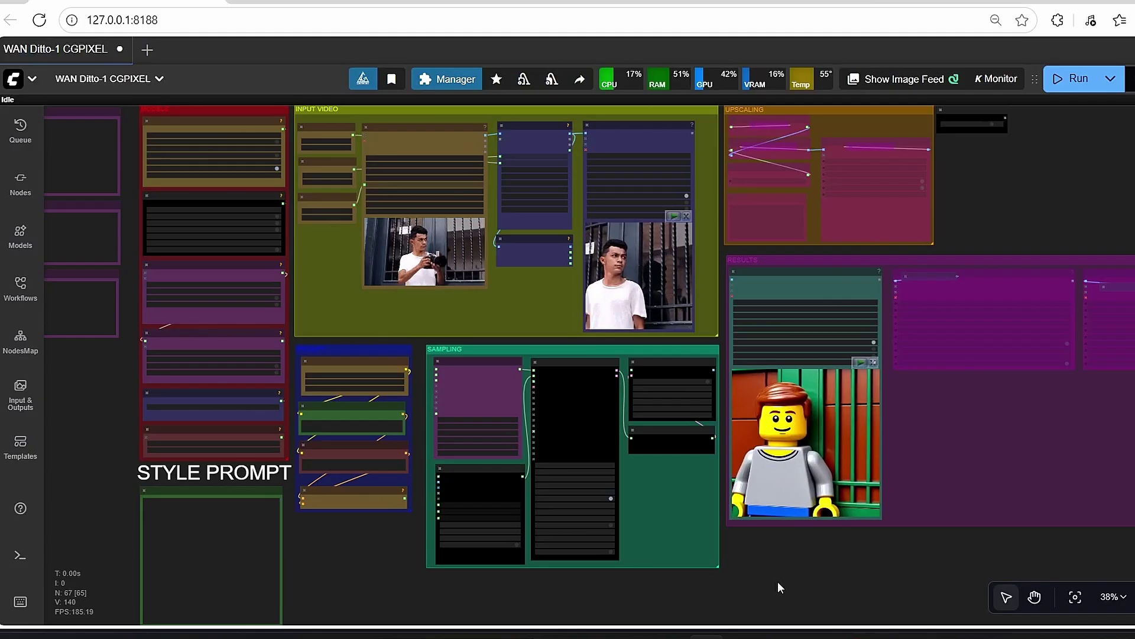
- Examine the generated video in the Results group together with the prompt nodes and the WanVideo Sampler parameters
scroll(636, 559, up, 3)
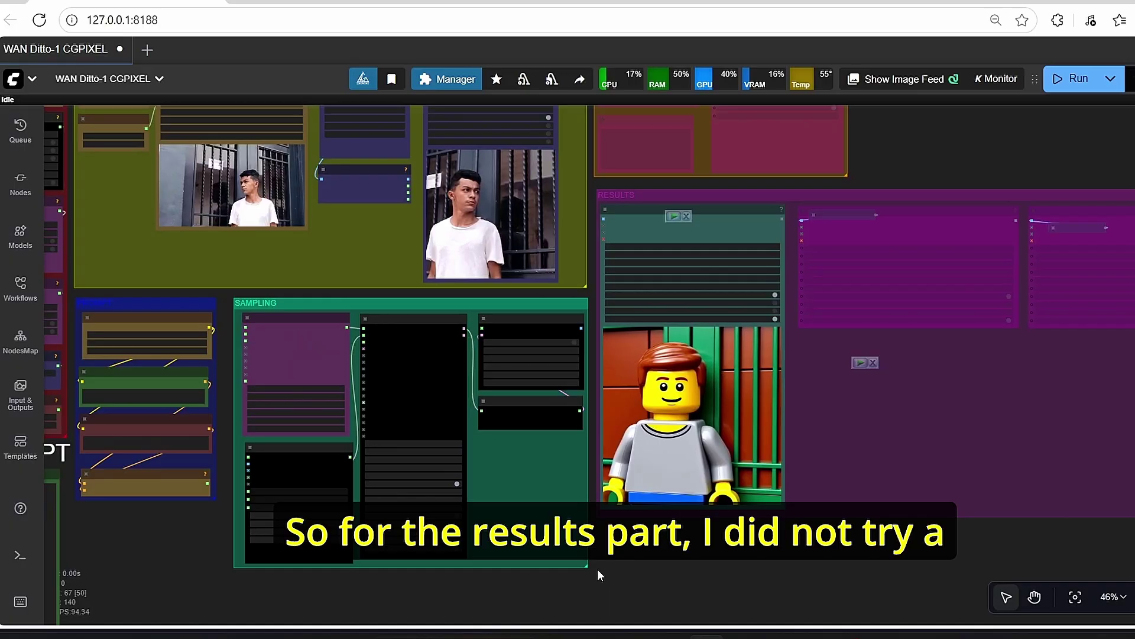
drag(598, 570, 686, 553)
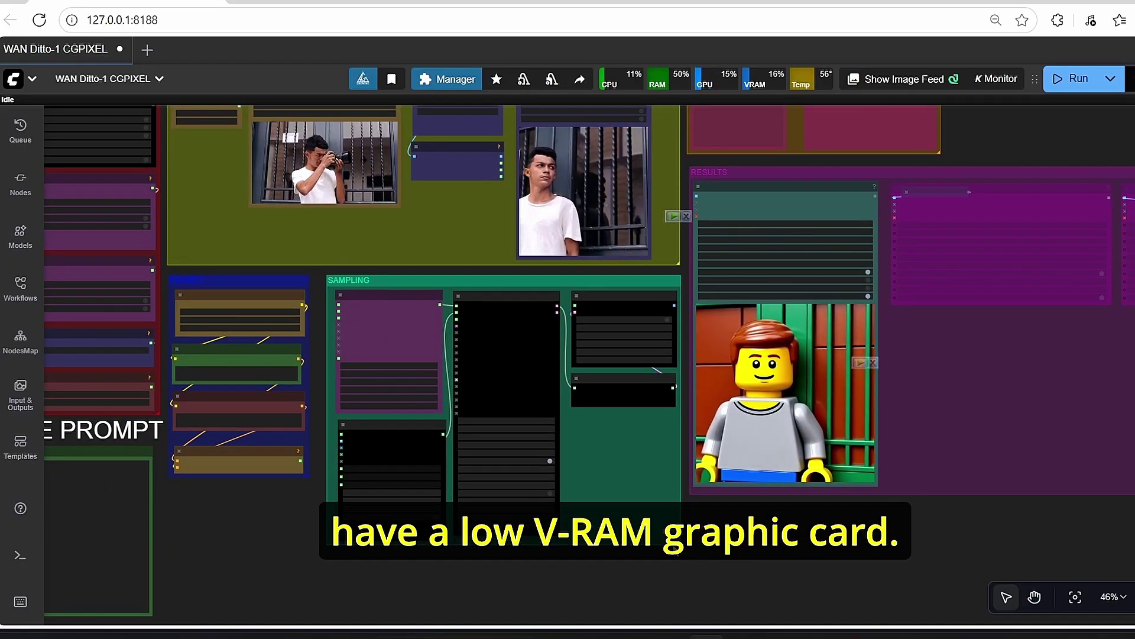
drag(465, 561, 540, 569)
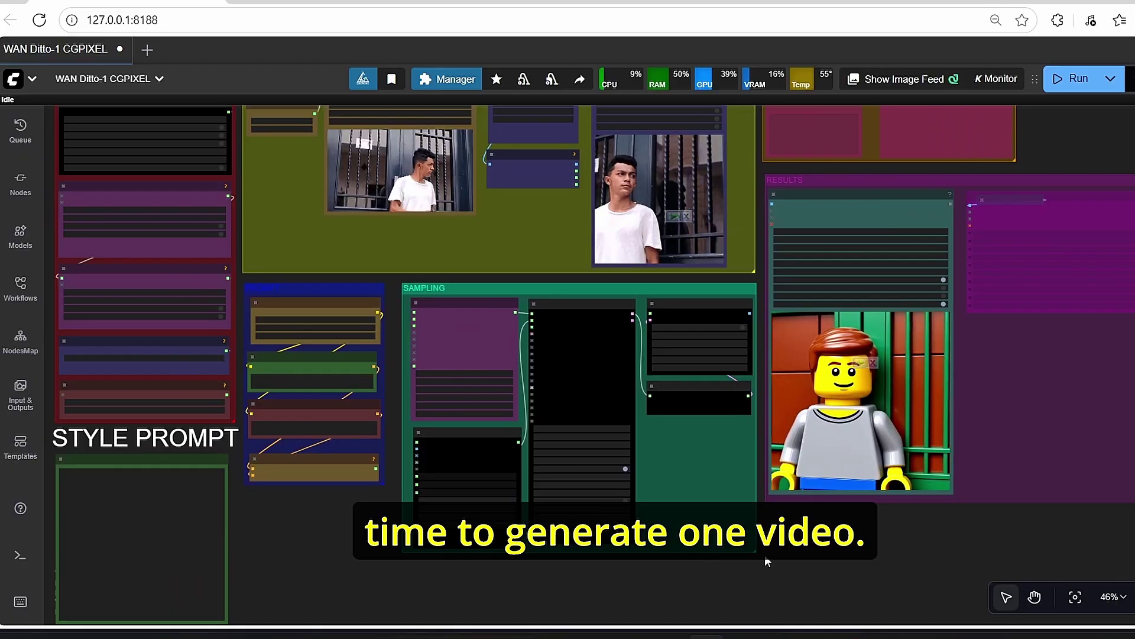
drag(822, 540, 965, 621)
scroll(742, 556, up, 2)
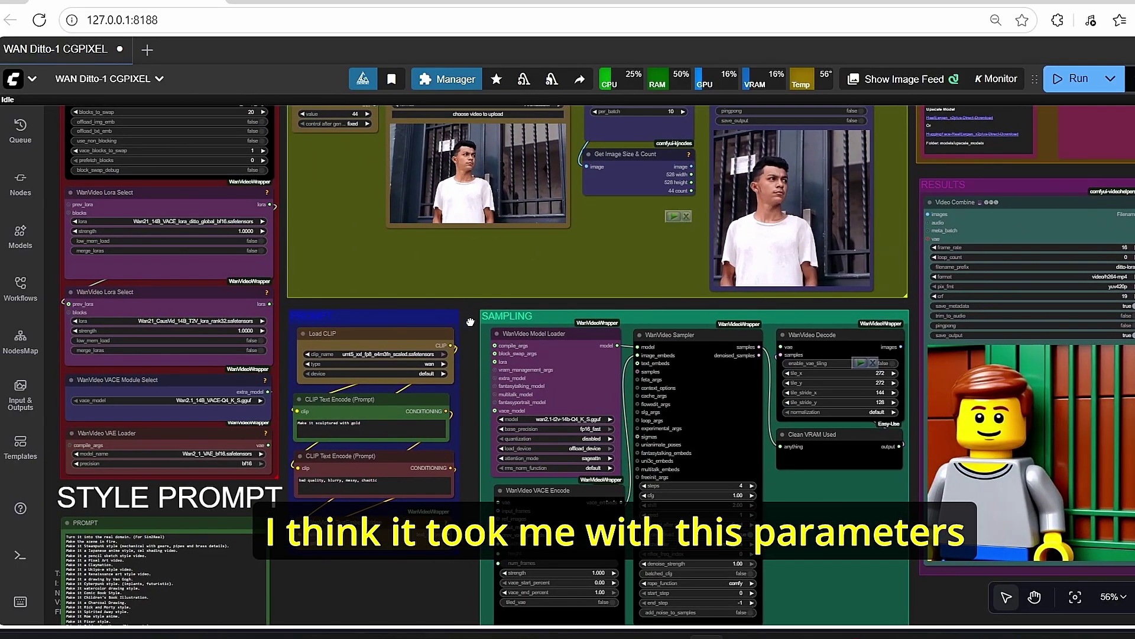
drag(462, 317, 502, 371)
drag(506, 420, 312, 301)
drag(835, 546, 811, 591)
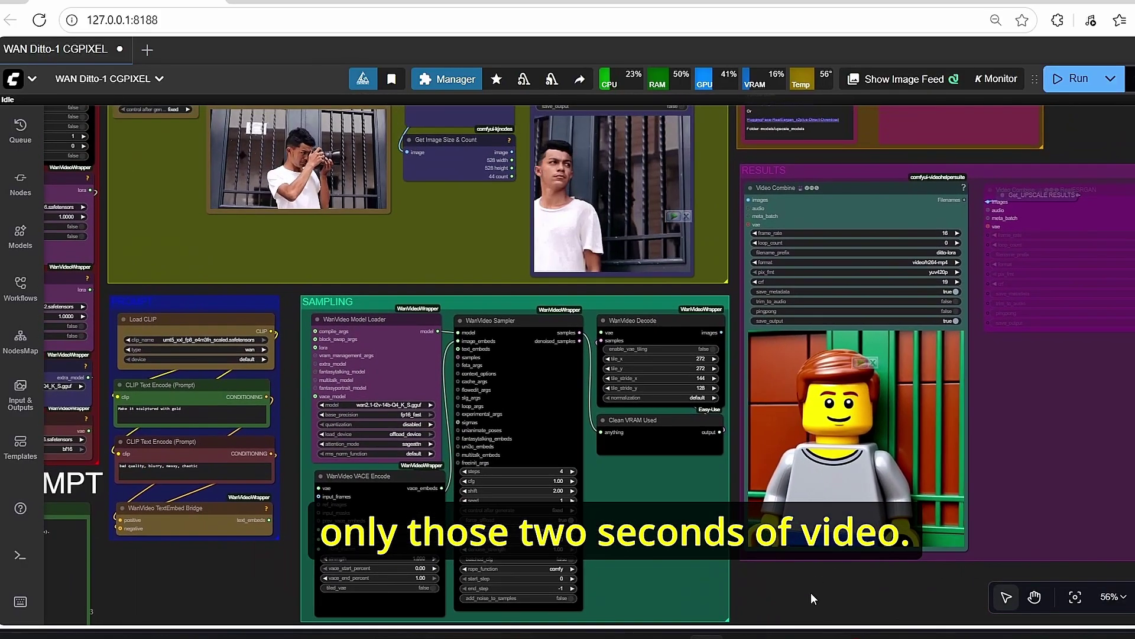
- Inspect the height, width and video-length-by-frames nodes beside the Load Video node in the Input Video group
scroll(787, 588, down, 3)
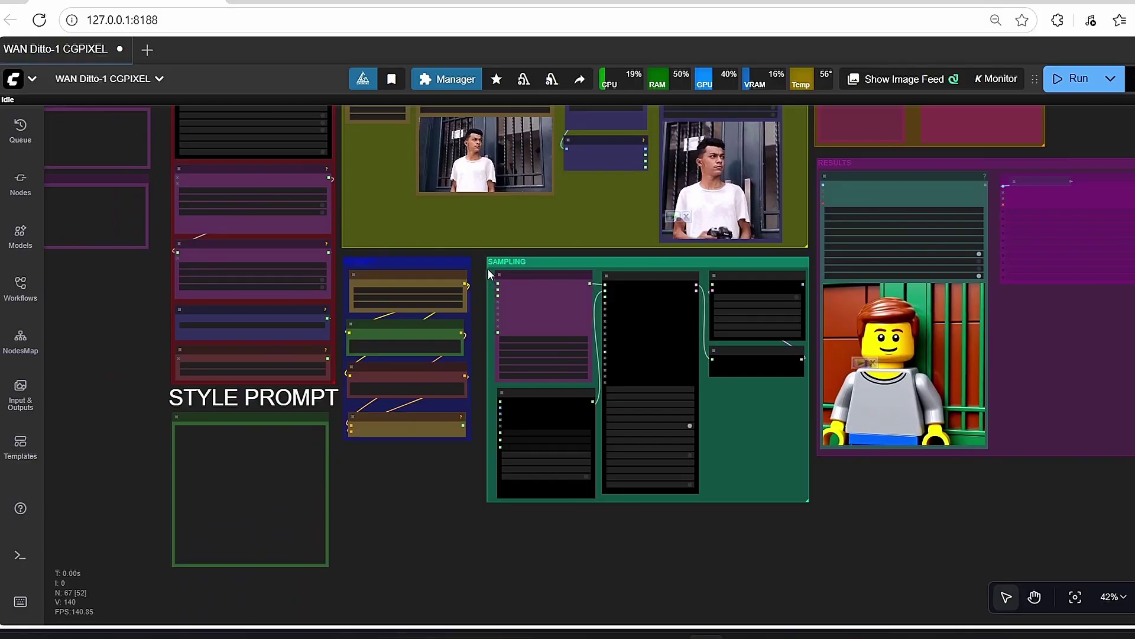
drag(383, 115, 512, 348)
scroll(513, 347, up, 9)
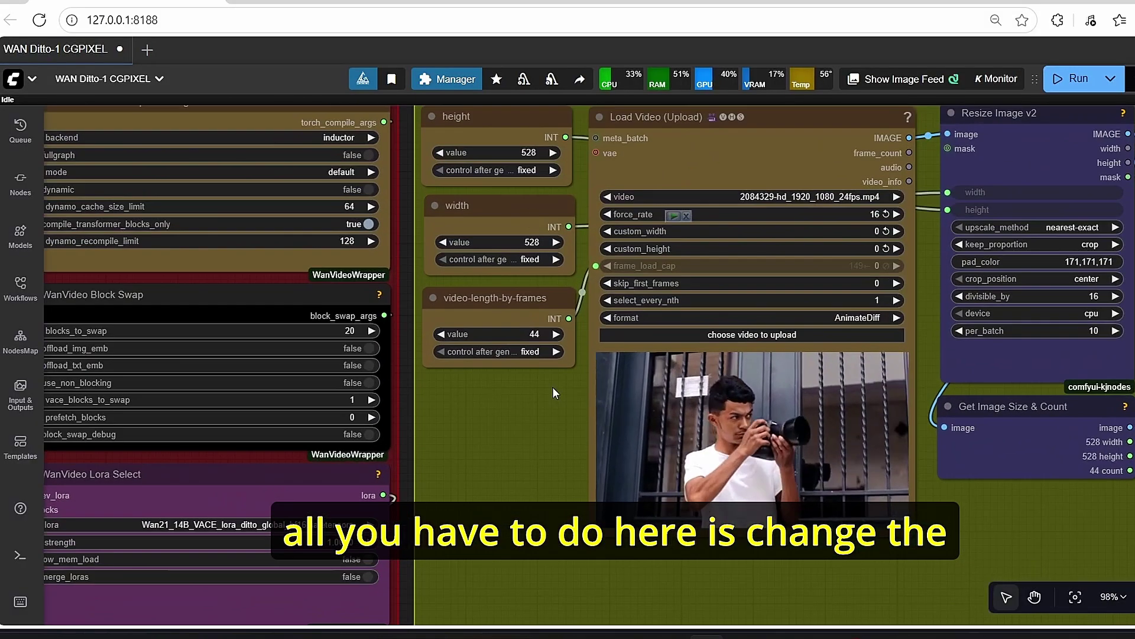
scroll(499, 344, down, 4)
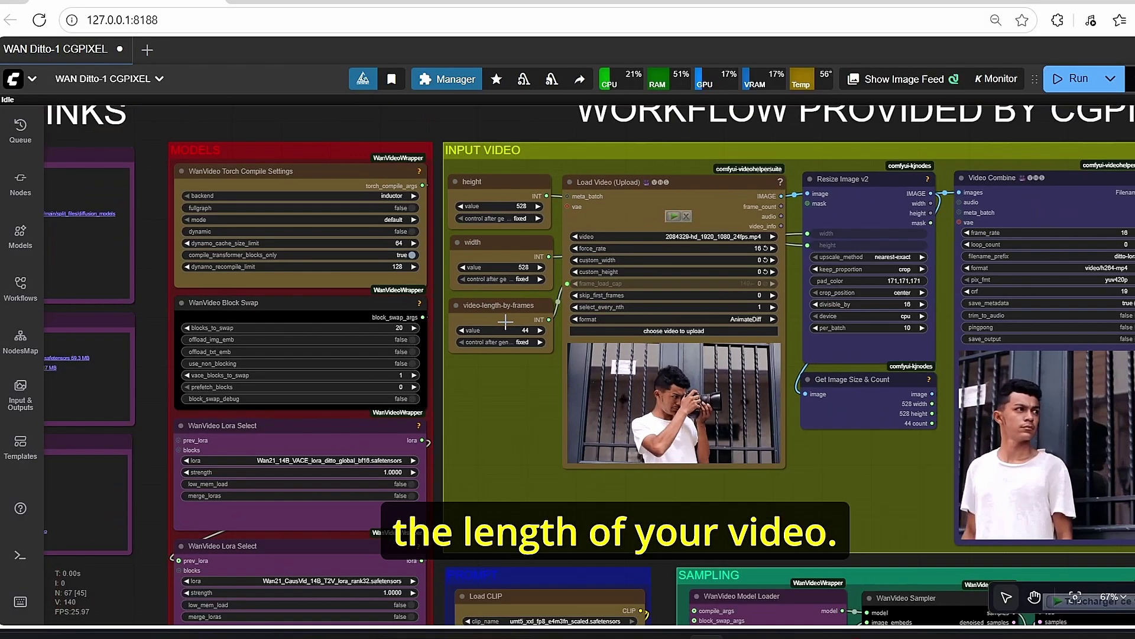
- Review the whole workflow layout and check the LEGO result's consistency with the source video
scroll(530, 342, down, 7)
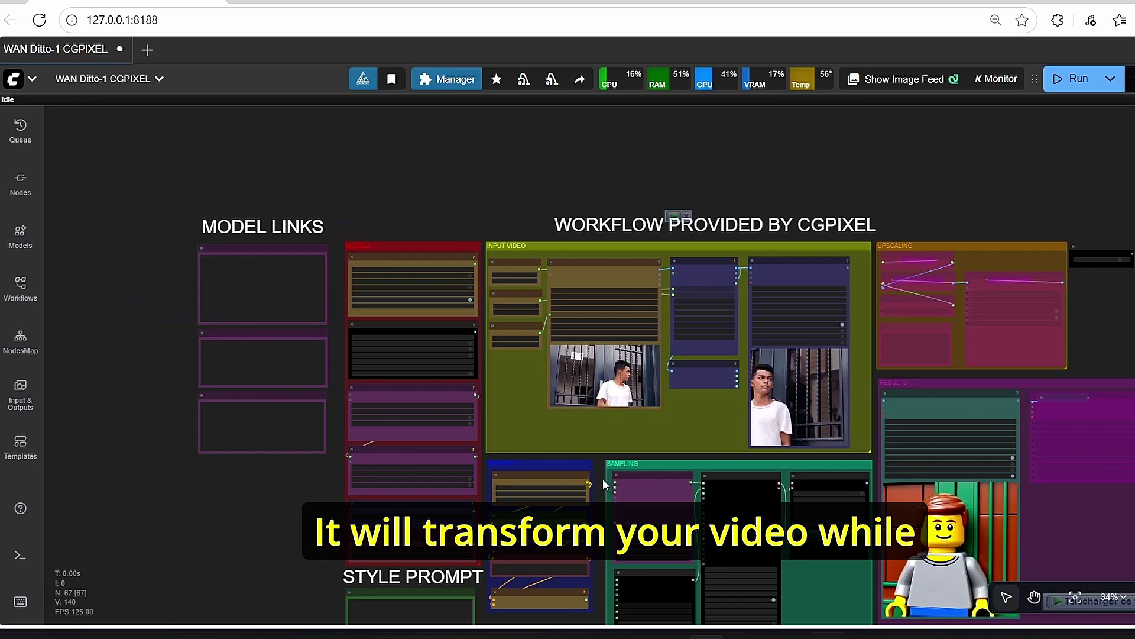
drag(596, 474, 400, 323)
scroll(517, 359, up, 4)
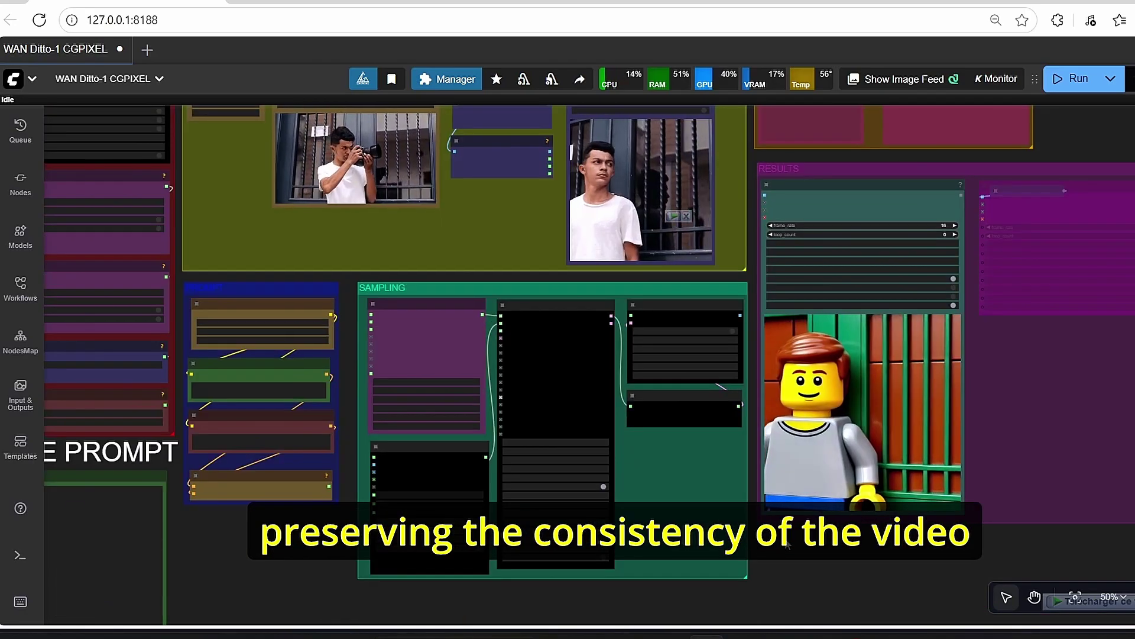
scroll(757, 547, down, 4)
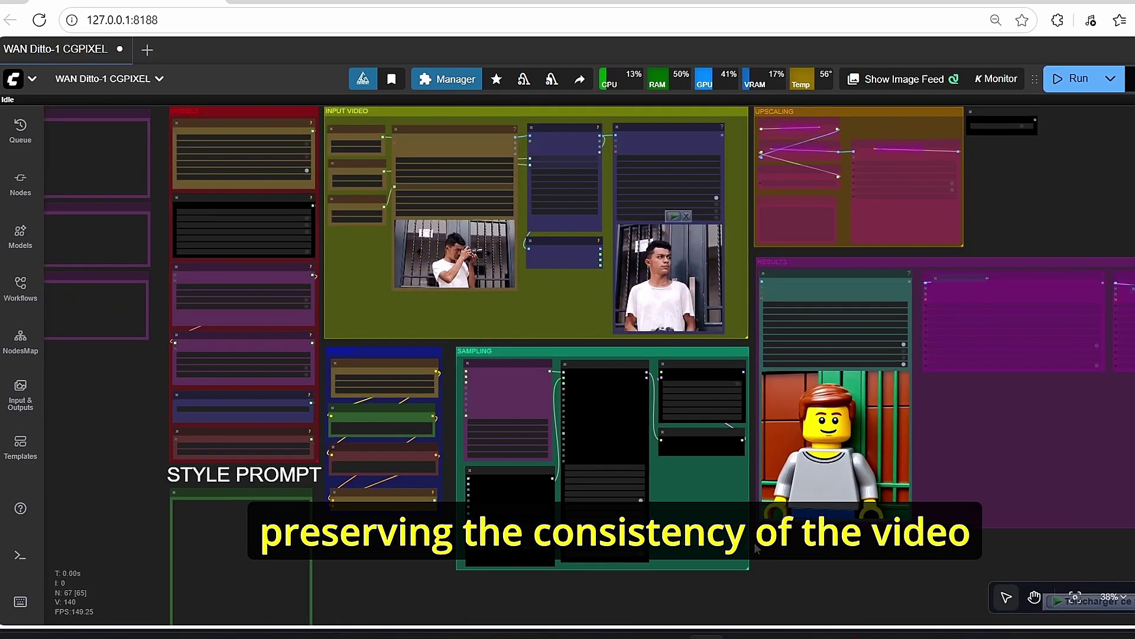
scroll(757, 548, up, 4)
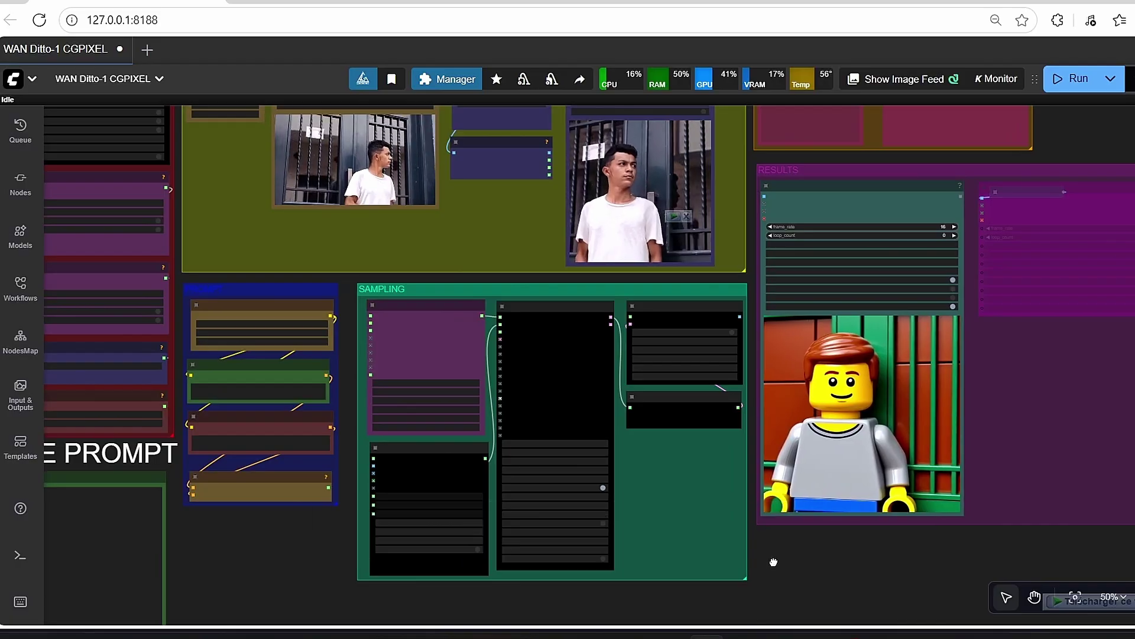
drag(466, 556, 586, 505)
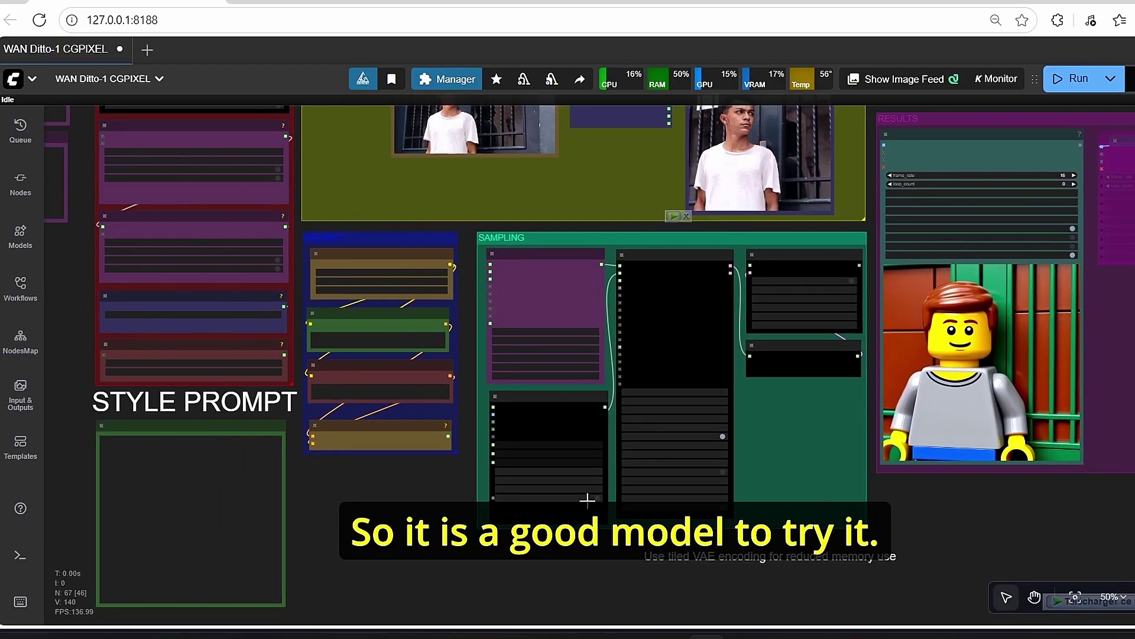
drag(377, 507, 450, 509)
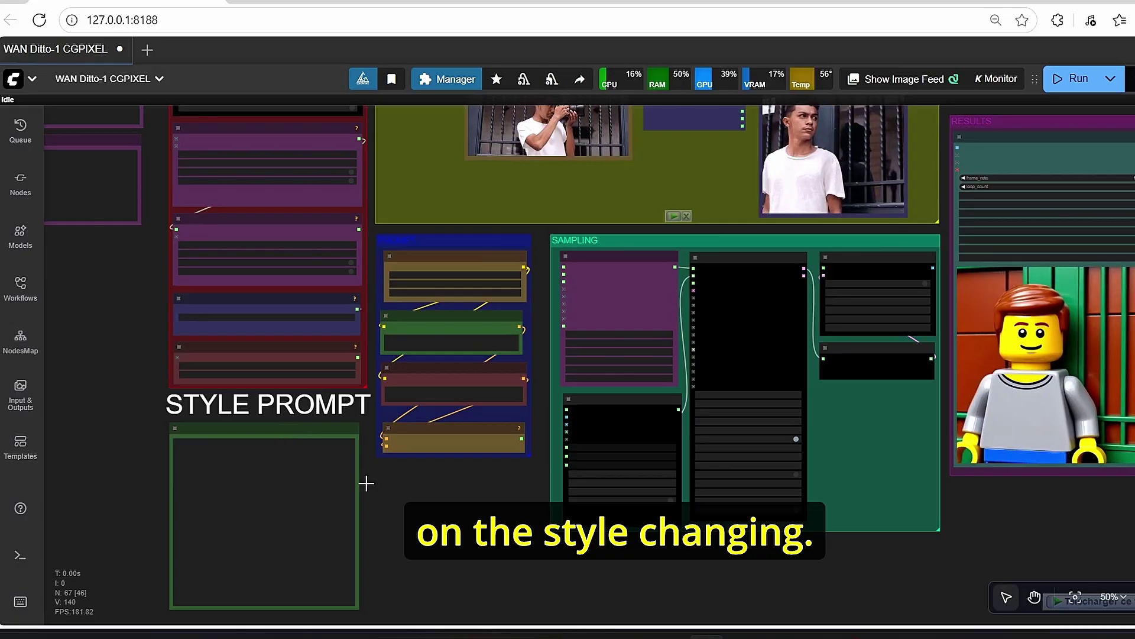
scroll(262, 423, up, 3)
scroll(456, 488, down, 3)
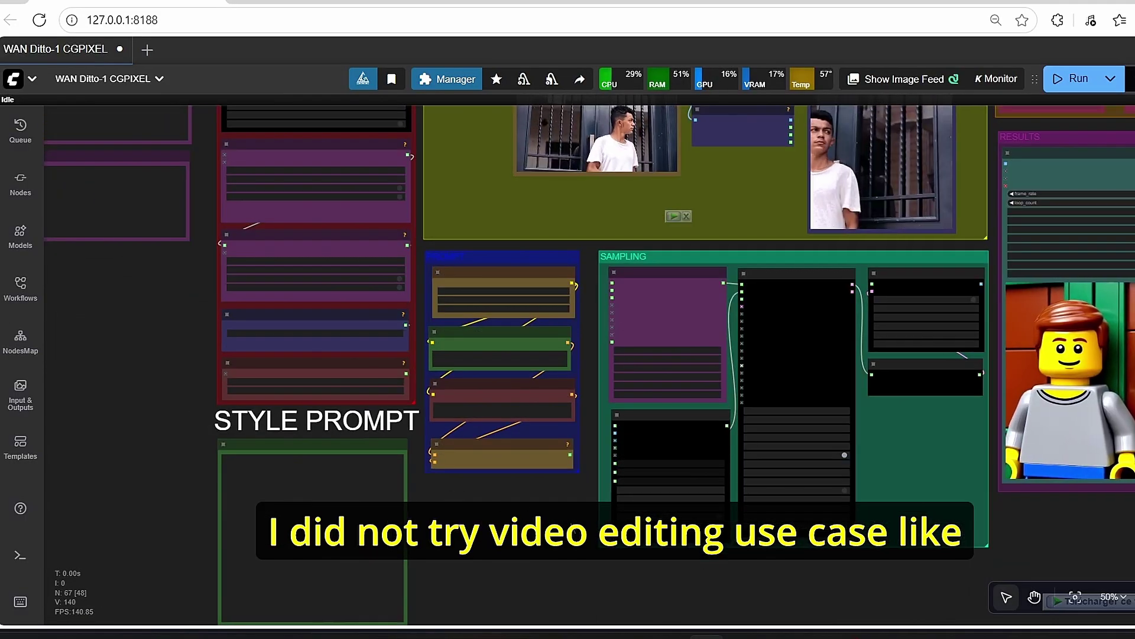
drag(557, 523, 482, 545)
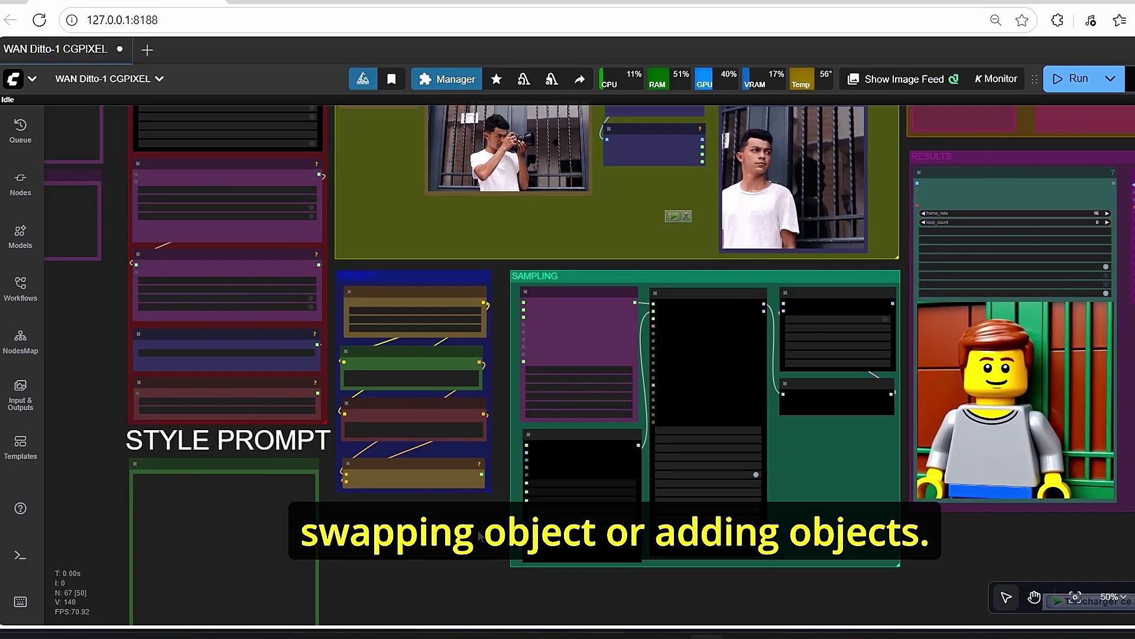
scroll(655, 458, down, 3)
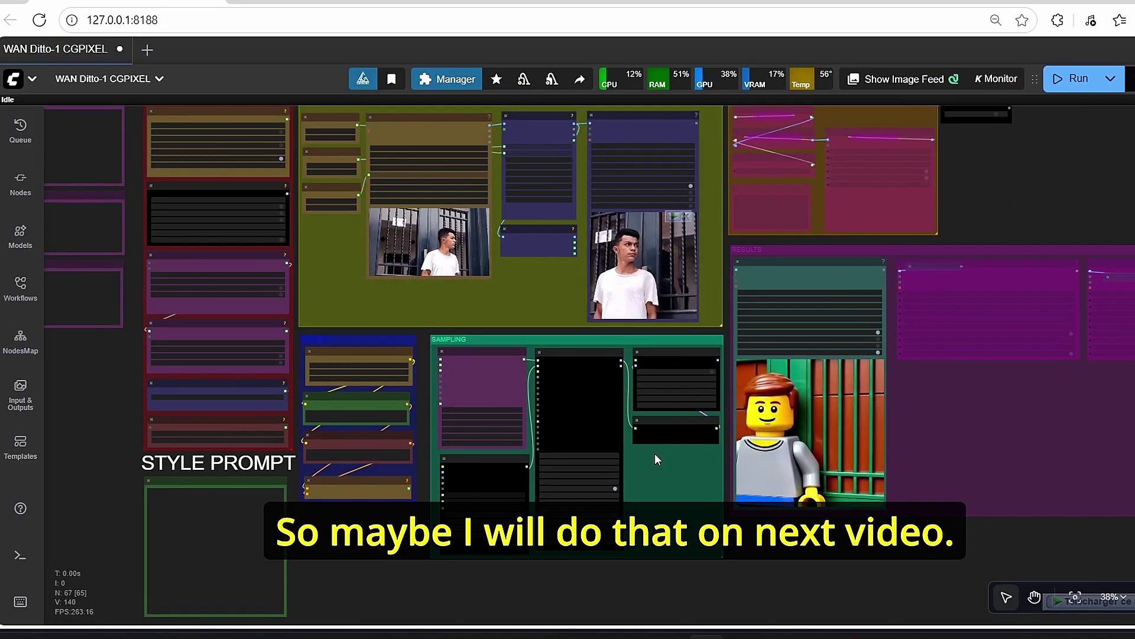